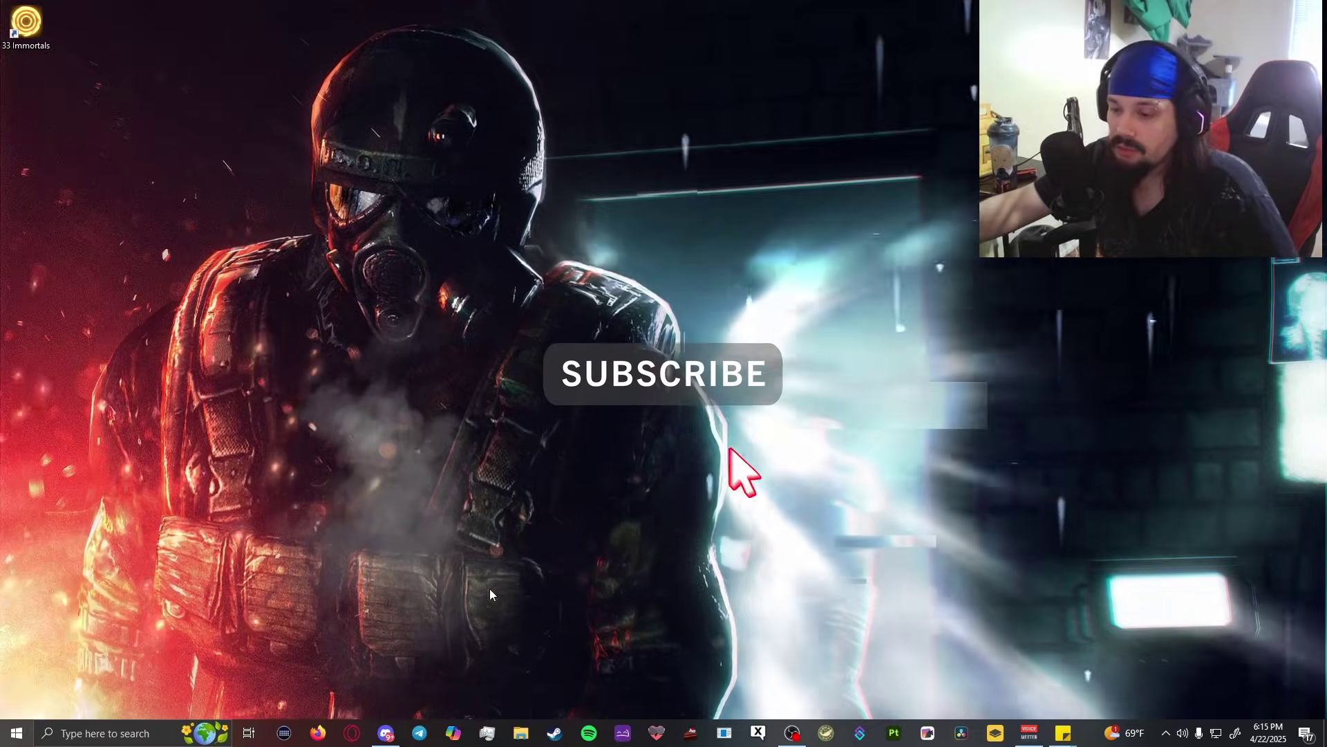
- Open File Explorer and browse to the root of the SSD (C:) drive
left_click(105, 721)
type("file")
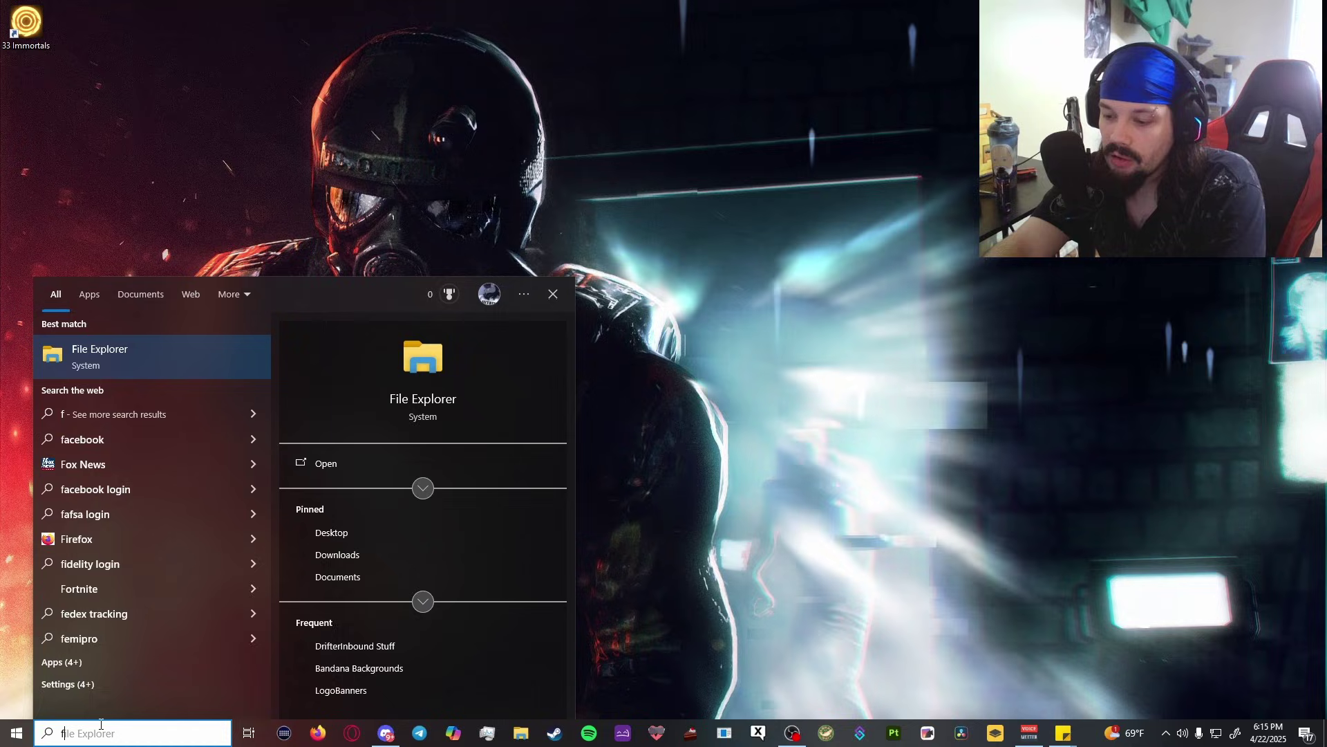
left_click(131, 367)
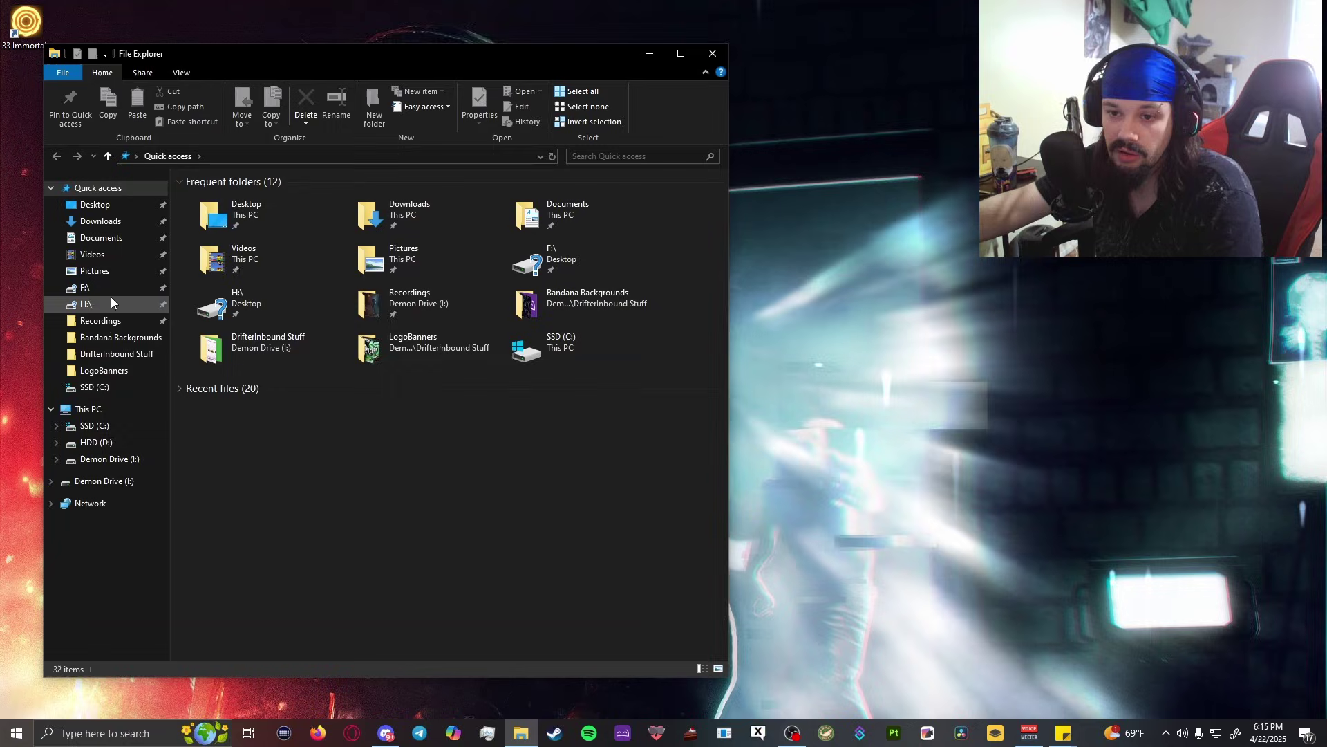
left_click(99, 427)
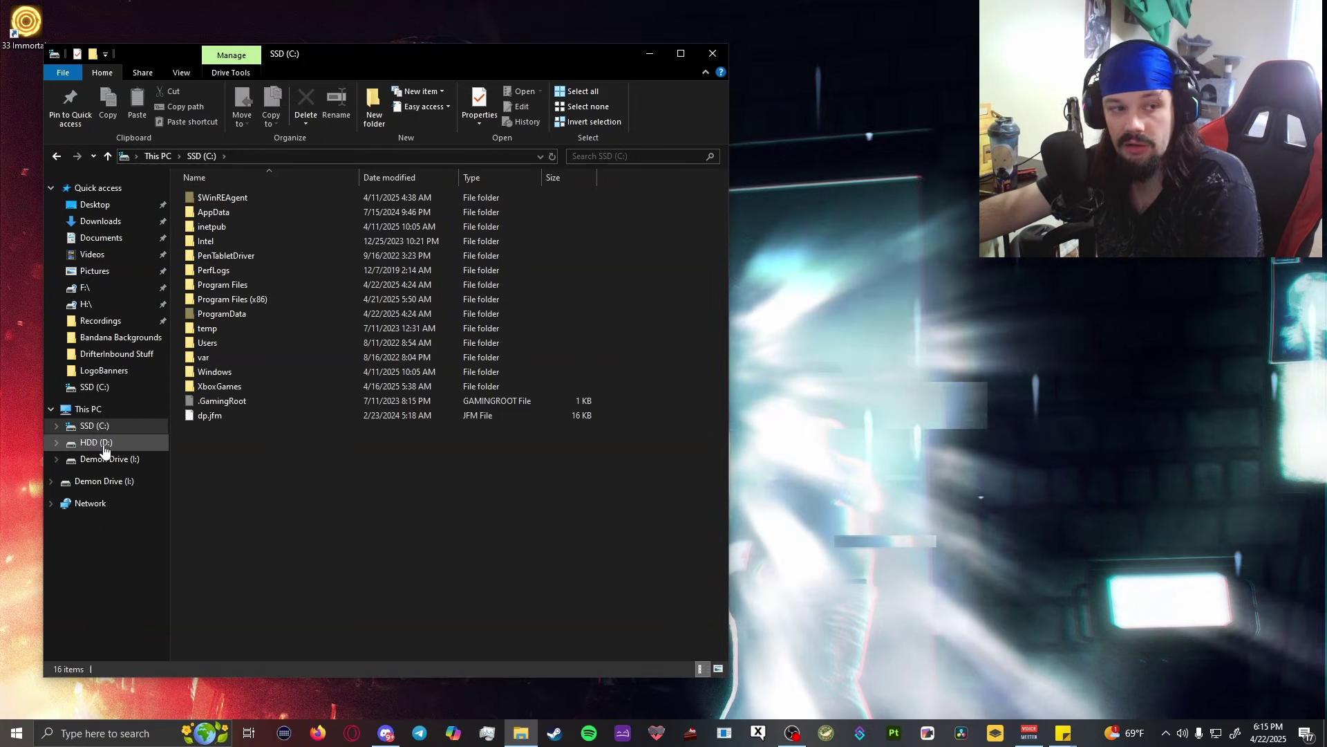
left_click(103, 443)
left_click(94, 425)
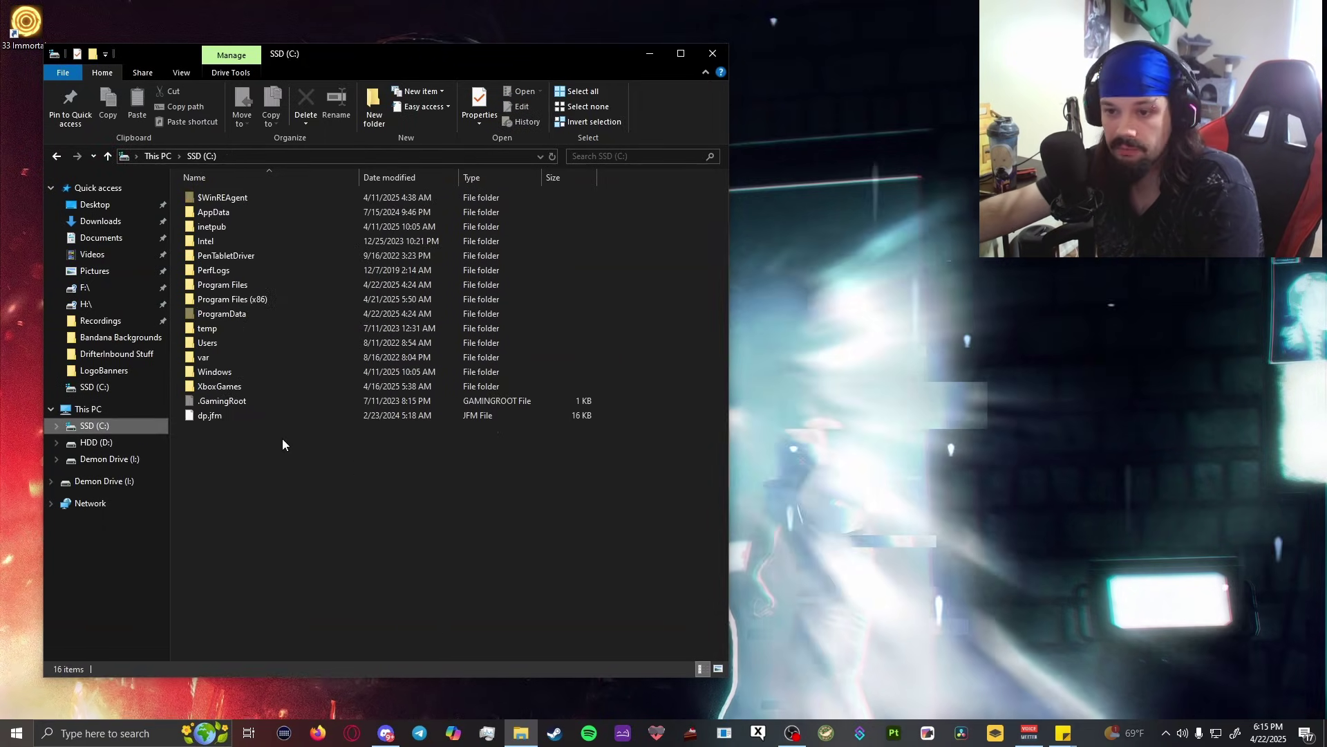
- Create a new folder named Anomaly in the root of the C: drive
right_click(339, 481)
mouse_move(391, 607)
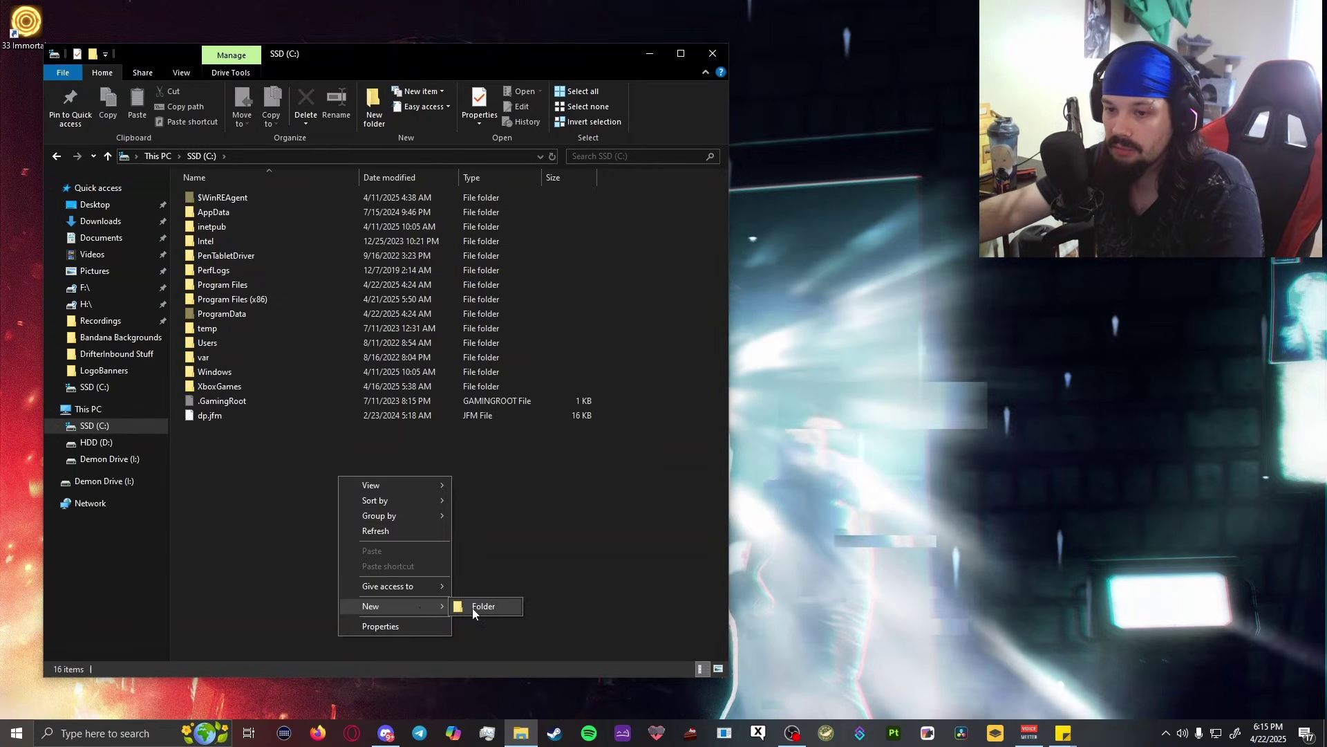
left_click(473, 608)
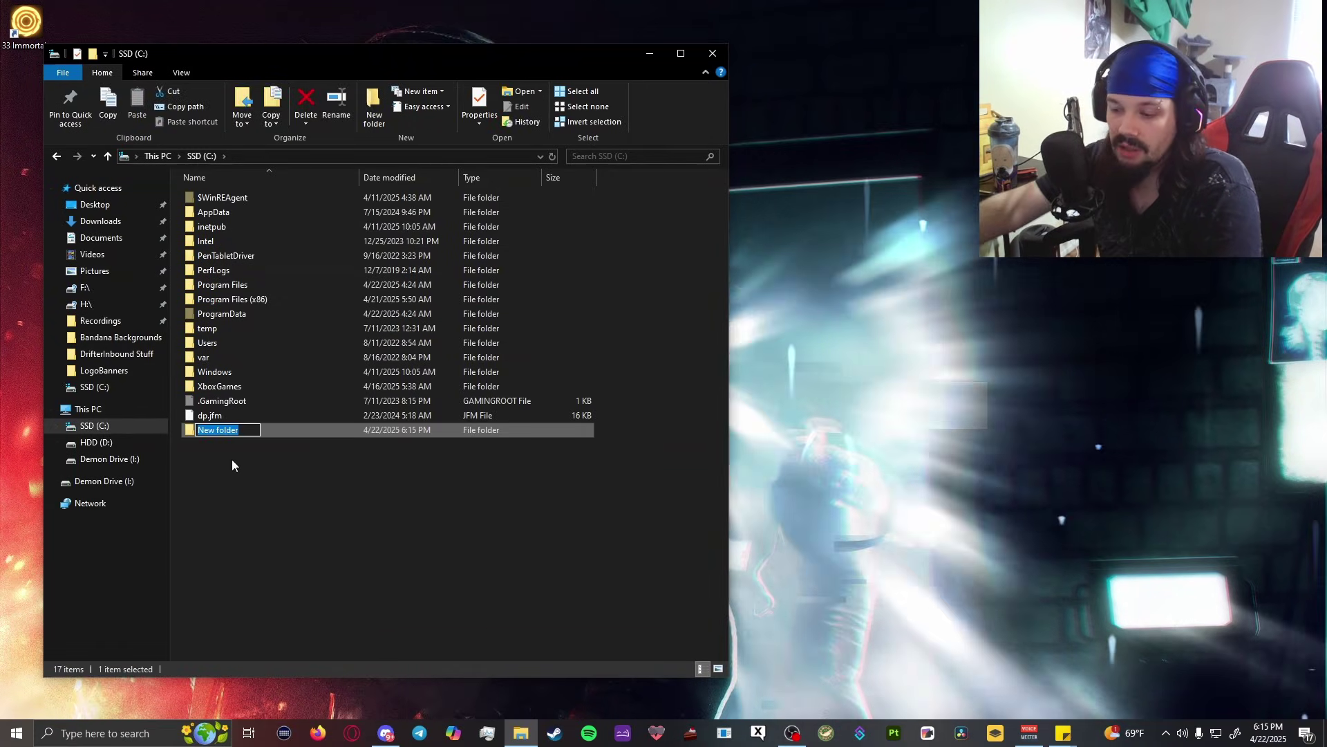
type("Anomaly")
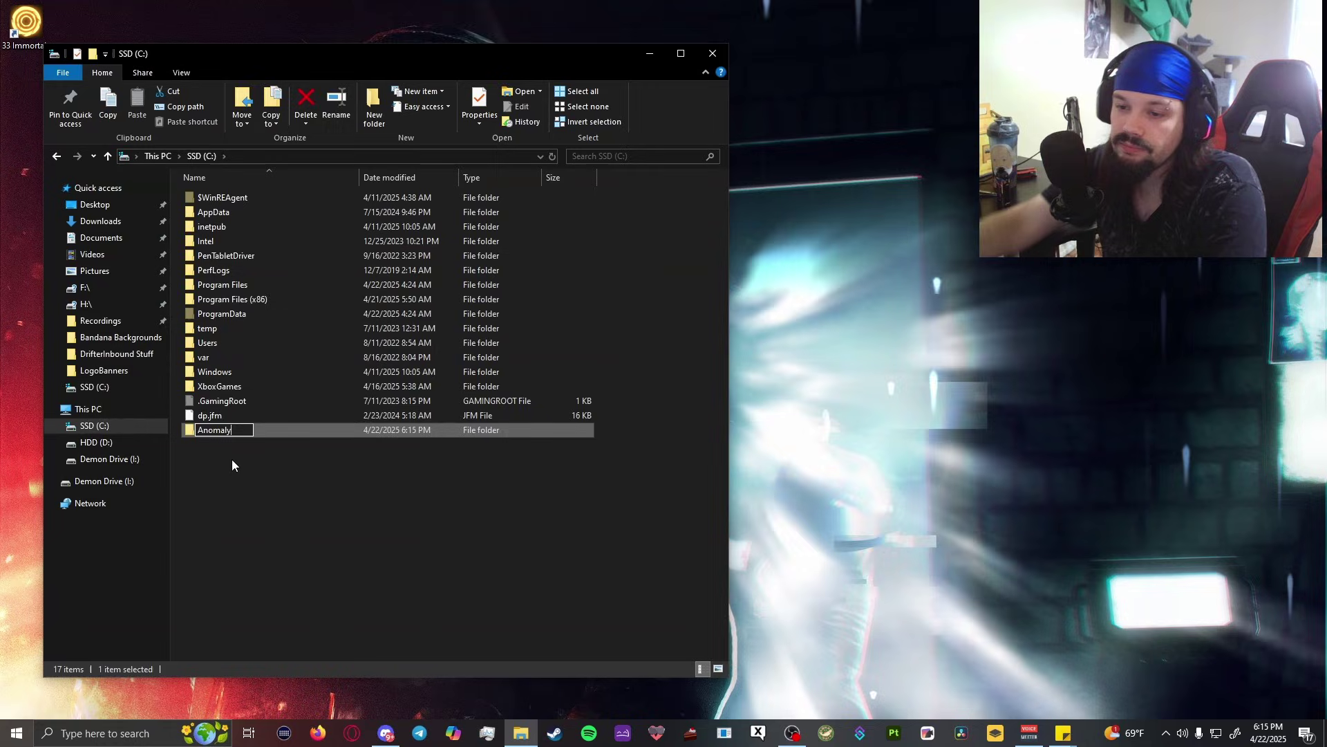
left_click(231, 465)
- Create a second folder named GAMMA in the root of the C: drive
right_click(232, 464)
mouse_move(271, 609)
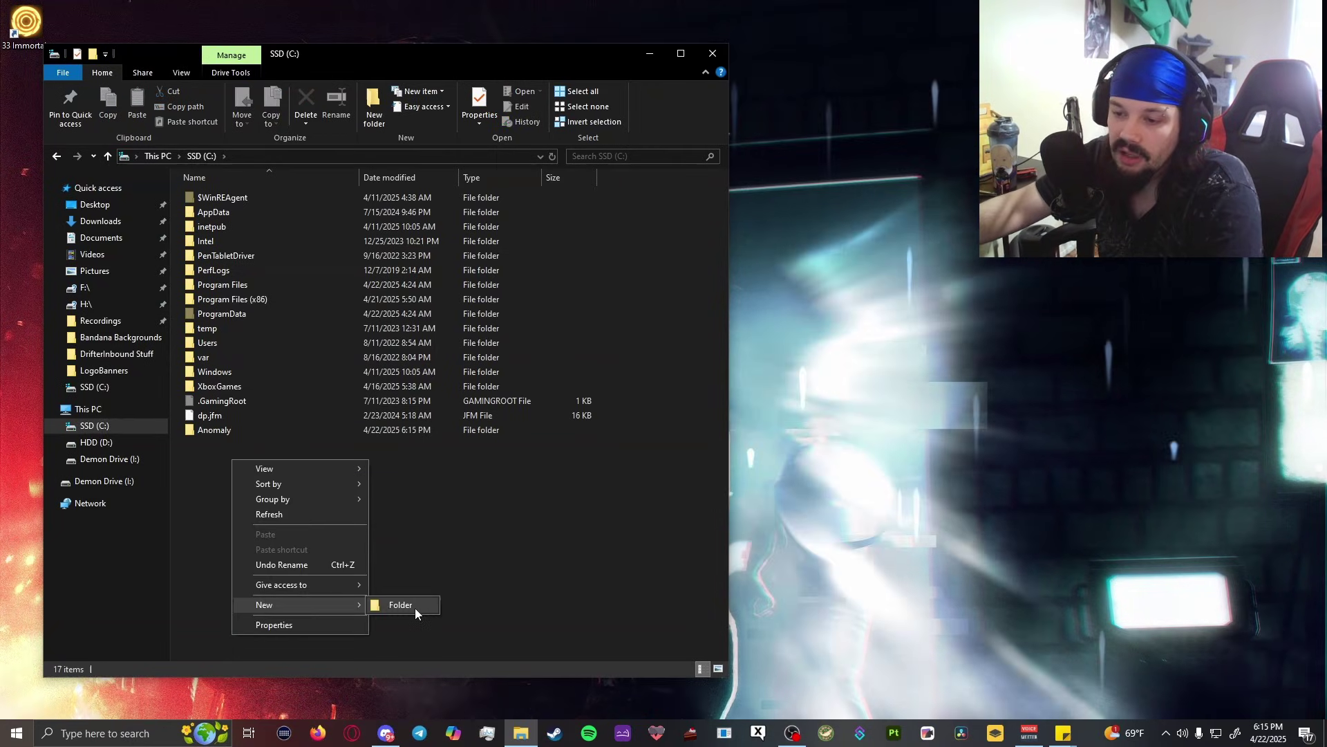
left_click(418, 608)
key("Return")
left_click(416, 571)
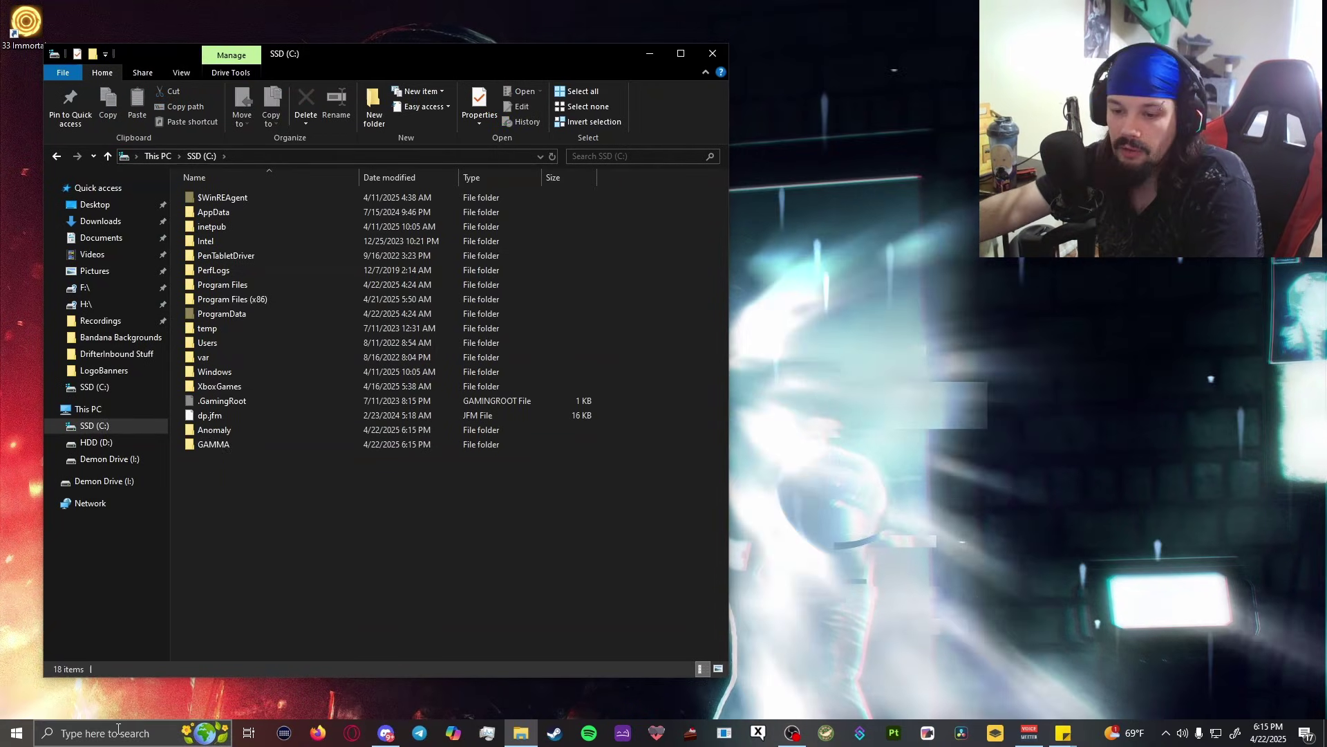
- Open the Exclusions page of the Virus & threat protection settings in Windows Security
left_click(118, 733)
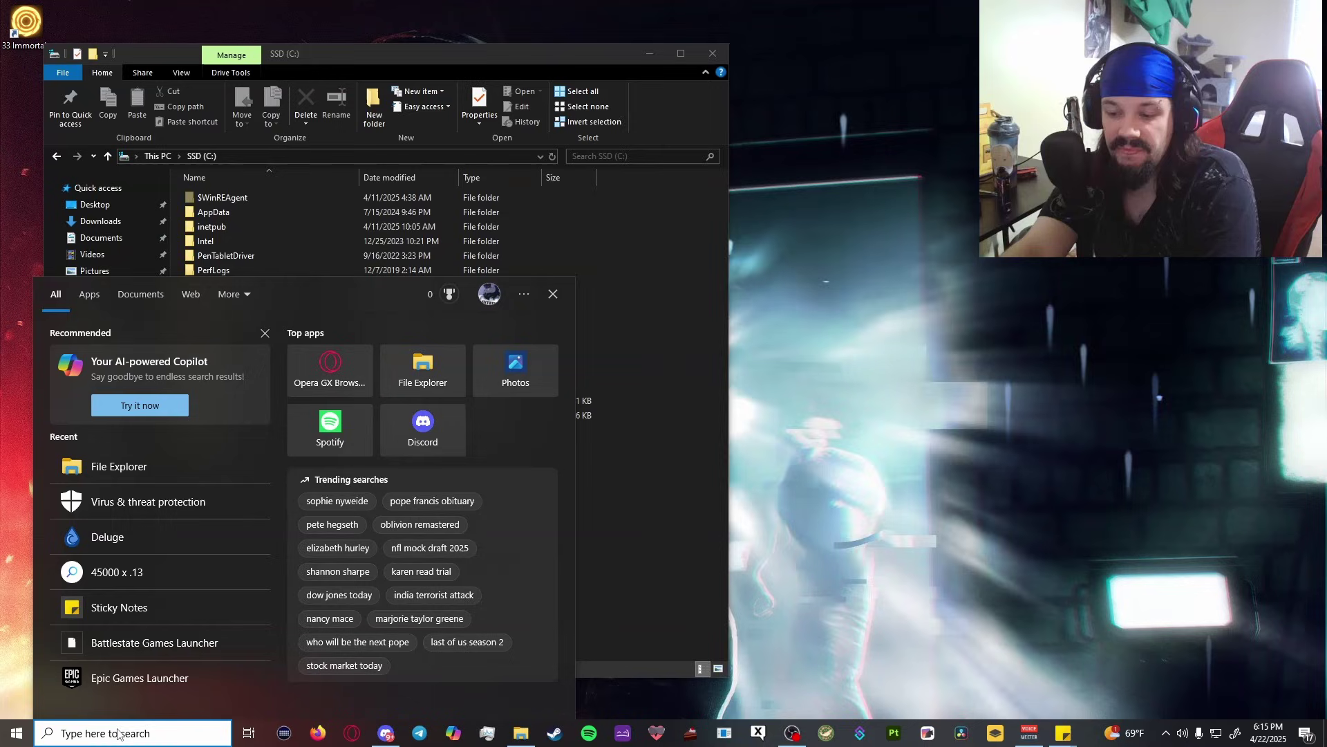
type("virus")
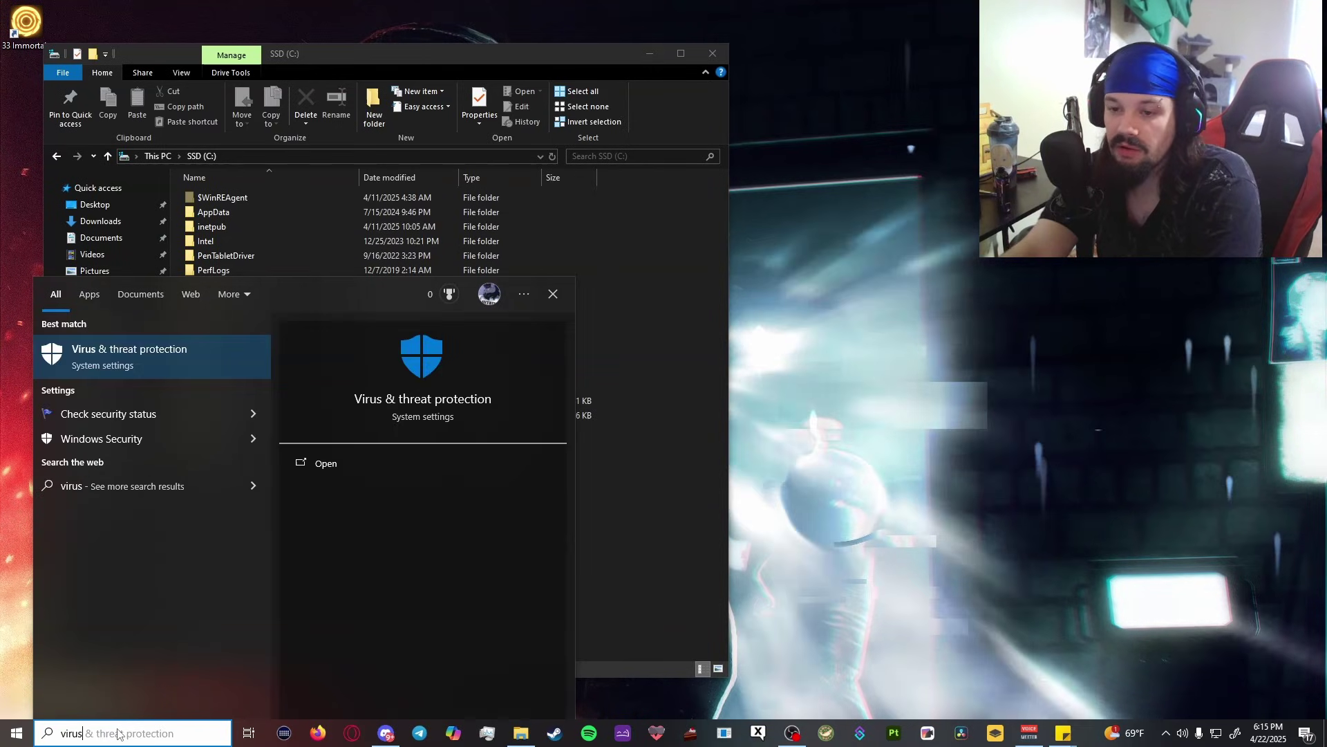
left_click(172, 358)
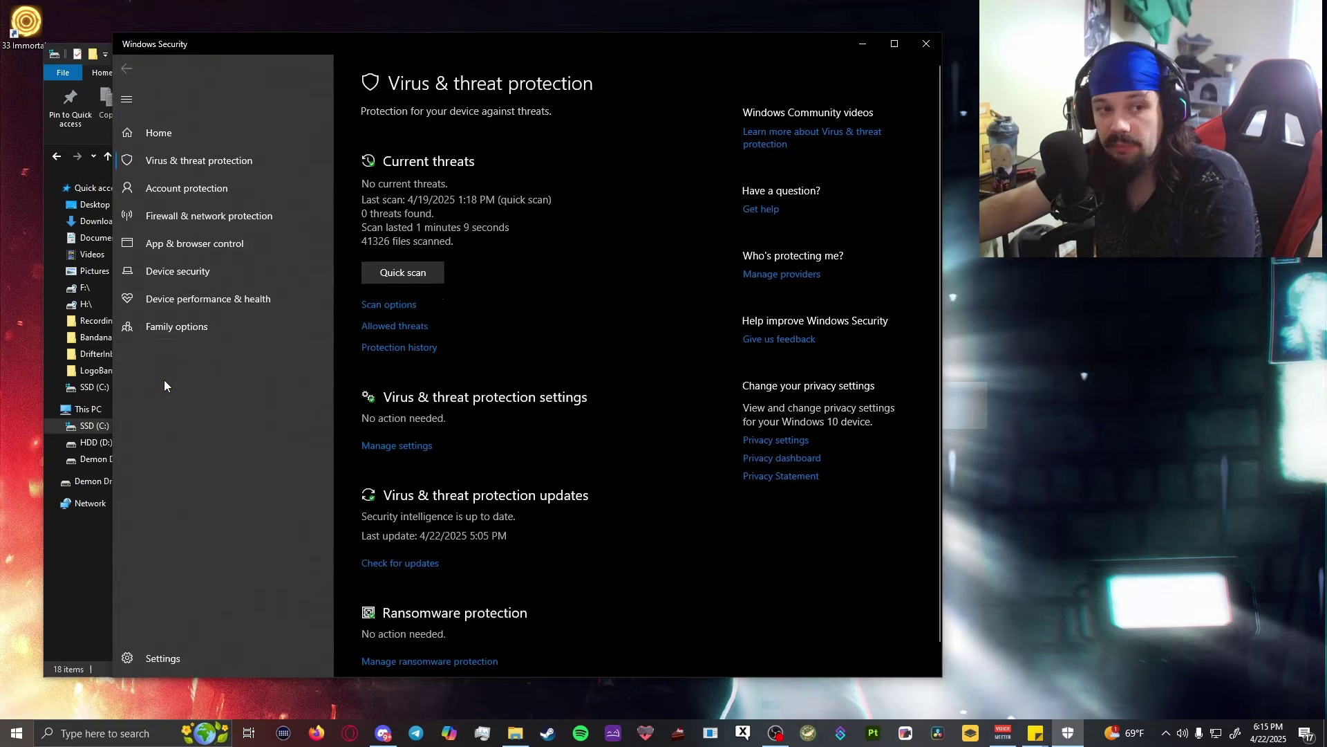
scroll(454, 422, "down", 1)
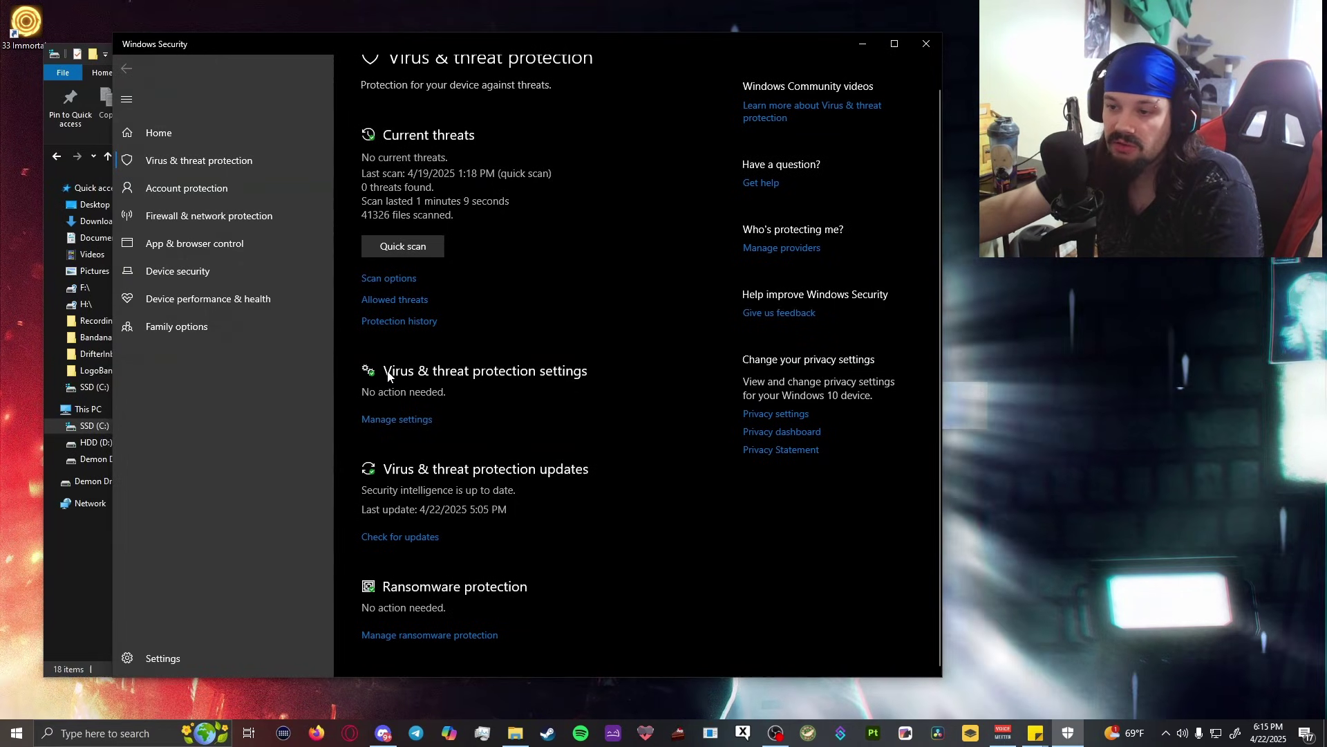
left_click(395, 420)
scroll(518, 388, "down", 5)
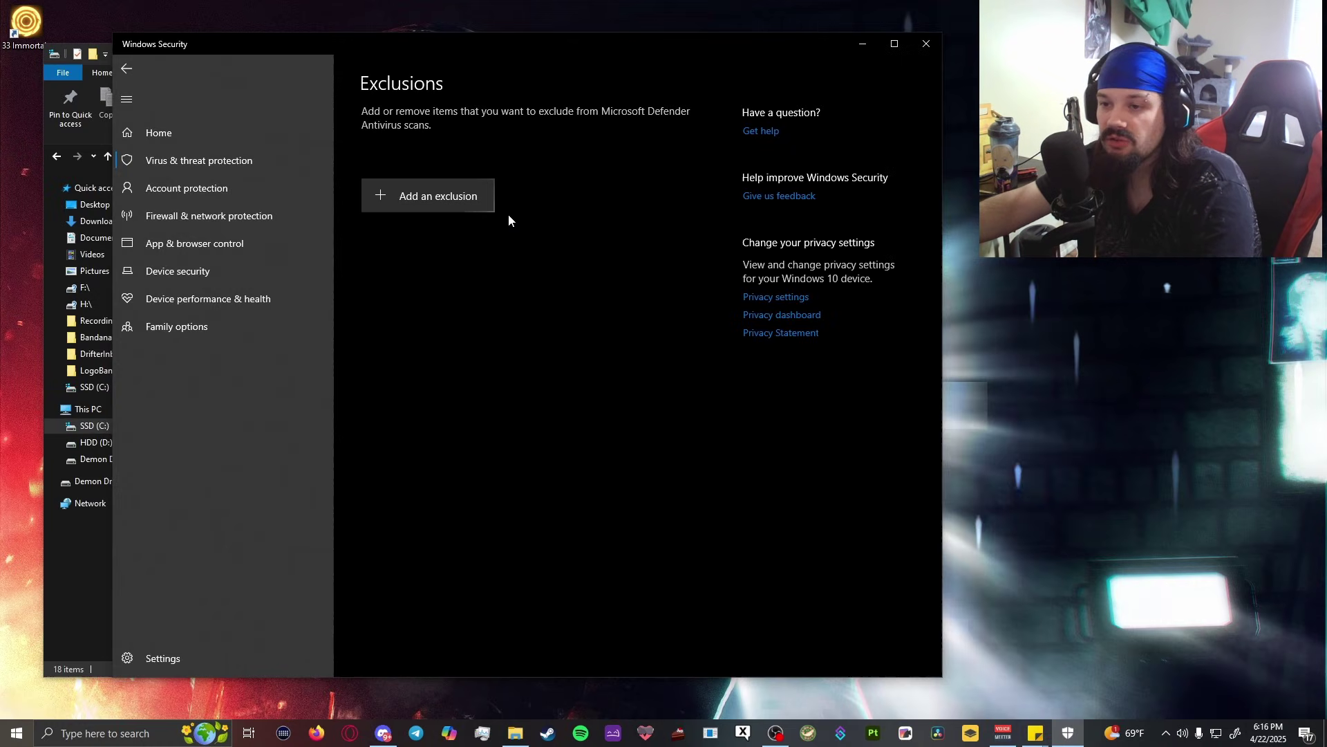
- Add the Anomaly folder on the C: drive as a Microsoft Defender folder exclusion
left_click(446, 202)
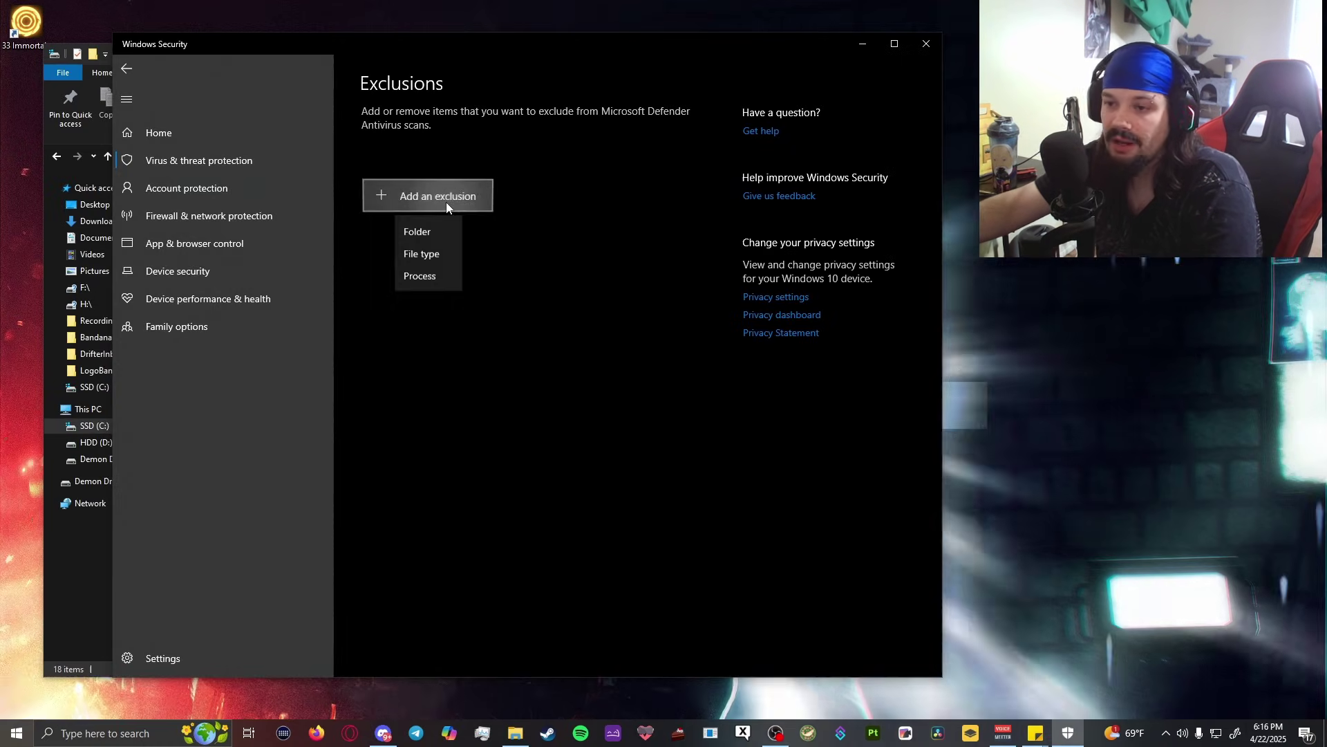
left_click(421, 251)
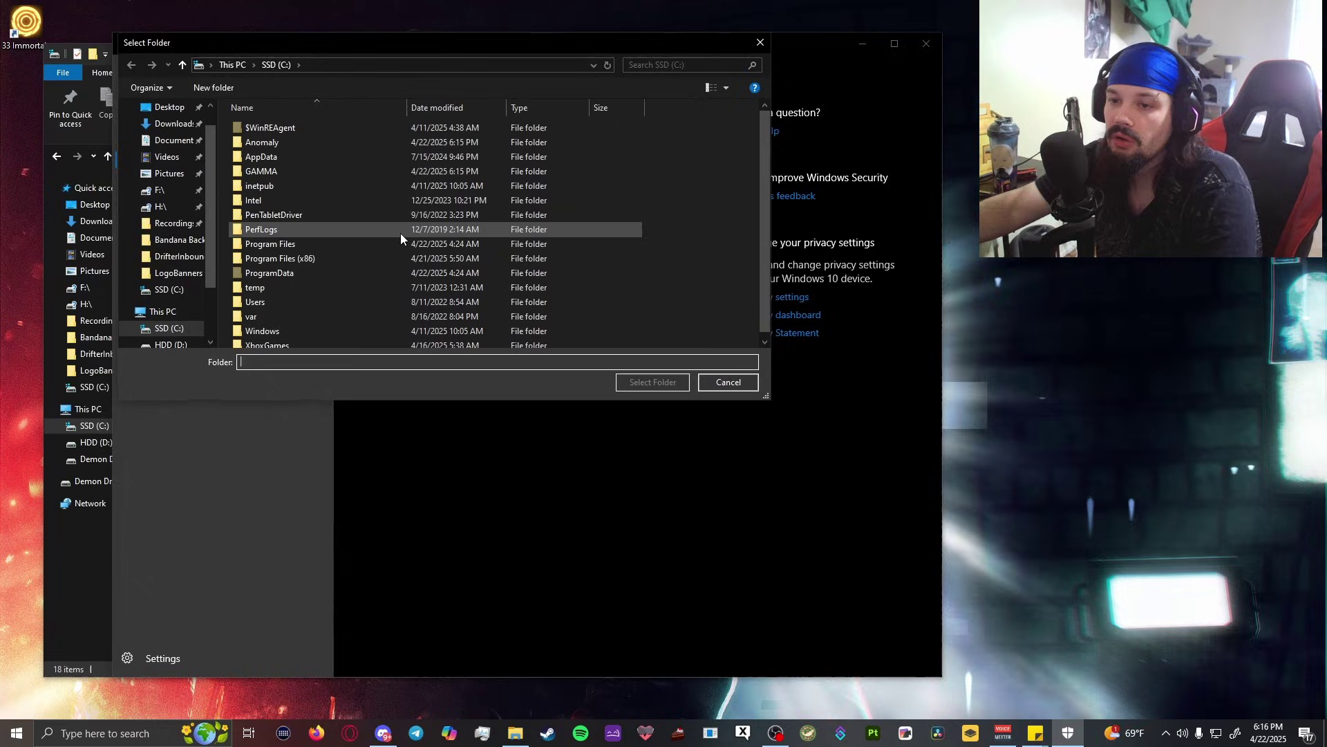
left_click(170, 345)
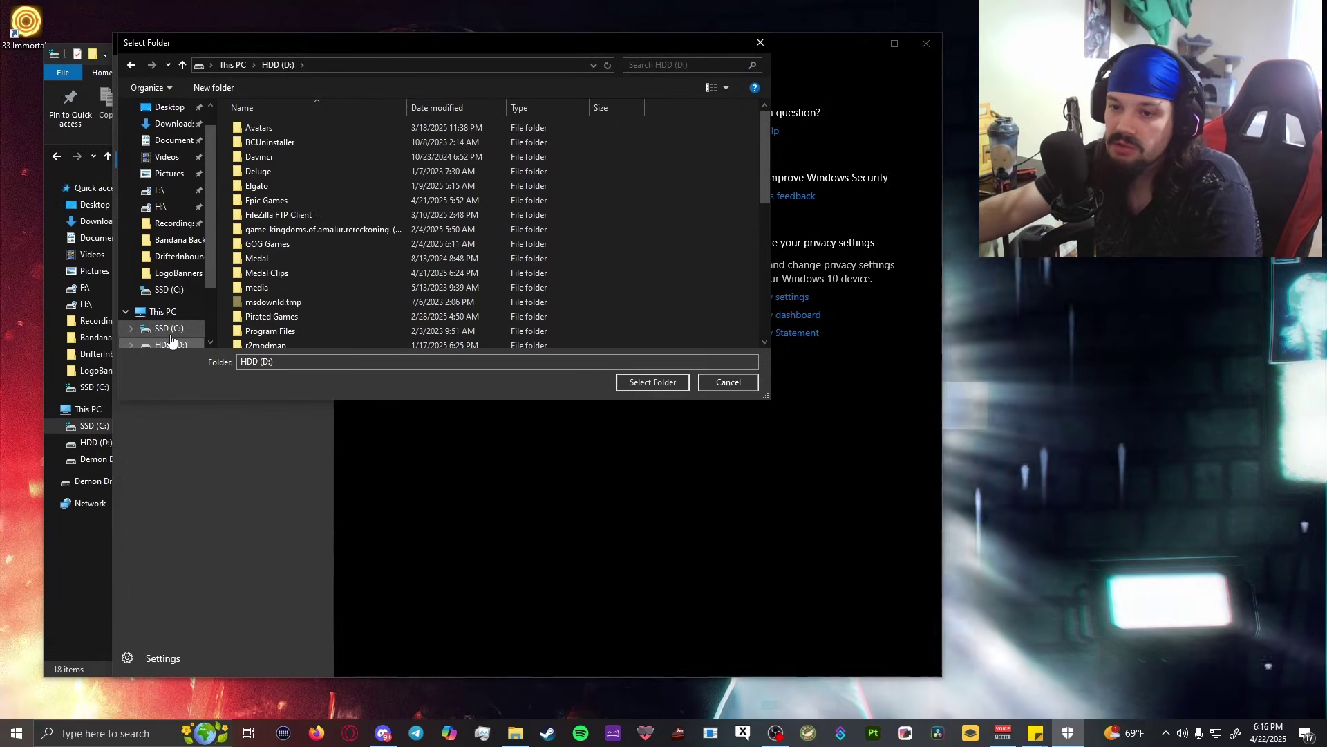
left_click(169, 328)
left_click(274, 143)
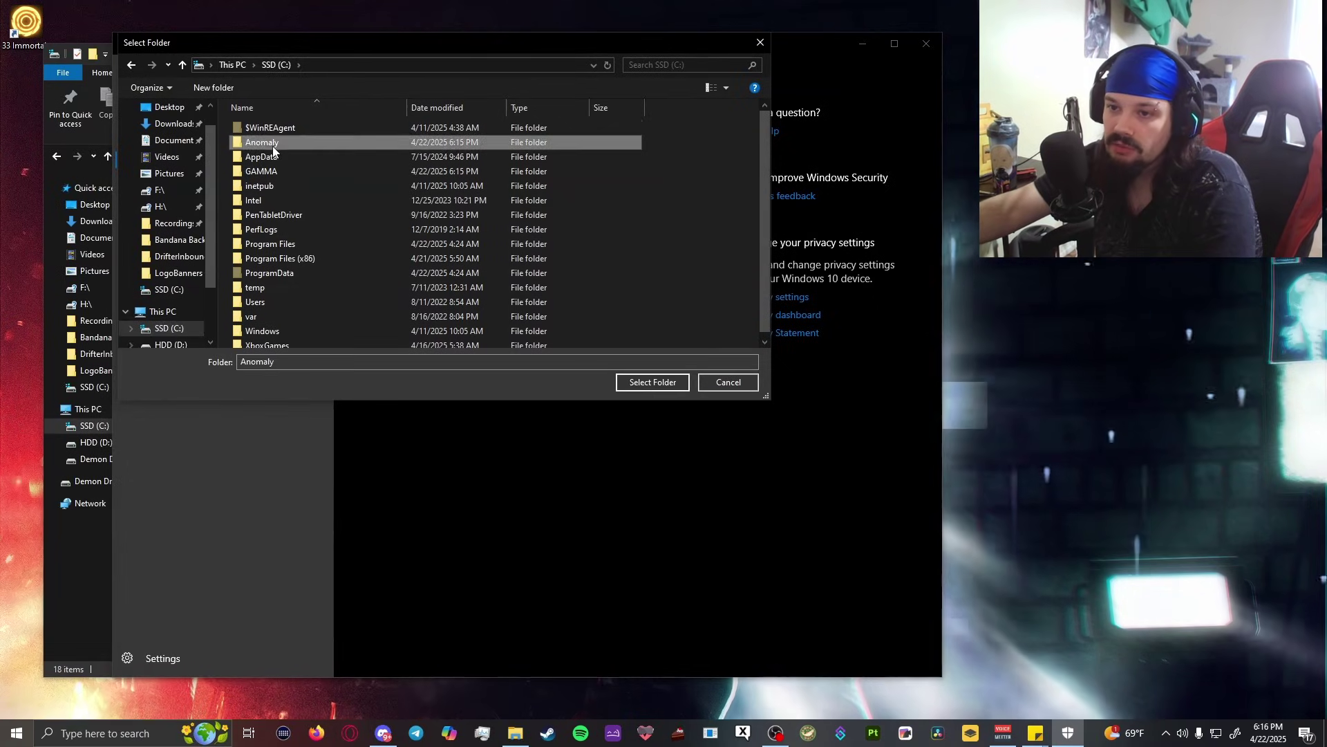
left_click(650, 382)
- Add the GAMMA folder on the C: drive as another Microsoft Defender folder exclusion
left_click(454, 202)
left_click(421, 251)
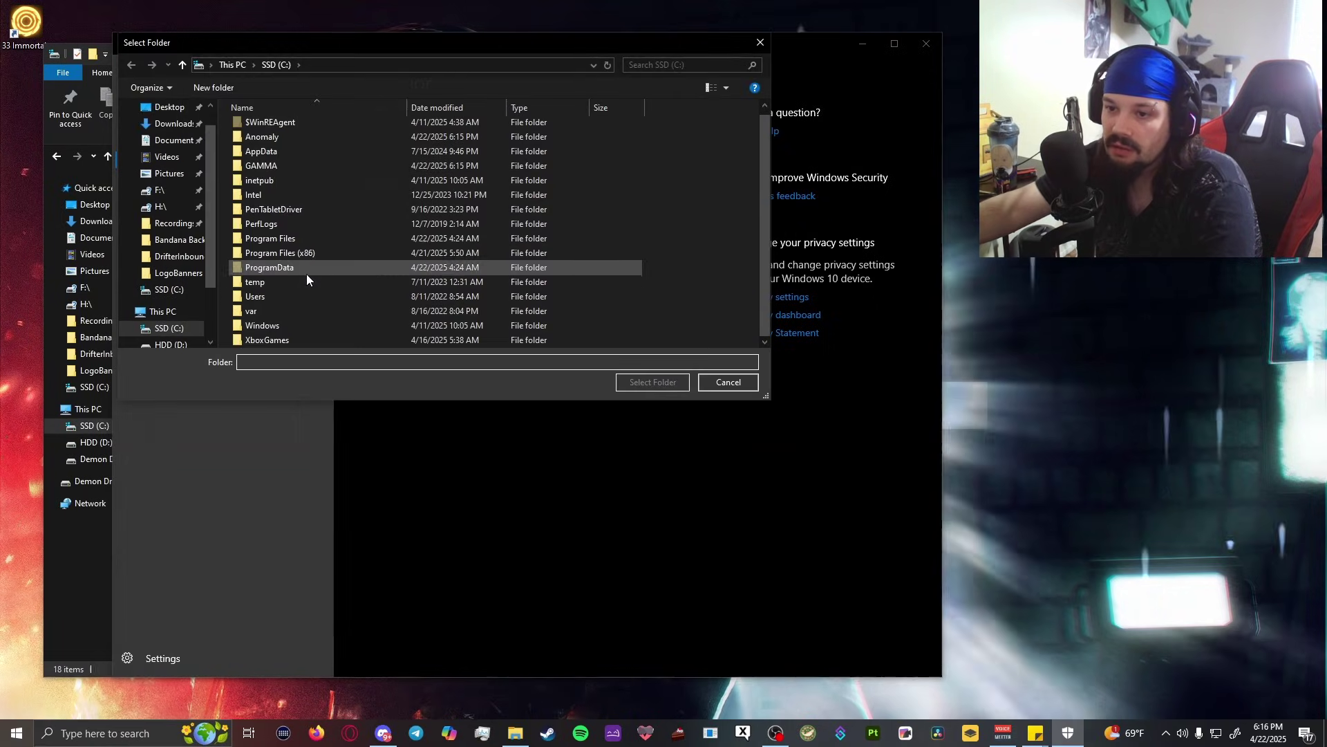
left_click(268, 166)
left_click(652, 383)
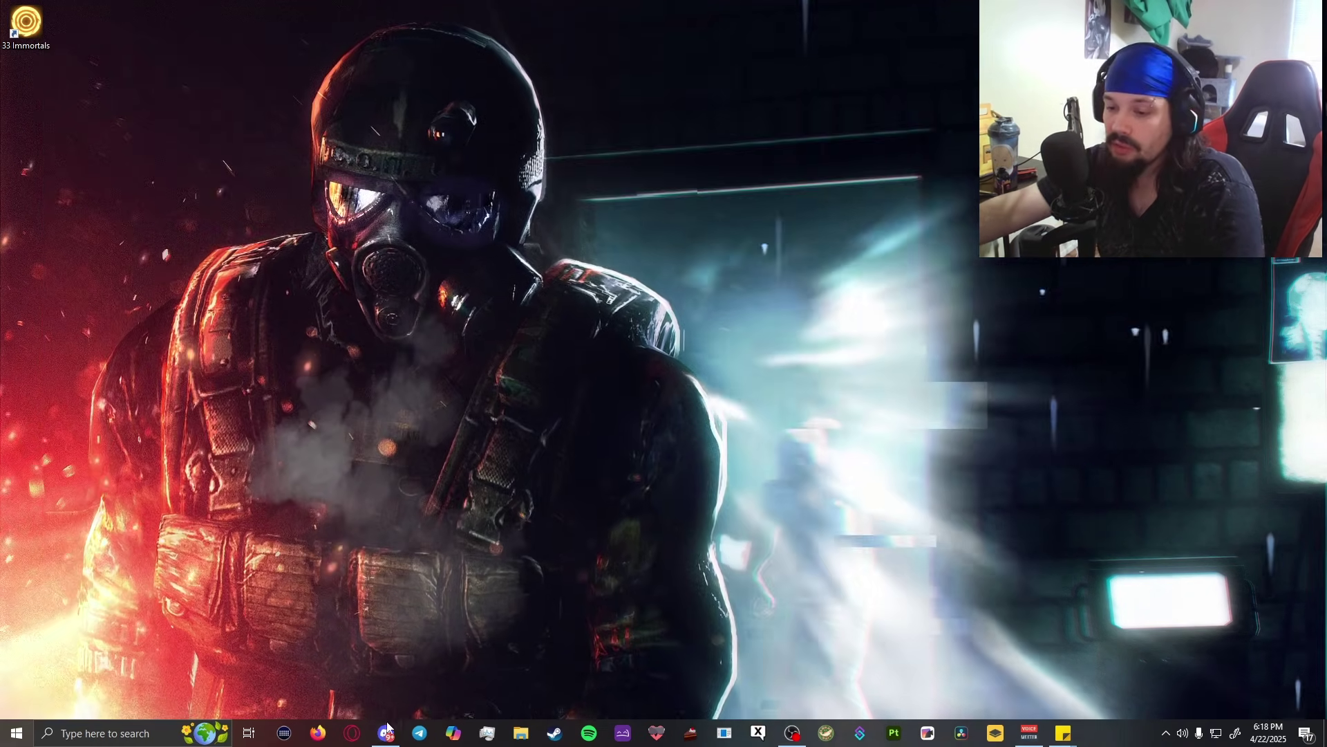
- Switch to Discord's how-to-install channel and copy the official Anomaly 1.5.3 magnet link from step 5
key("alt+Tab")
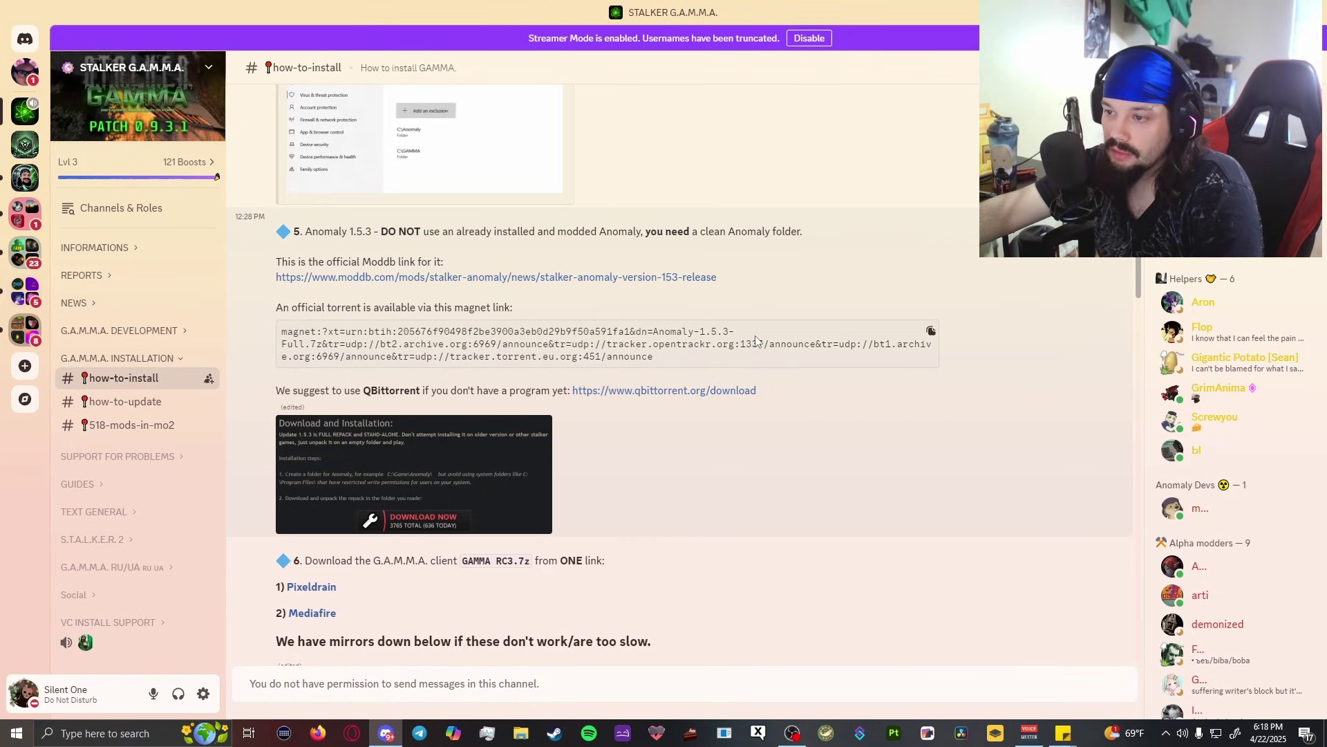
left_click_drag(653, 356, 321, 337)
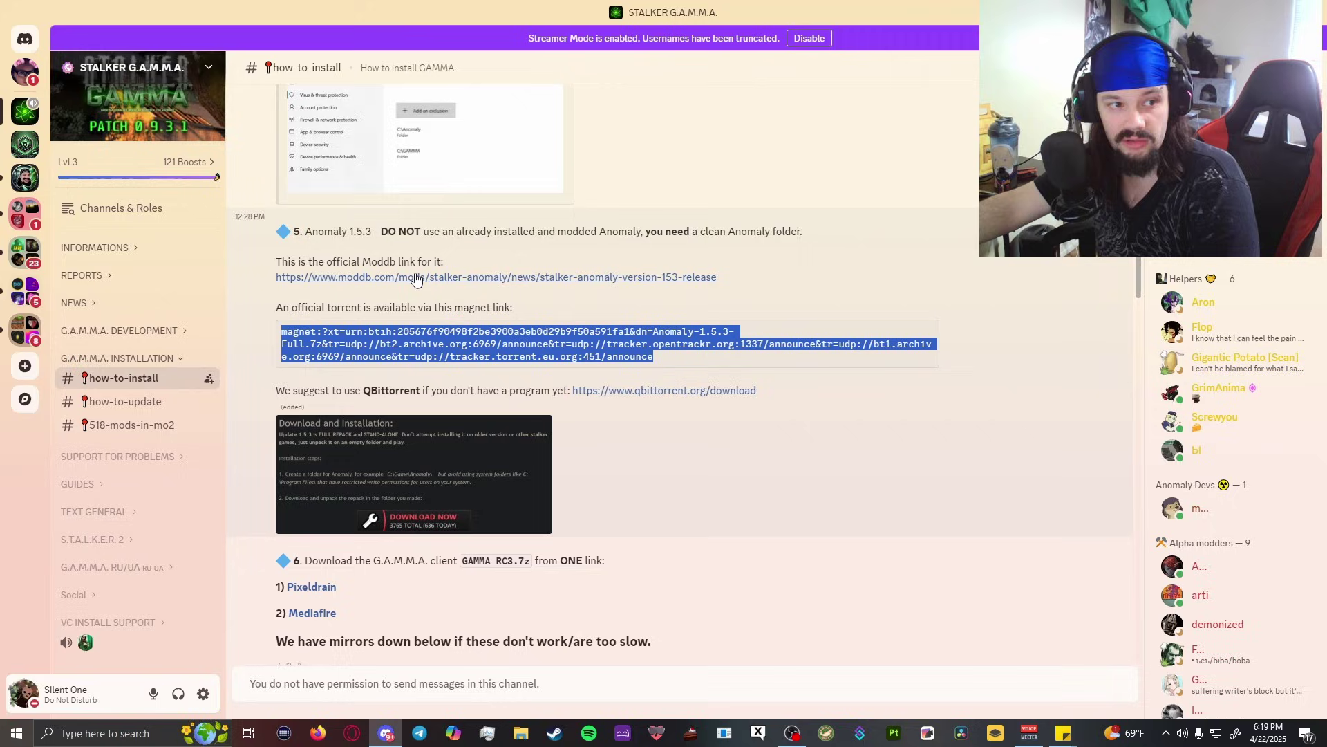
left_click(929, 333)
- Open Deluge and add the Anomaly-1.5.3-Full.7z torrent from the copied magnet URL
left_click(127, 735)
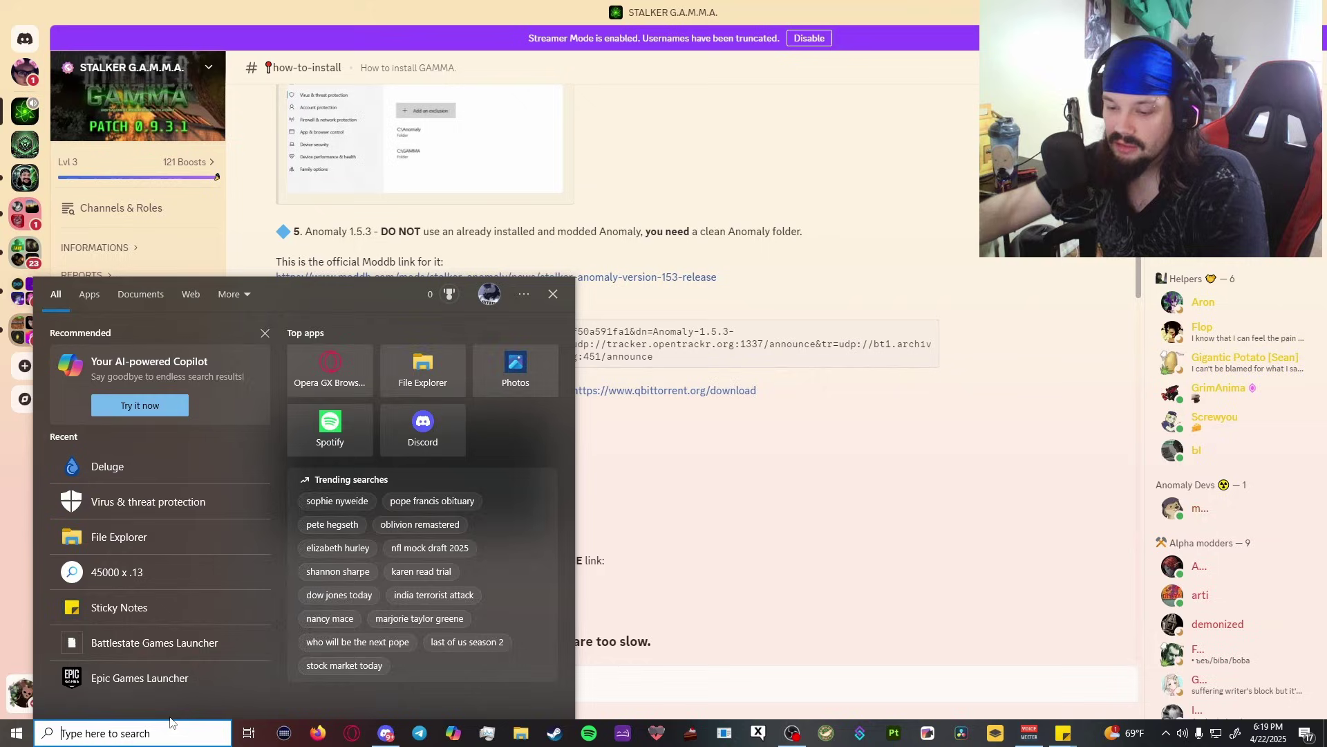
type("deluge")
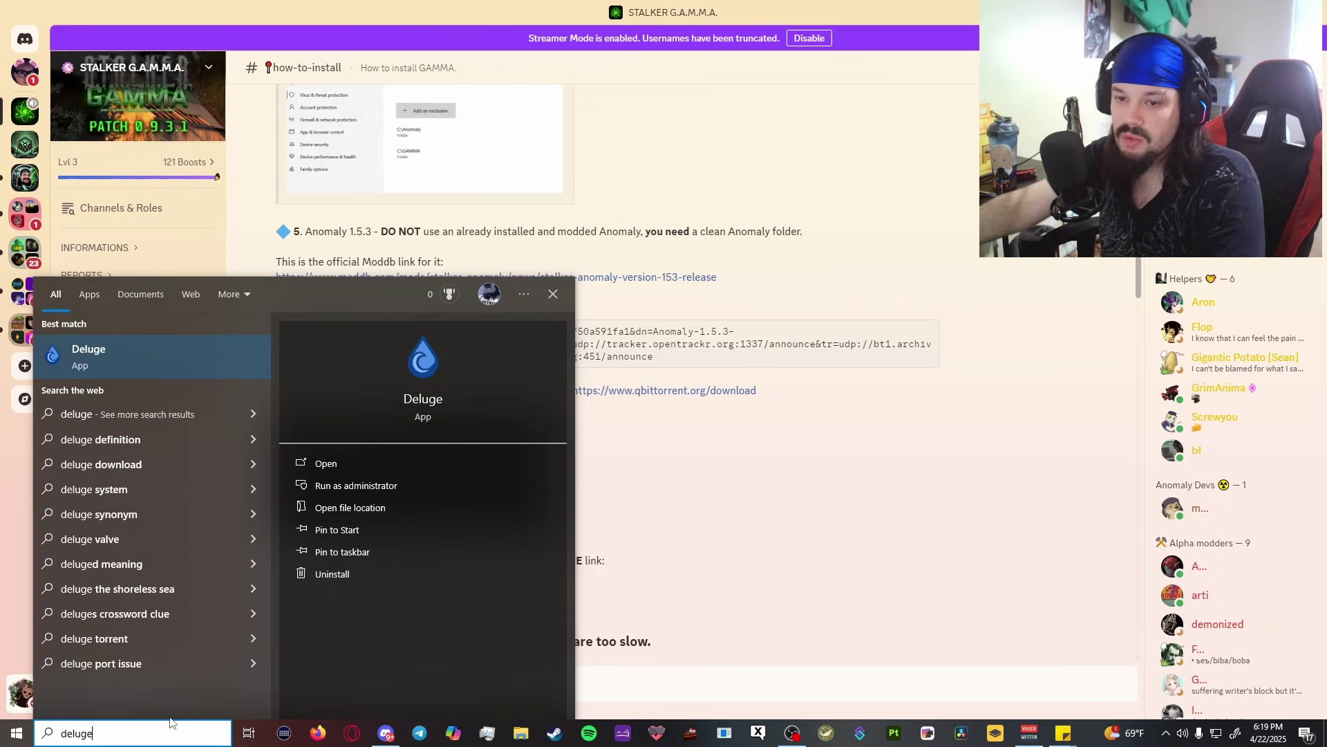
left_click(117, 358)
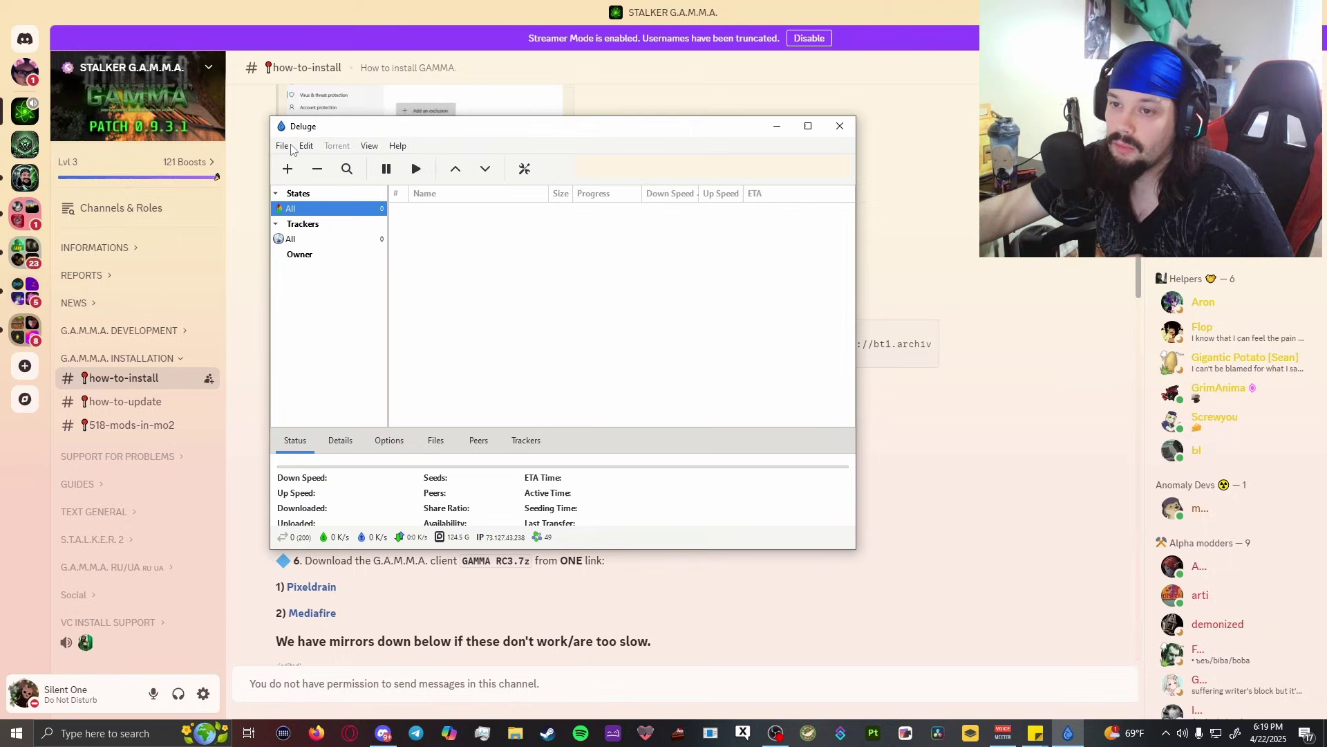
left_click(288, 169)
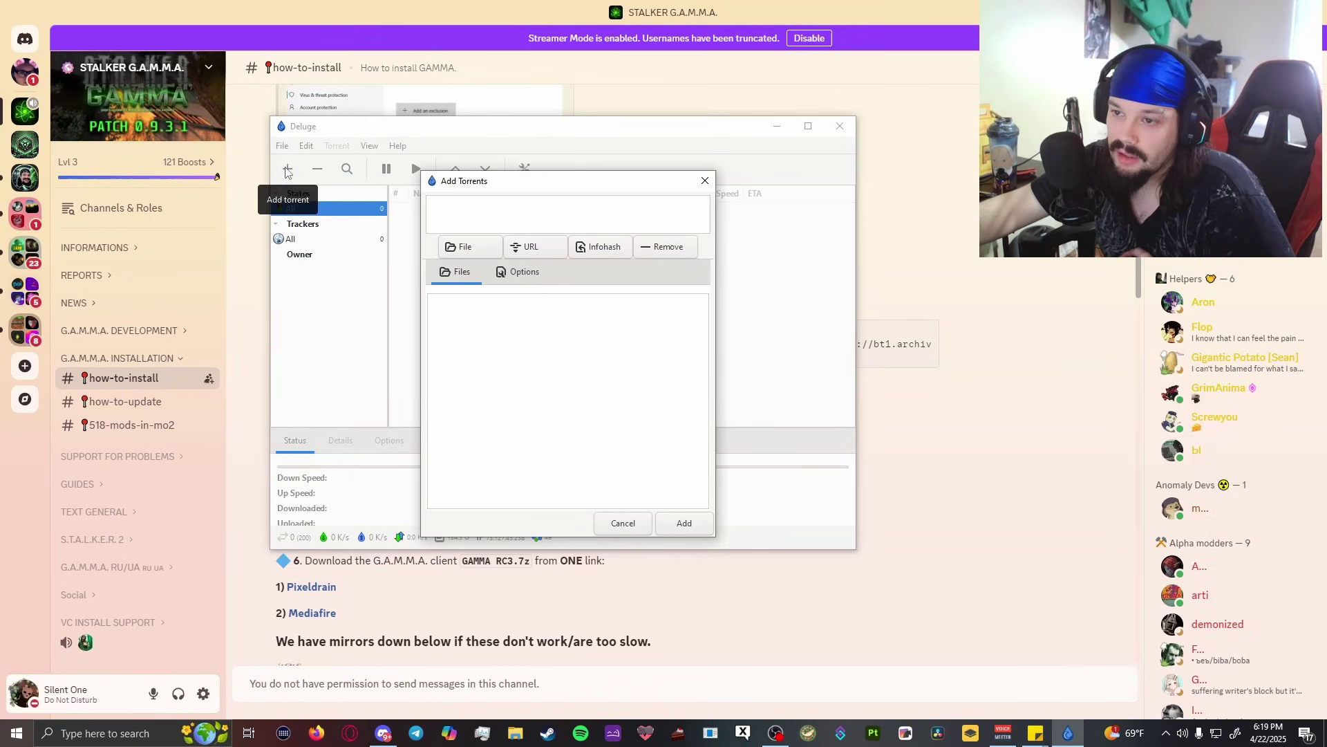
left_click(556, 246)
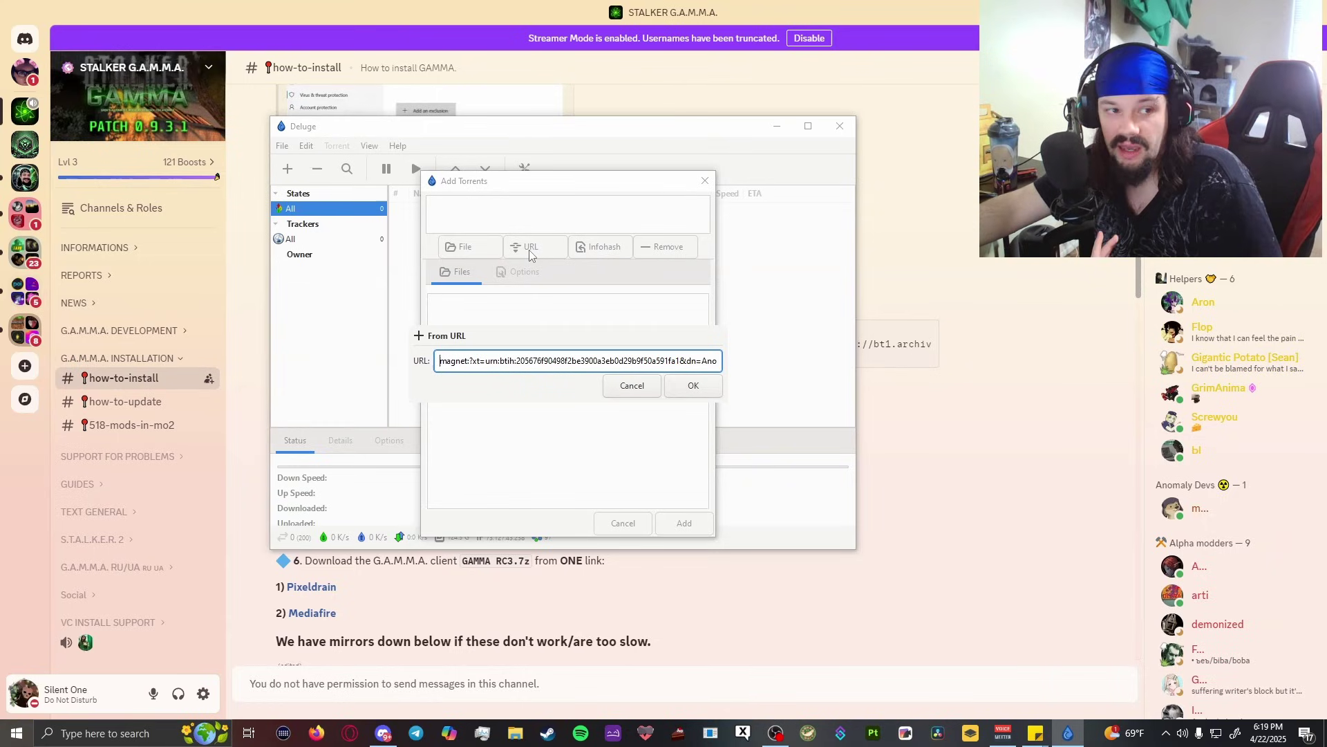
left_click(693, 386)
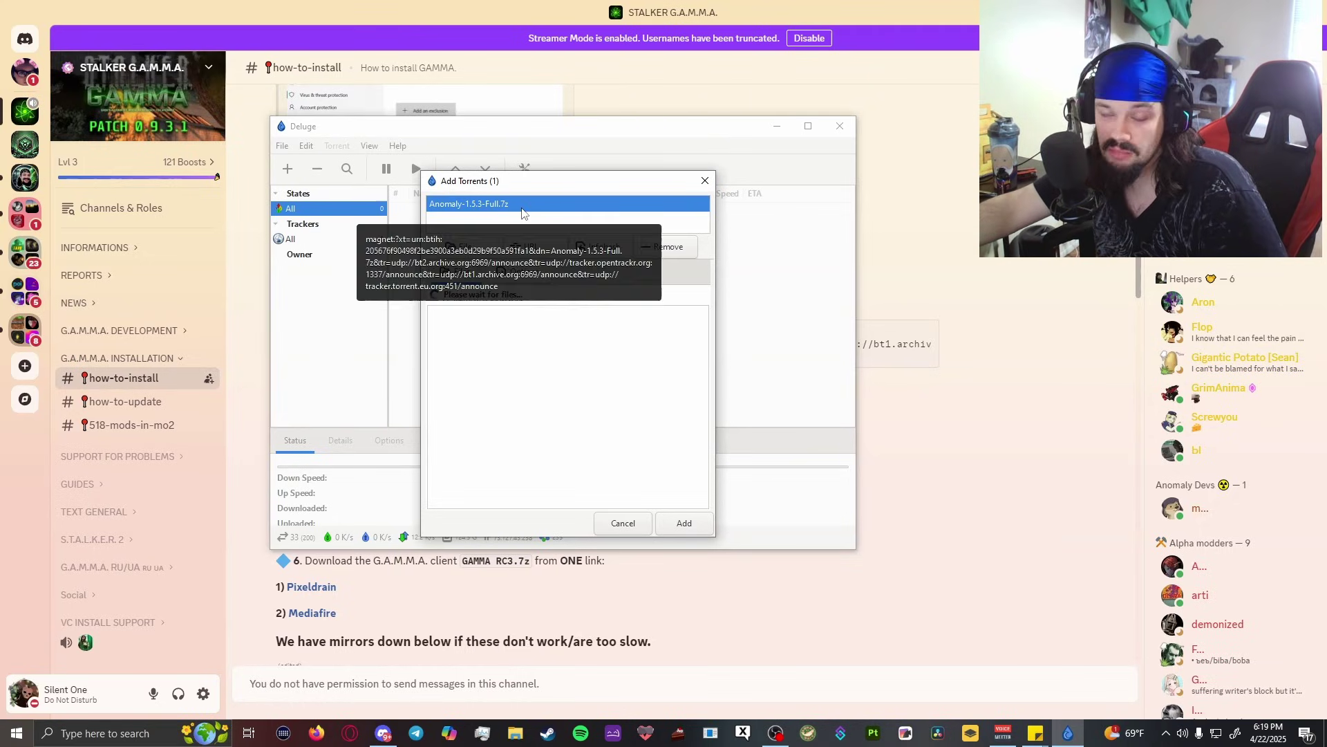
left_click(683, 523)
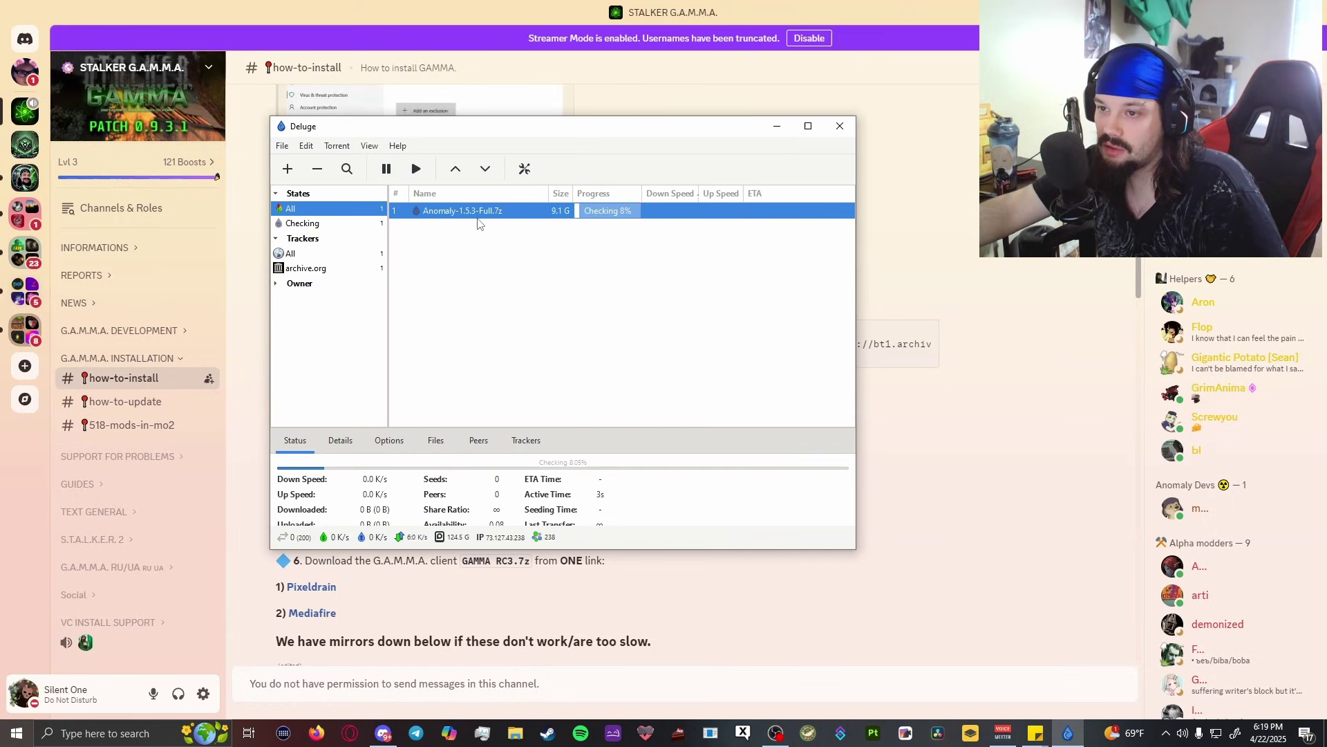
- Return to Discord and review guide steps 6 to 8 on downloading the GAMMA RC3 client, the optional mods archive and the launcher
left_click(964, 228)
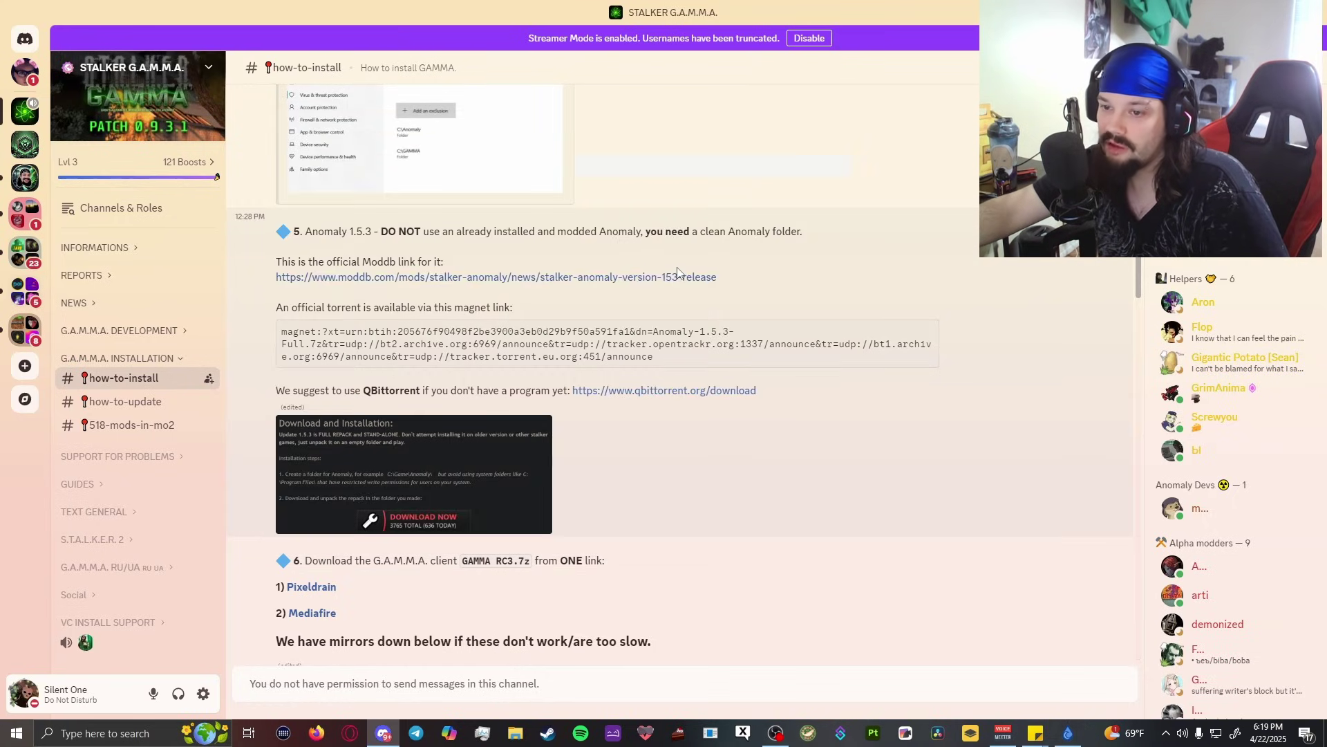
scroll(567, 262, "down", 4)
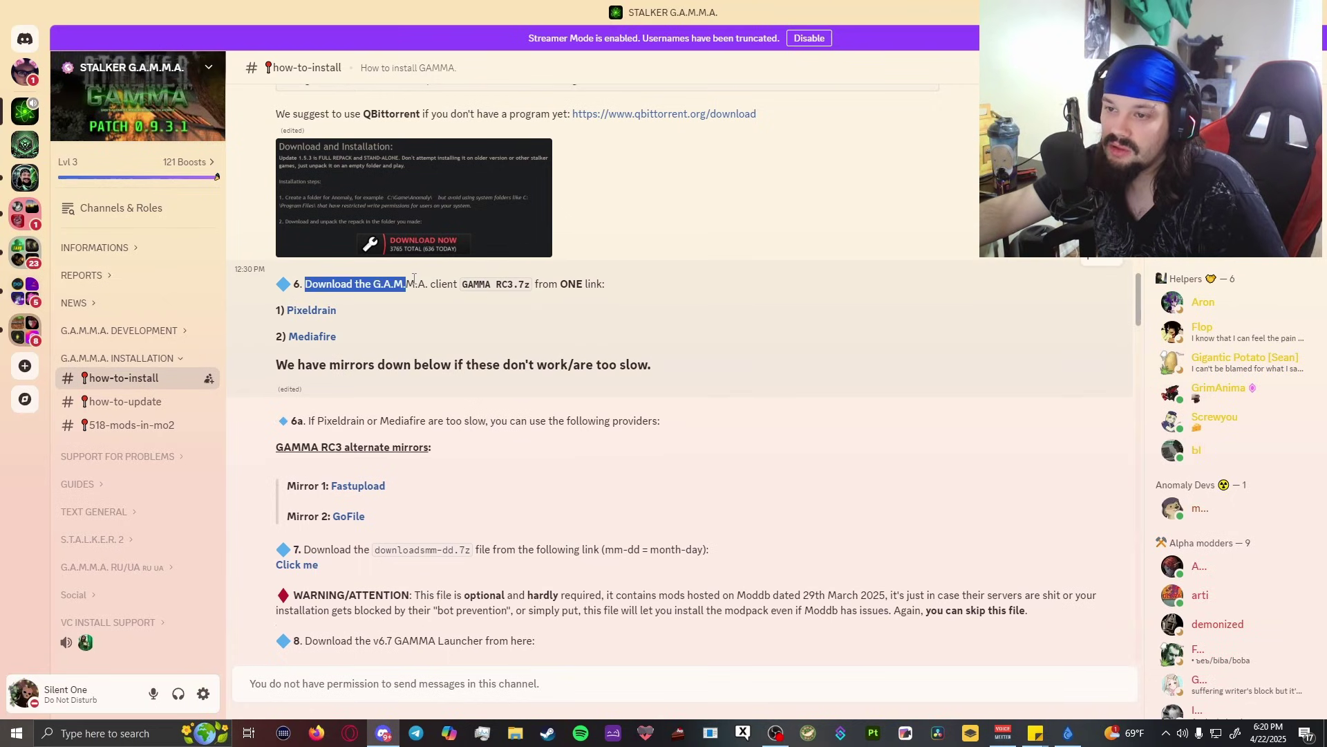
left_click(471, 315)
scroll(300, 427, "down", 3)
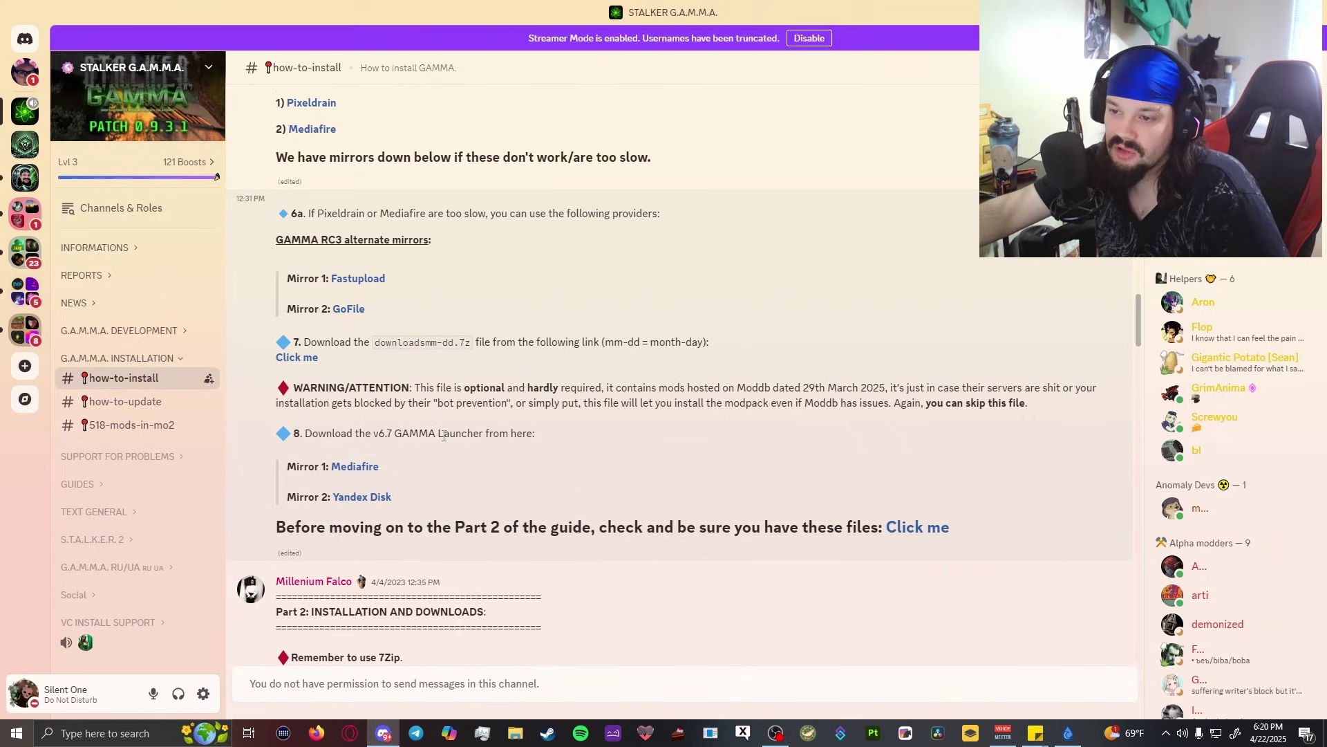
scroll(365, 461, "up", 1)
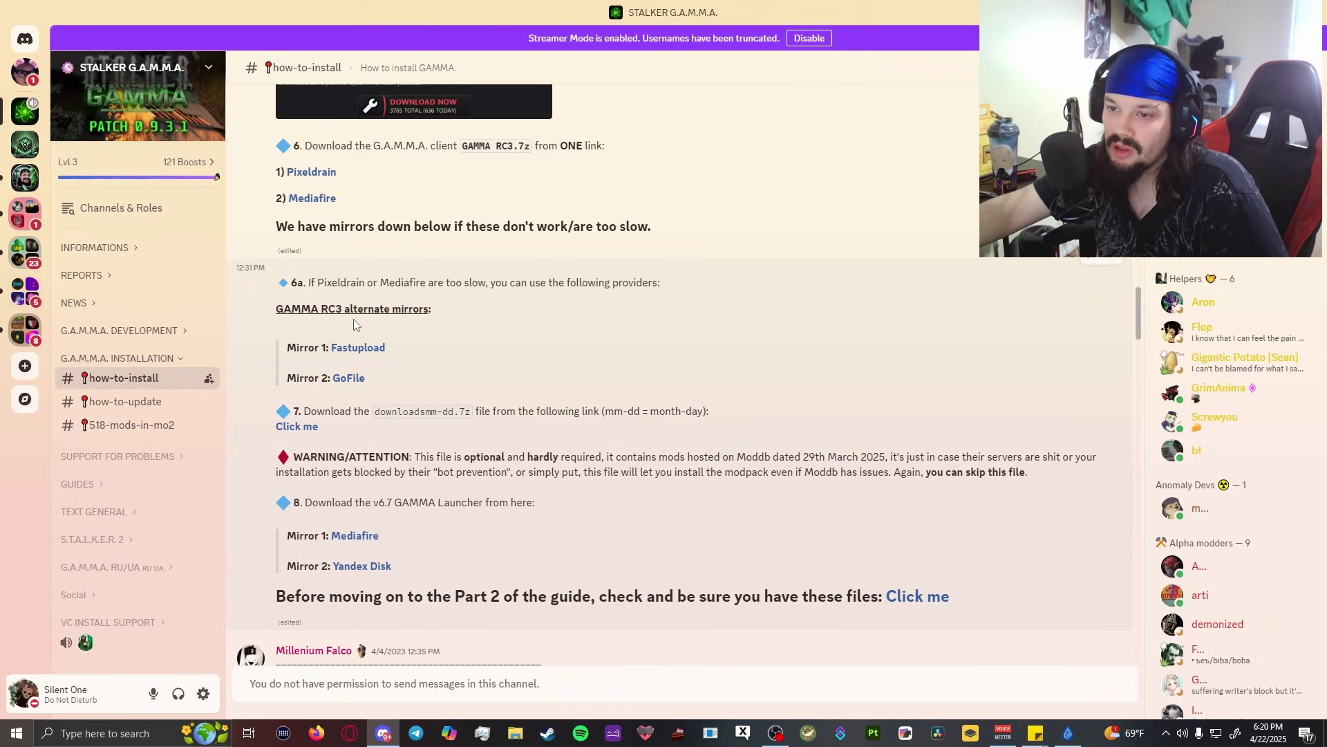
scroll(320, 269, "up", 4)
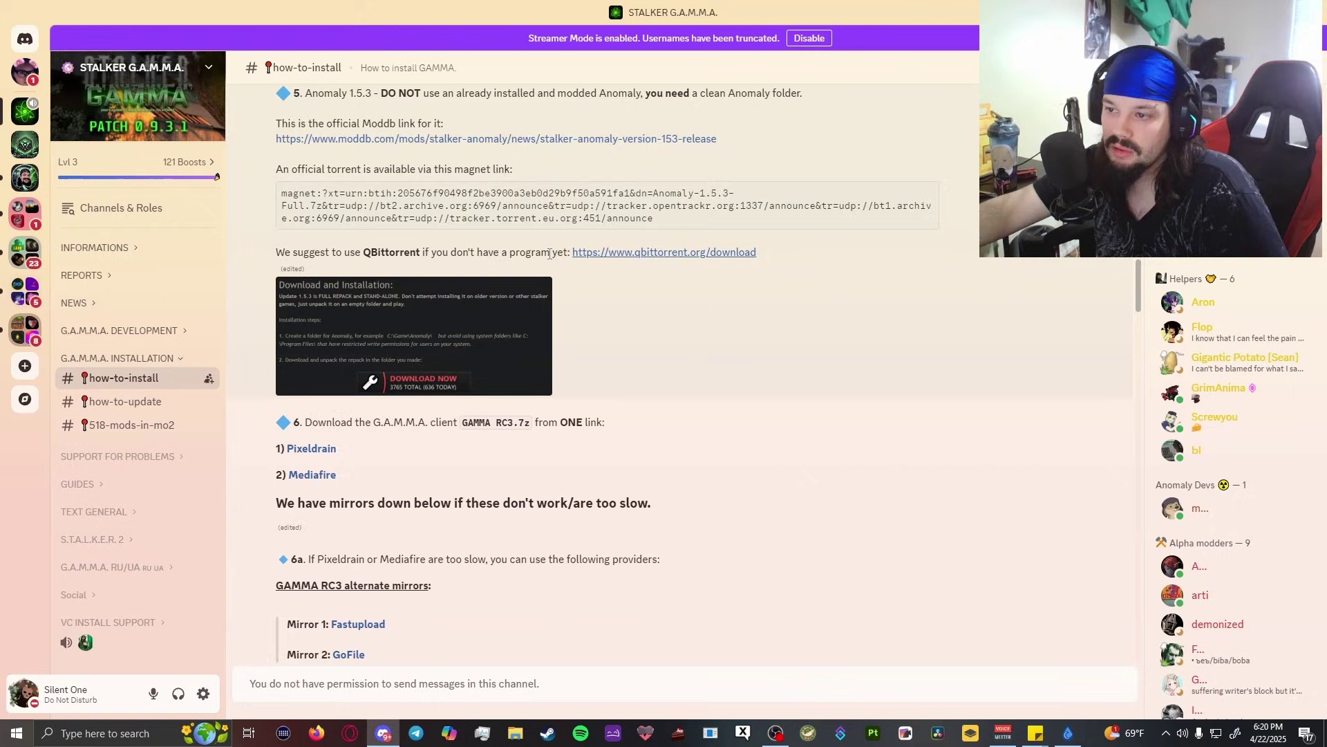
scroll(426, 284, "down", 2)
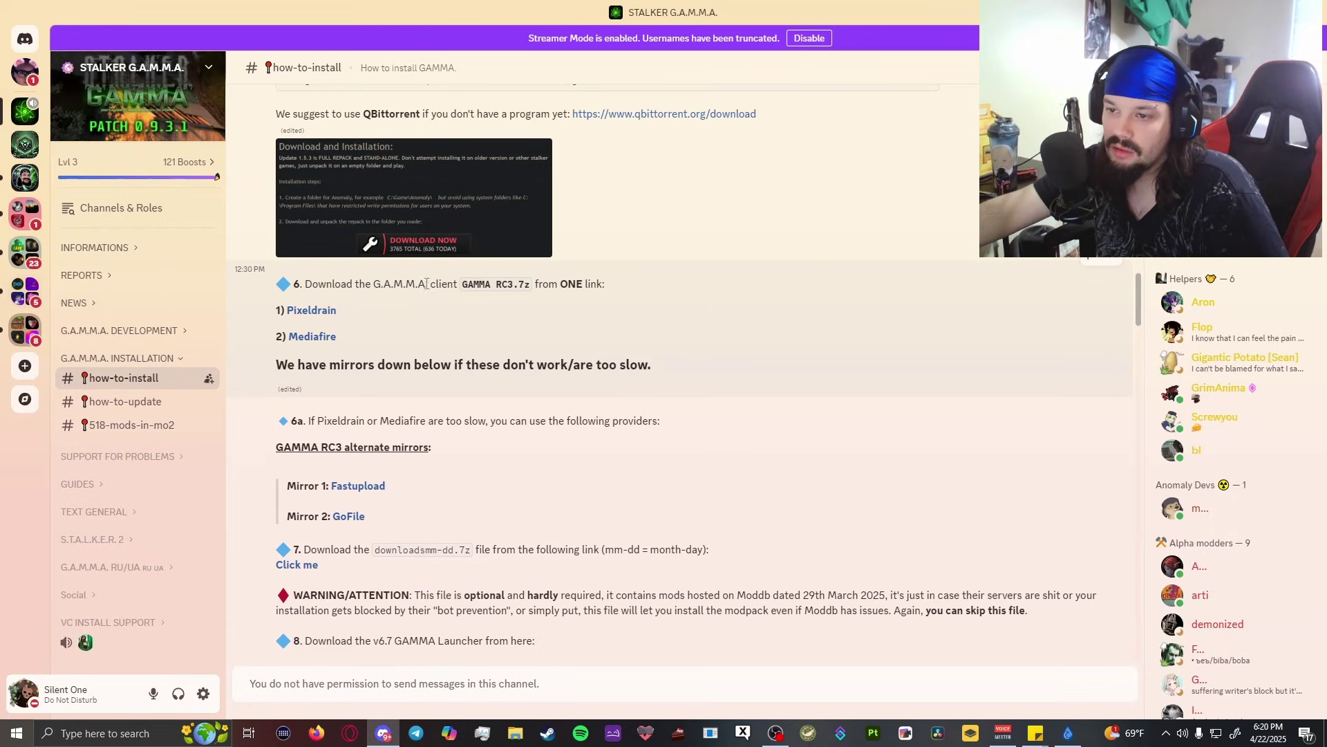
- Start downloading the GAMMA RC3 client from the guide's Mediafire link in step 6, cancel the download and close its page
left_click(311, 336)
left_click(777, 438)
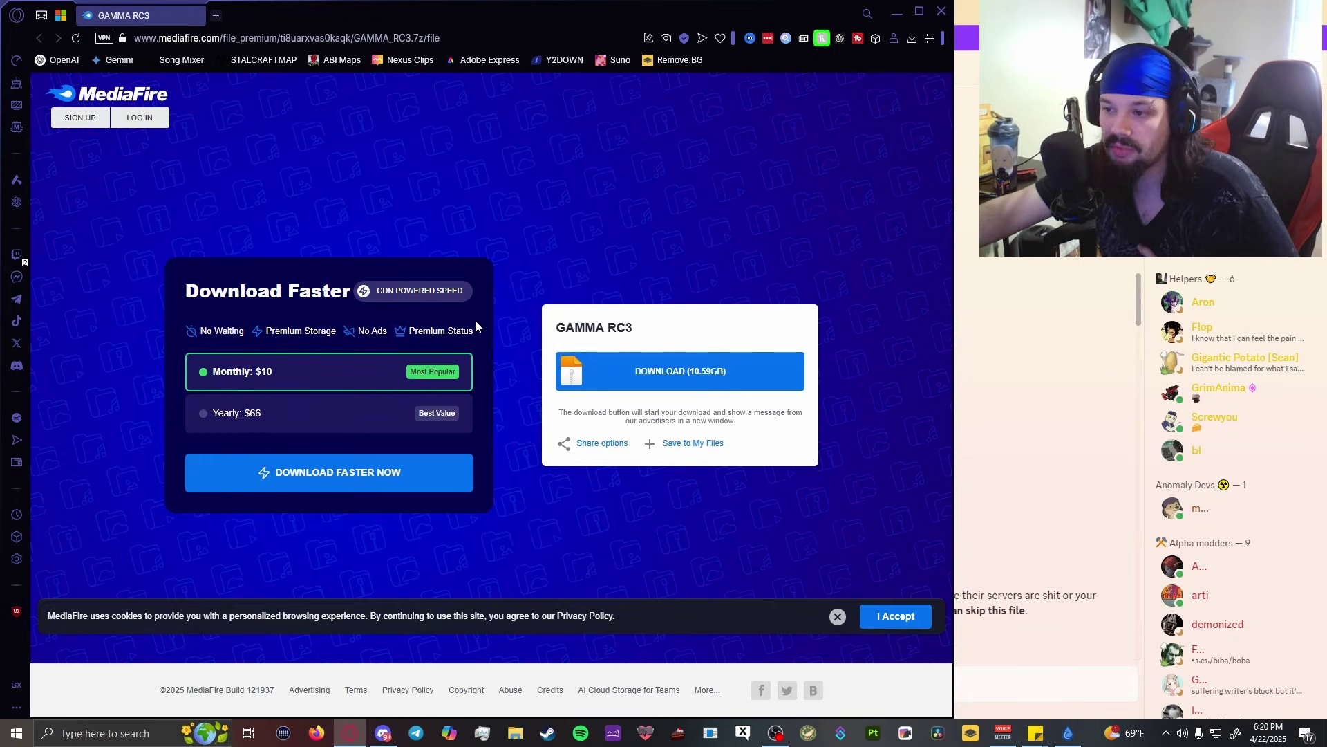
left_click(681, 385)
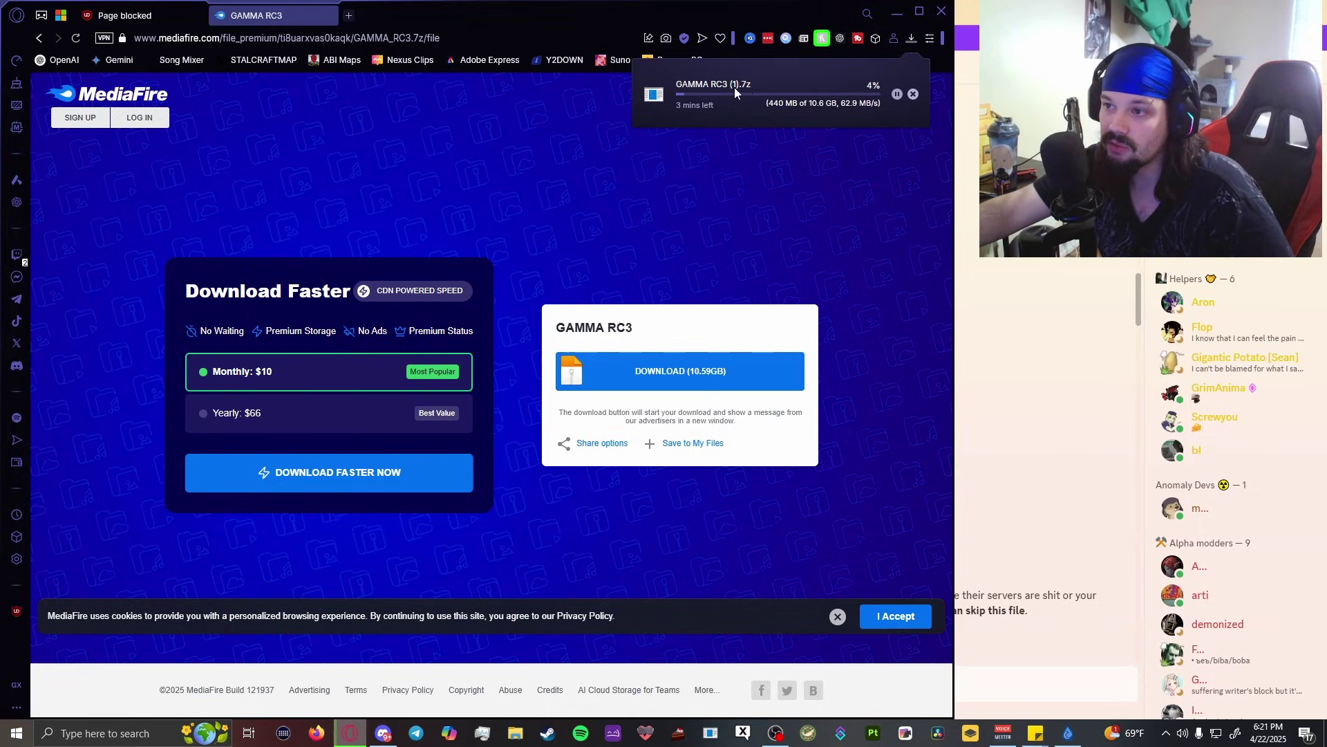
left_click(913, 94)
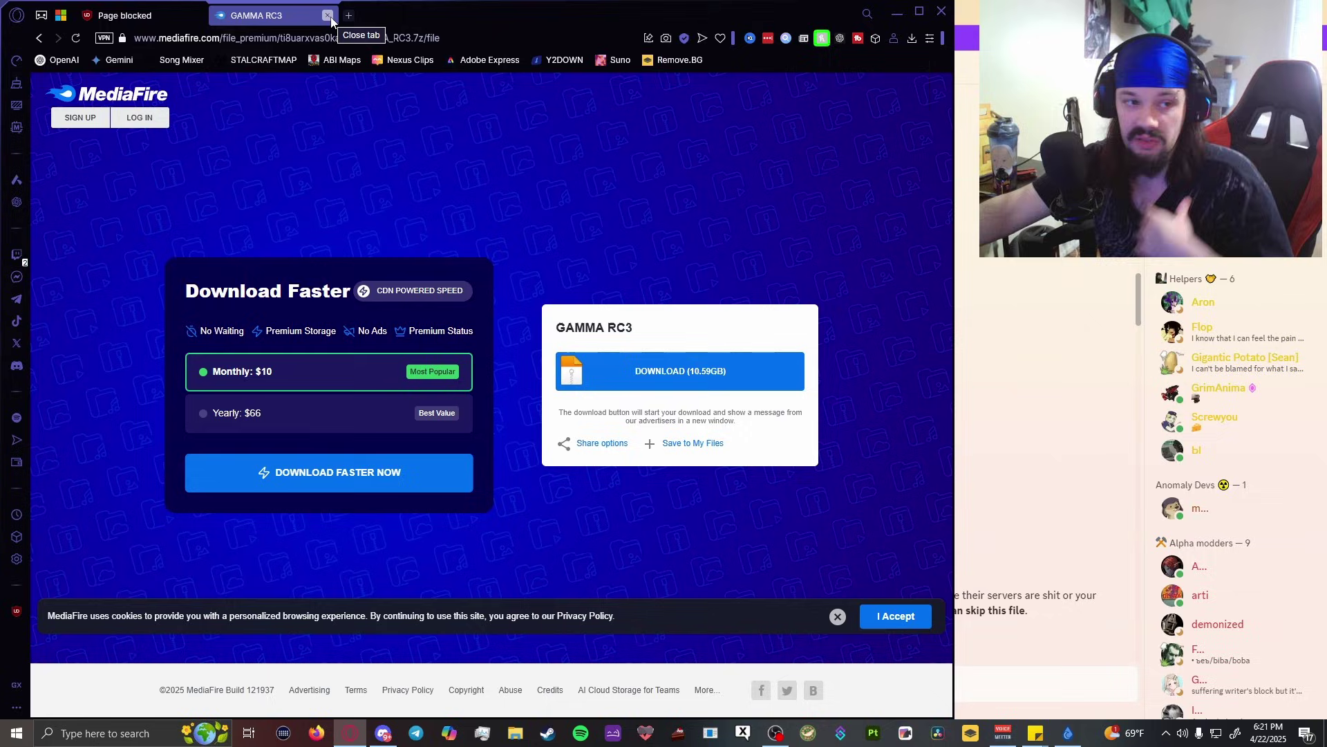
left_click(329, 17)
- Download G.A.M.M.A._Launcher_v6.7.0.0.7z through the Mediafire mirror in step 8 of the install guide
scroll(443, 294, "down", 3)
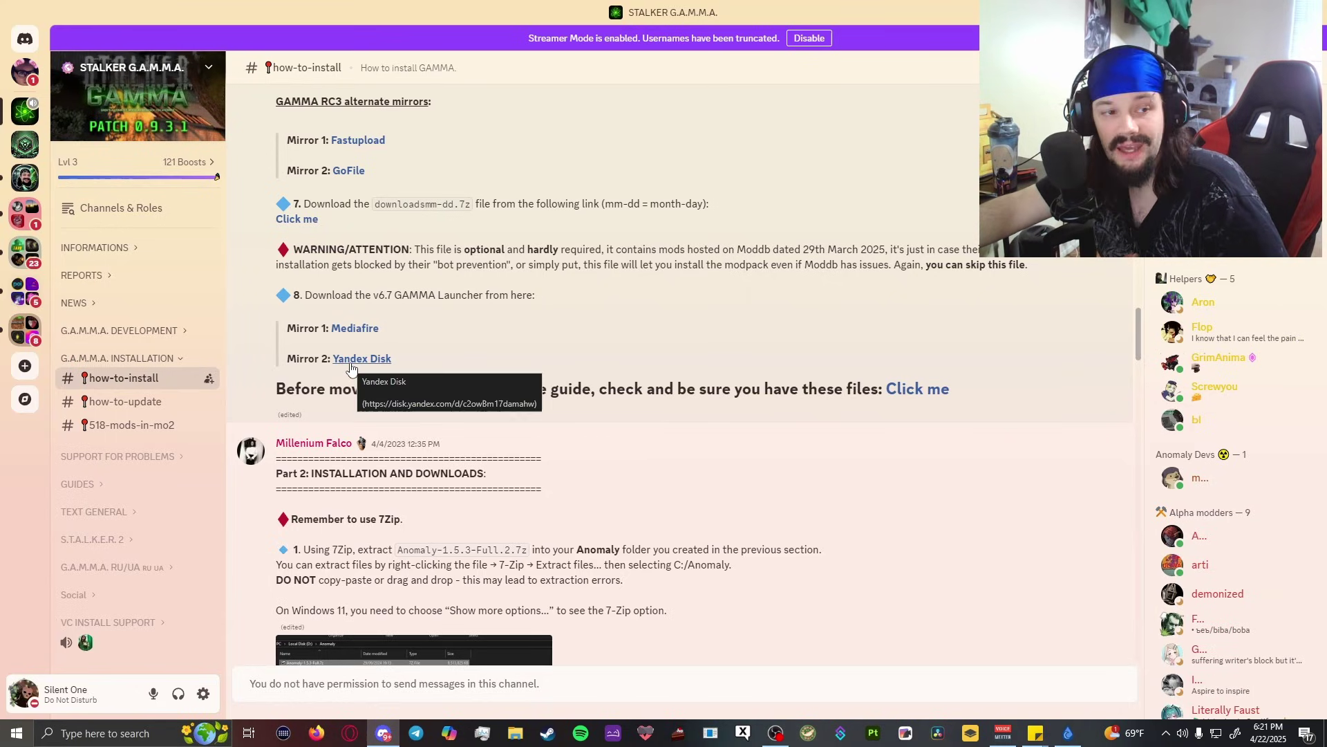
left_click(355, 328)
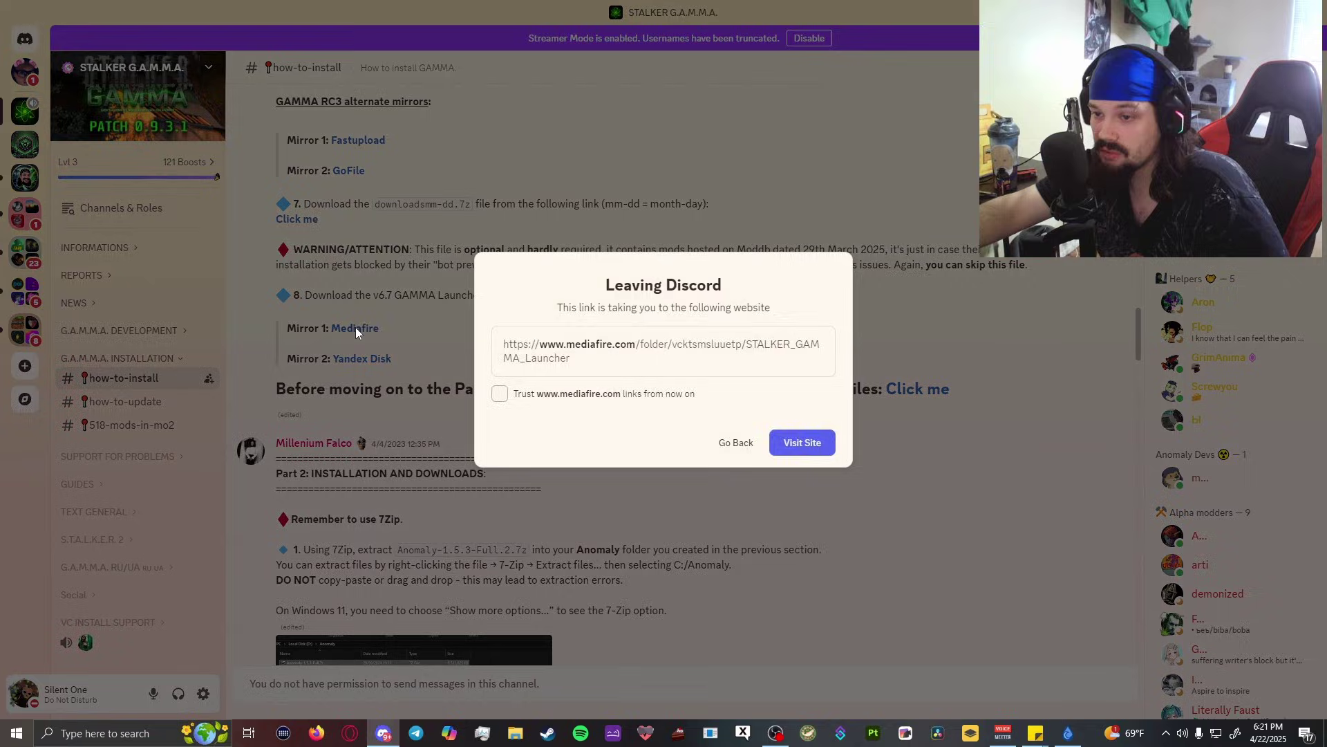
left_click(802, 442)
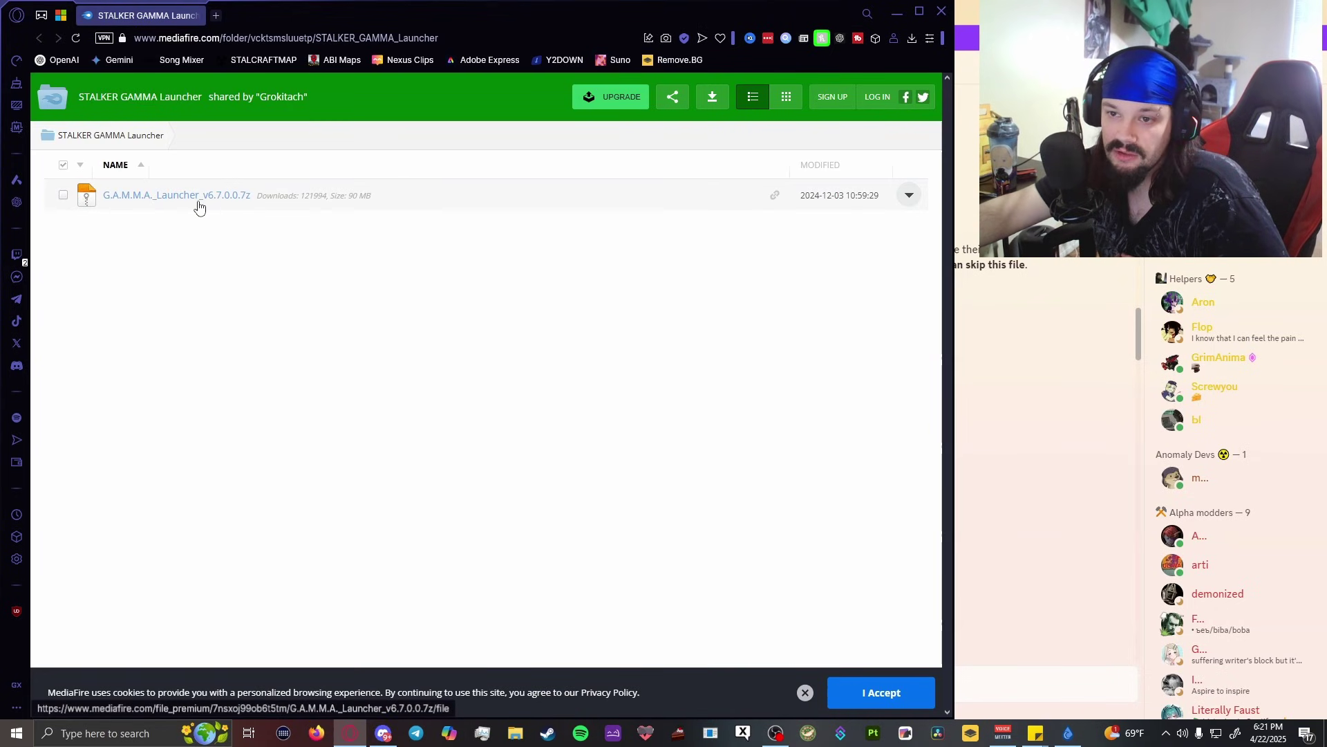
left_click(224, 202)
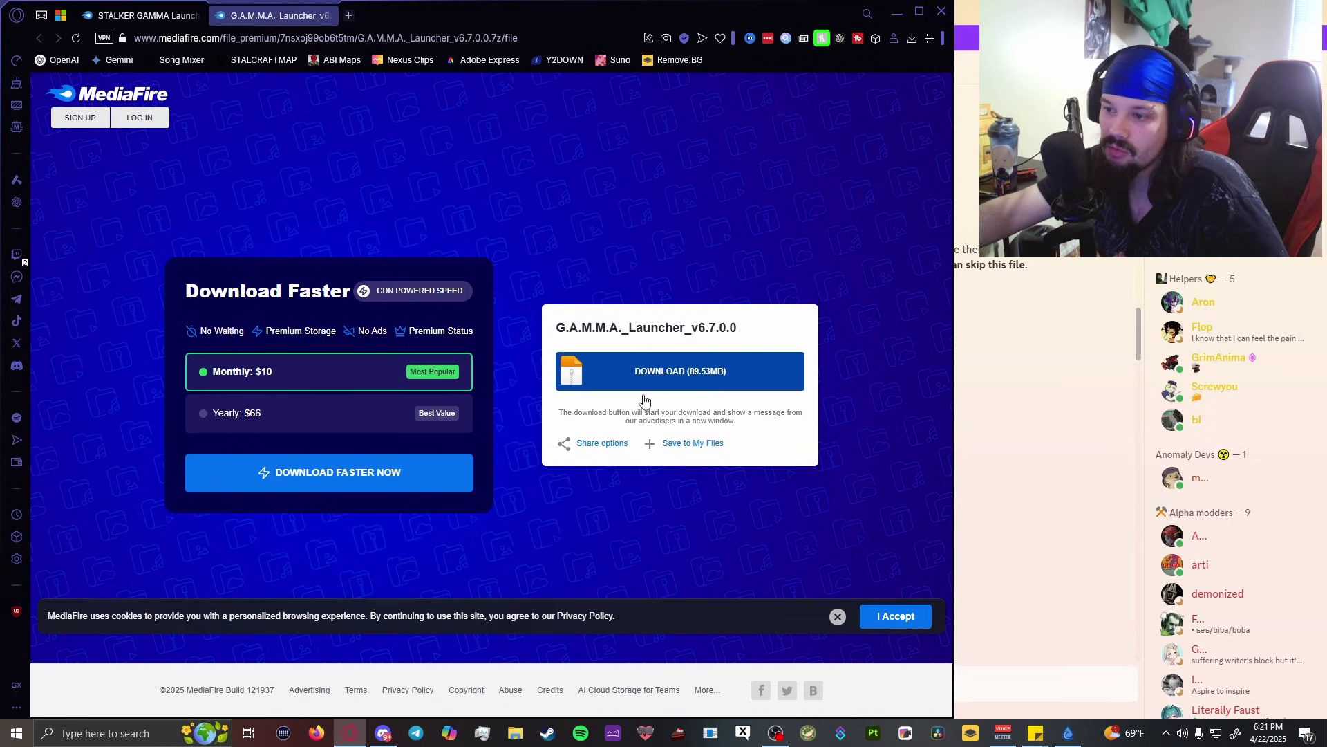
left_click(652, 377)
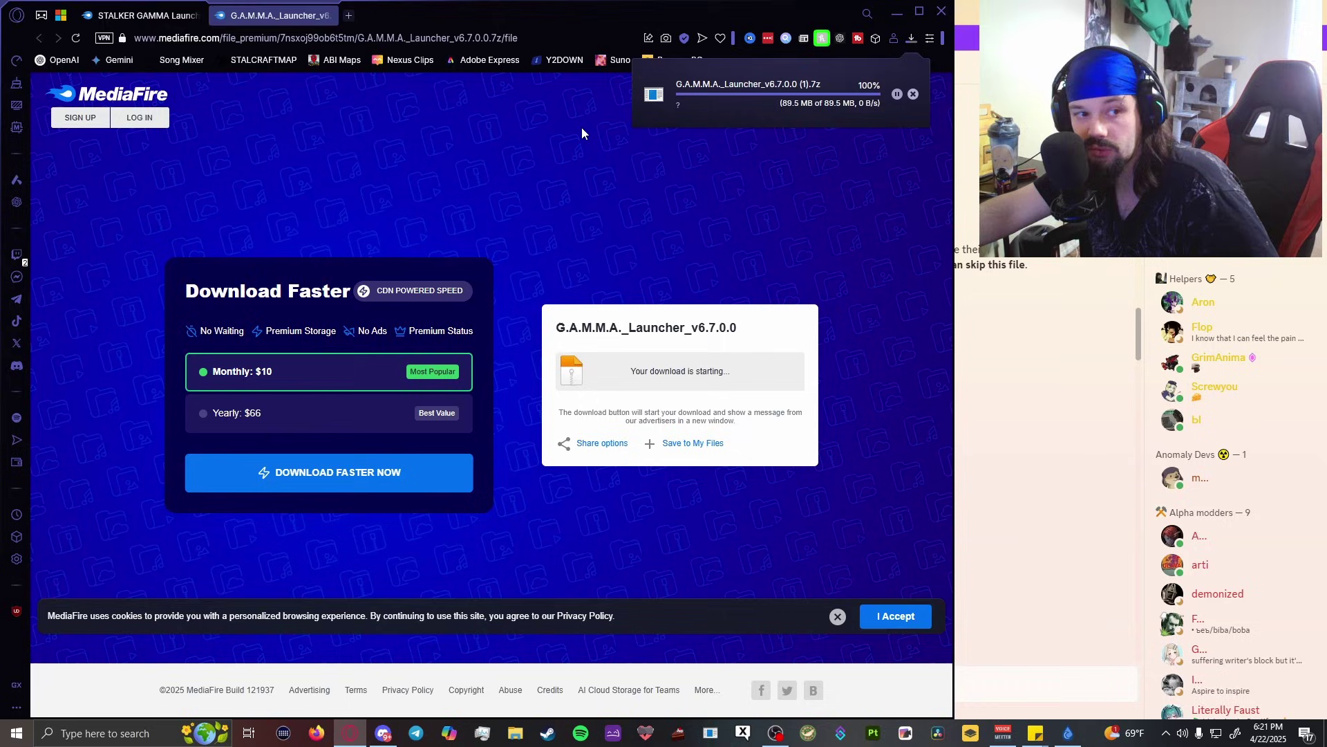
- Show the launcher download in its folder and delete the duplicate G.A.M.M.A._Launcher_v6.7.0.0 (1).7z
left_click(873, 103)
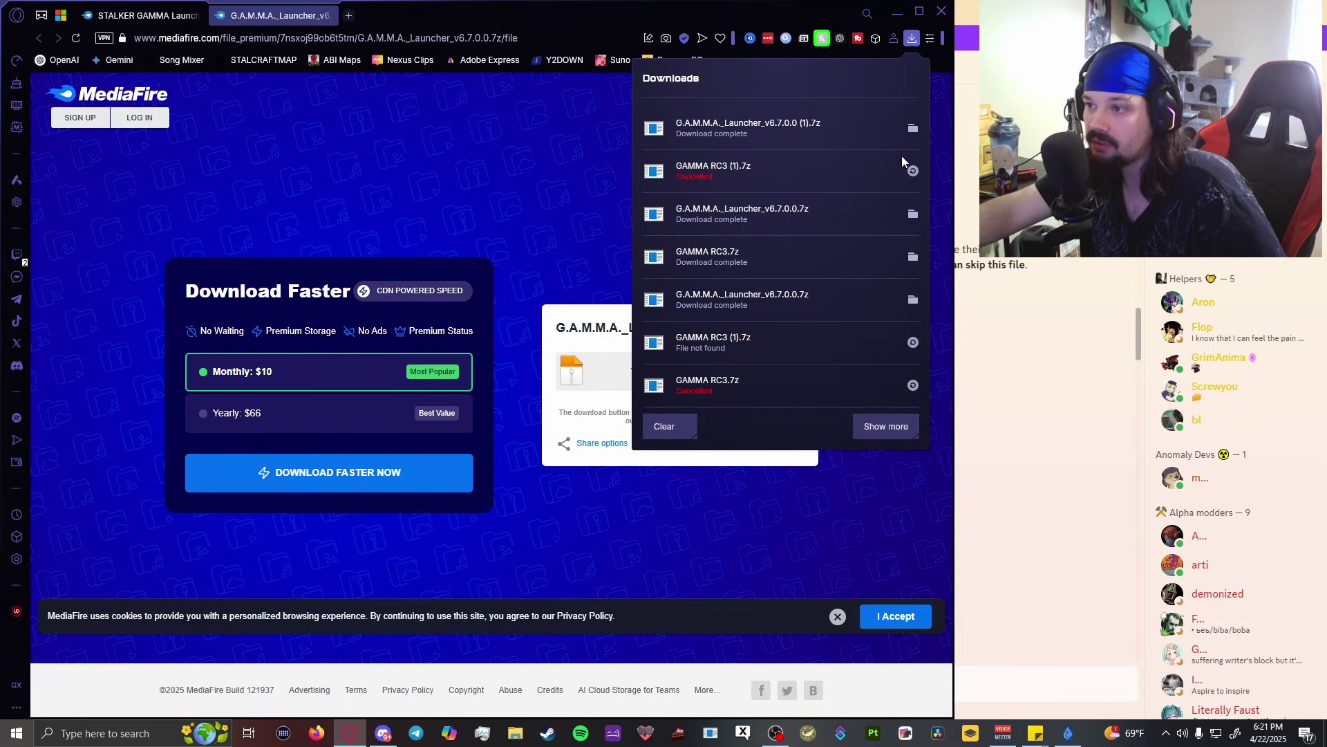
left_click(911, 128)
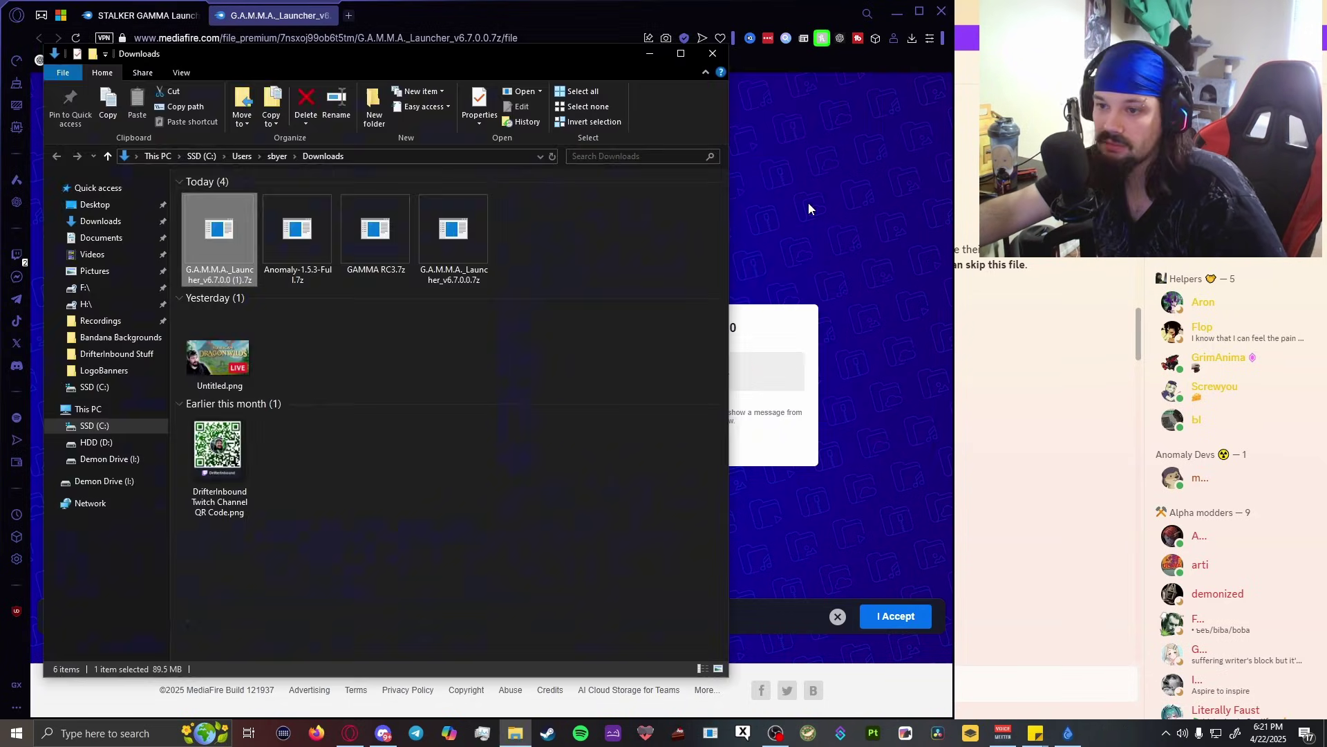
key("Delete")
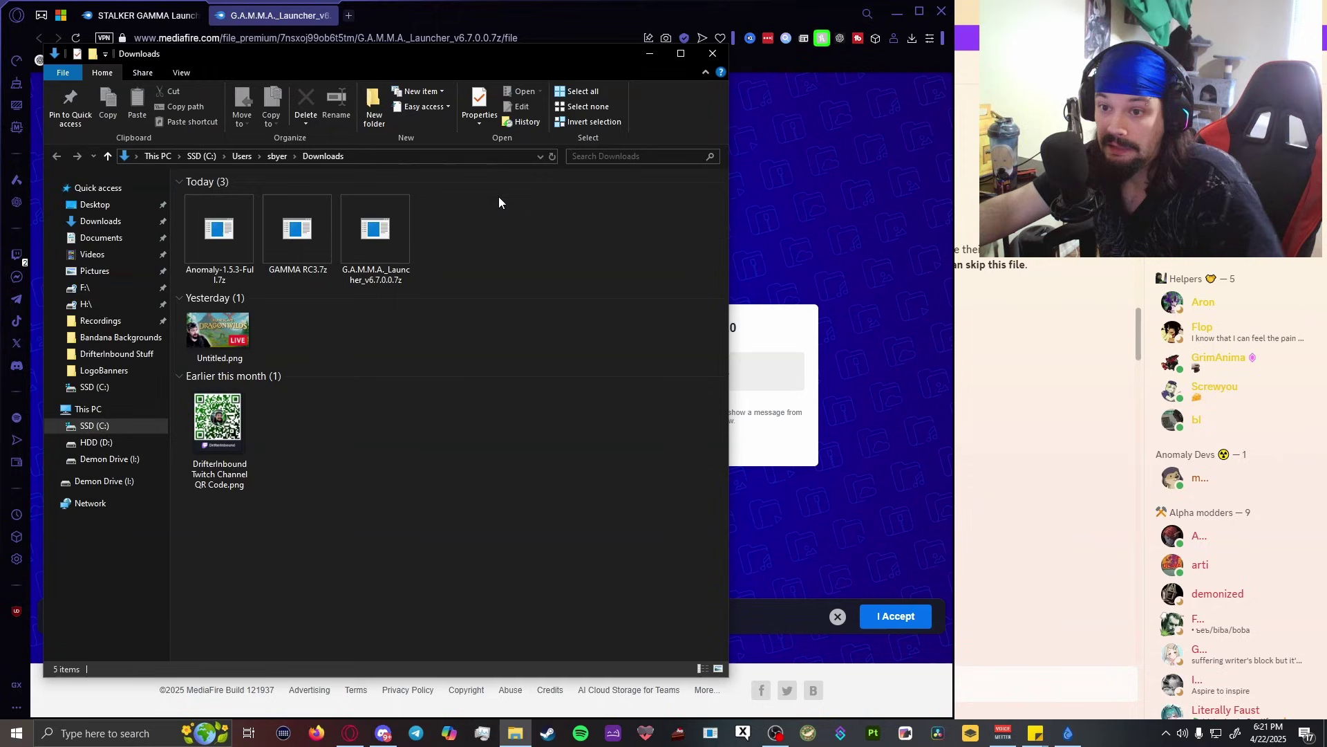
- Select the Anomaly, GAMMA RC3 and launcher archives in the Downloads folder and close the browser
left_click_drag(465, 232, 200, 234)
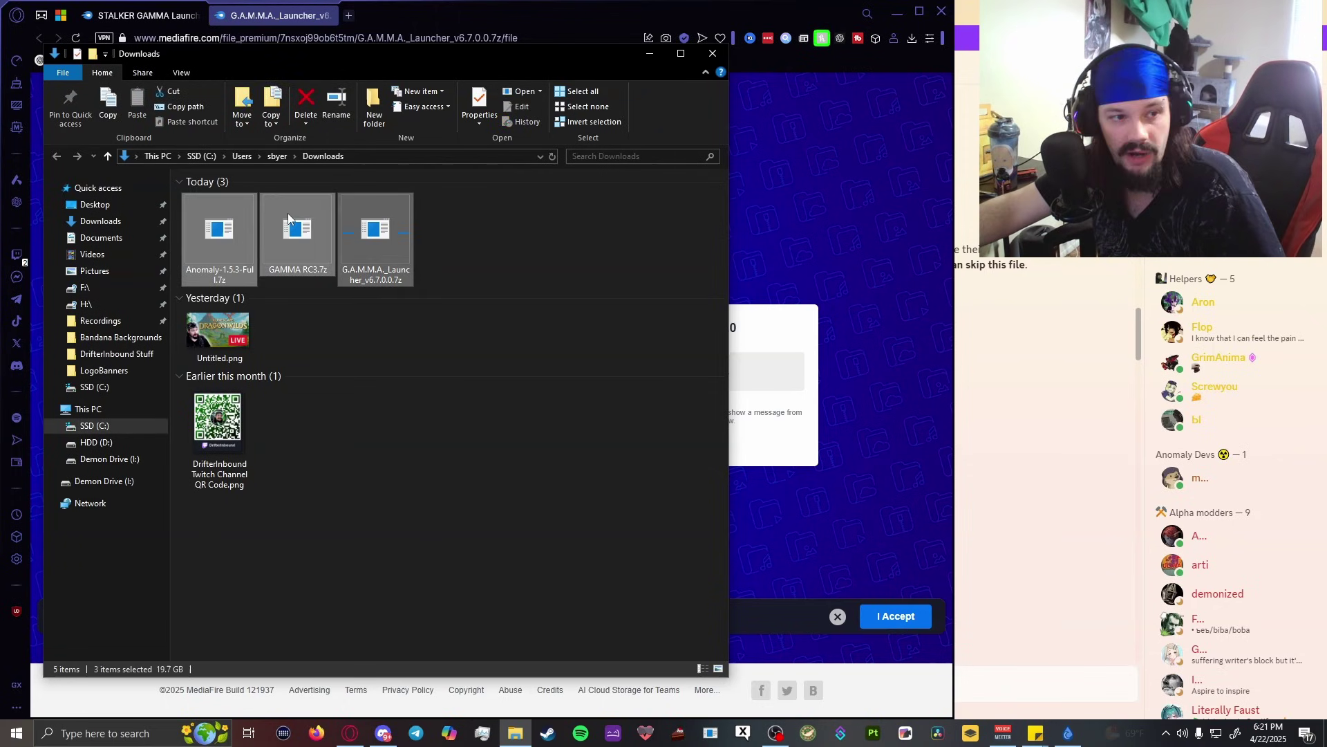
left_click(713, 53)
left_click(942, 13)
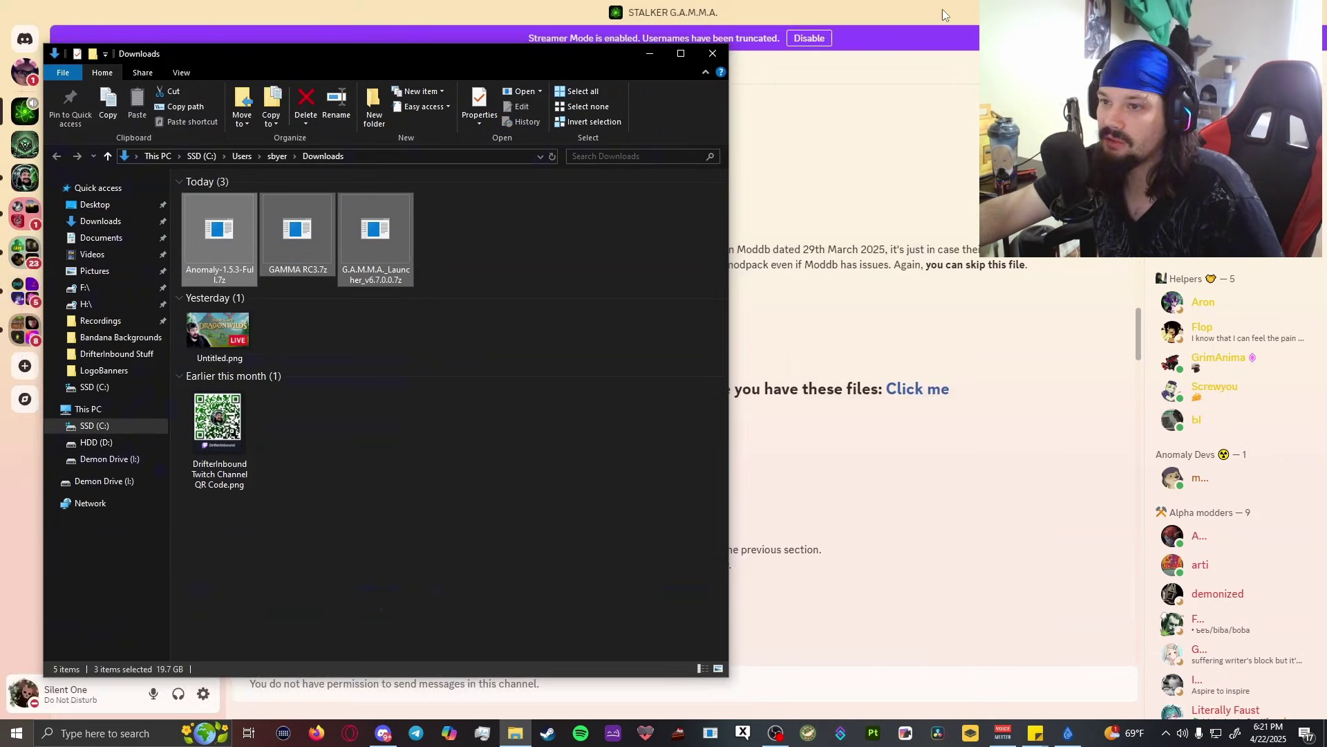
- Move the Downloads window aside and open the Anomaly-1.5.3-Full.7z torrent's download folder from Deluge
left_click_drag(446, 55, 950, 53)
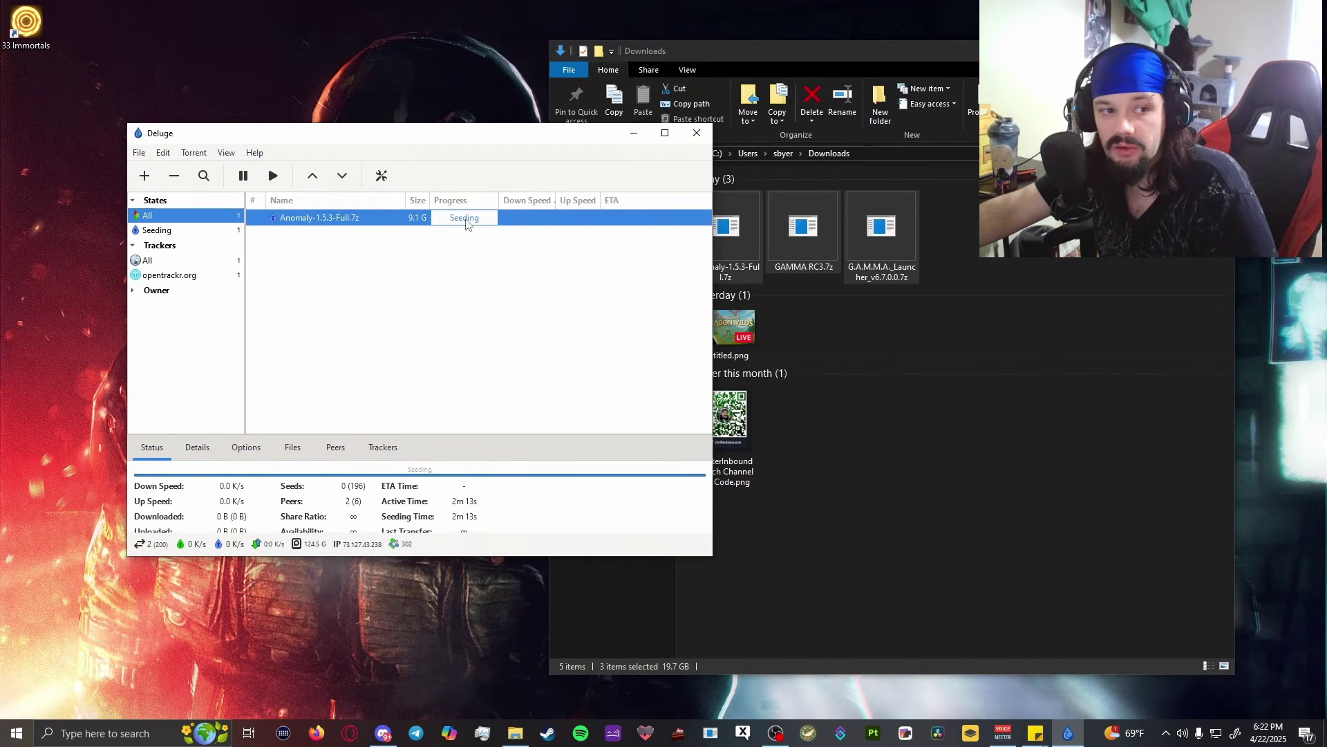
right_click(374, 217)
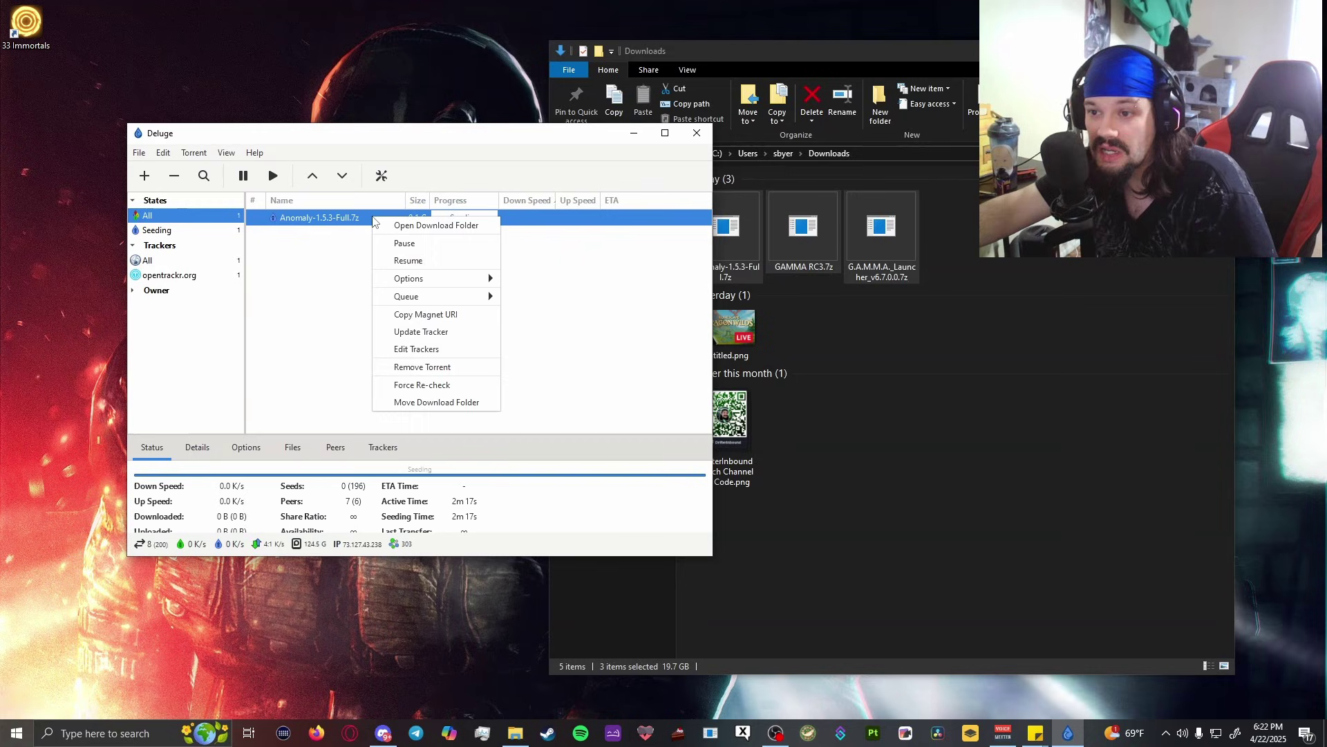
left_click(413, 225)
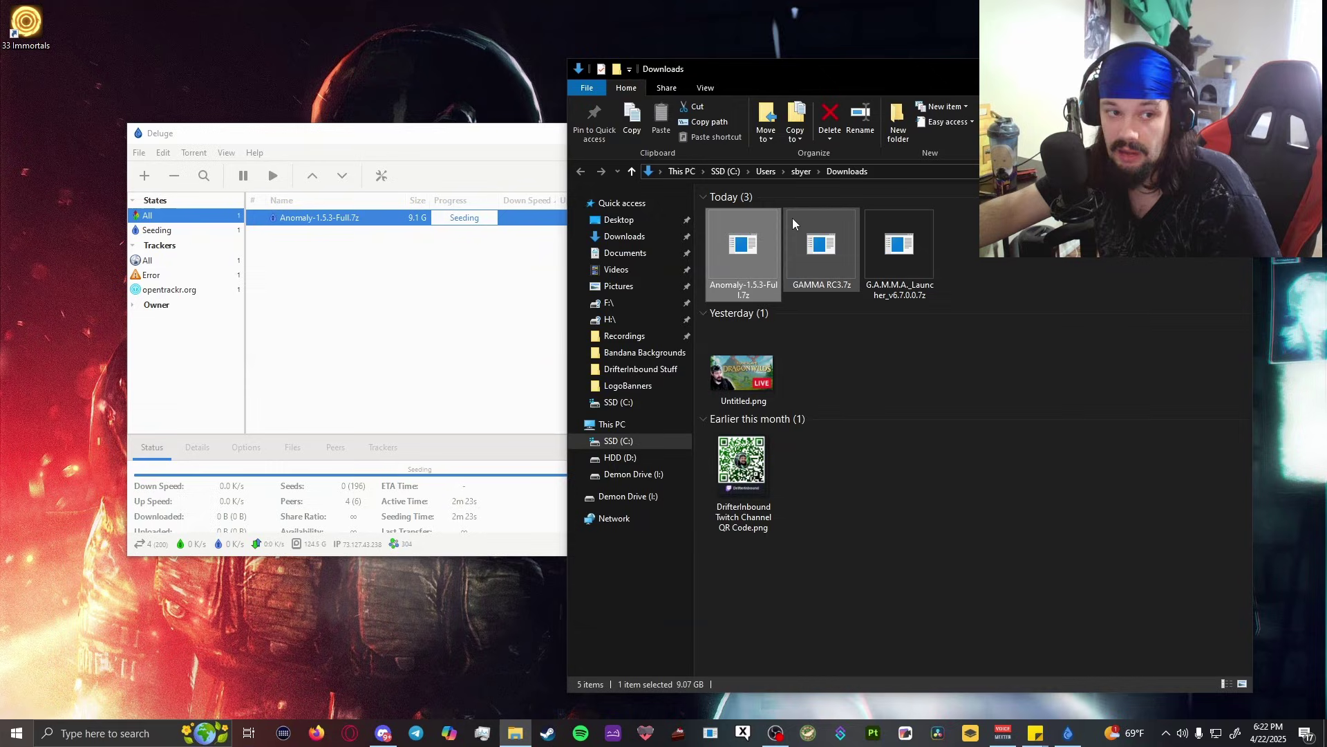
- Remove the Anomaly-1.5.3-Full.7z torrent from Deluge without including the downloaded files, and close Deluge
left_click(376, 222)
right_click(376, 222)
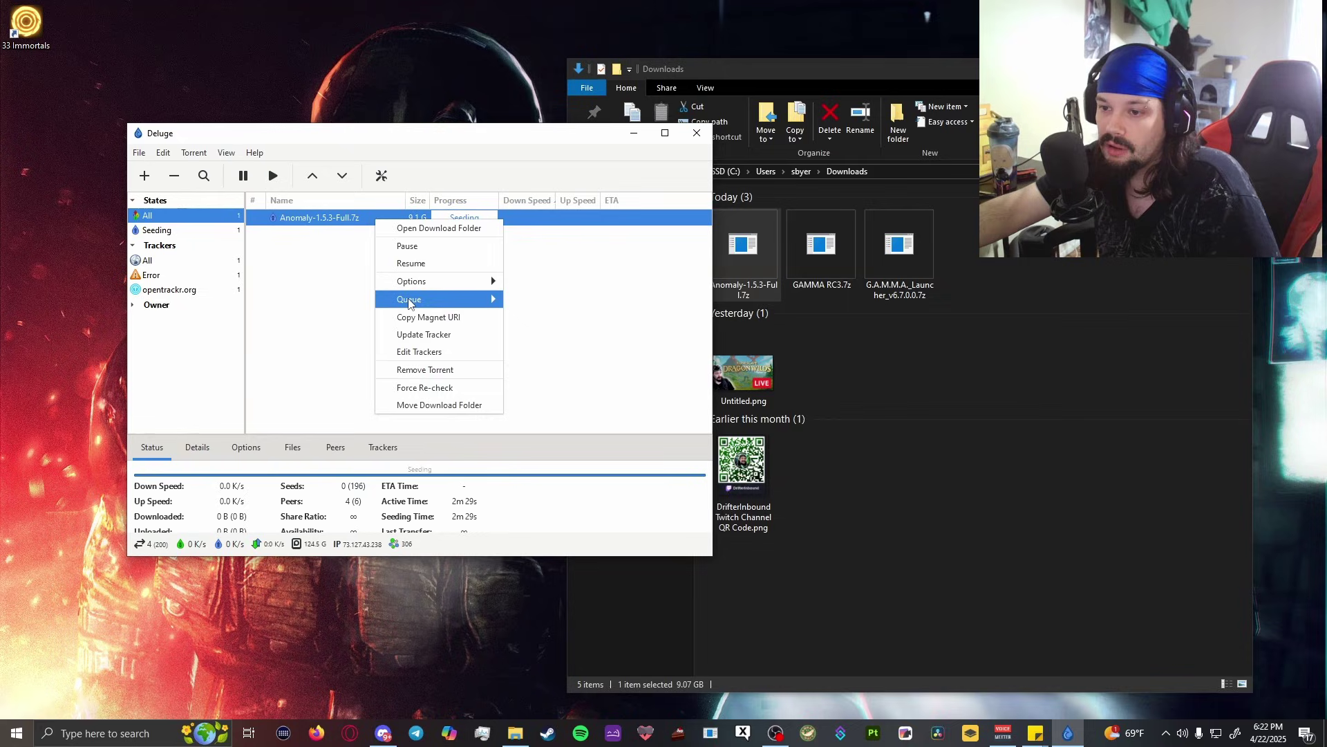
left_click(415, 370)
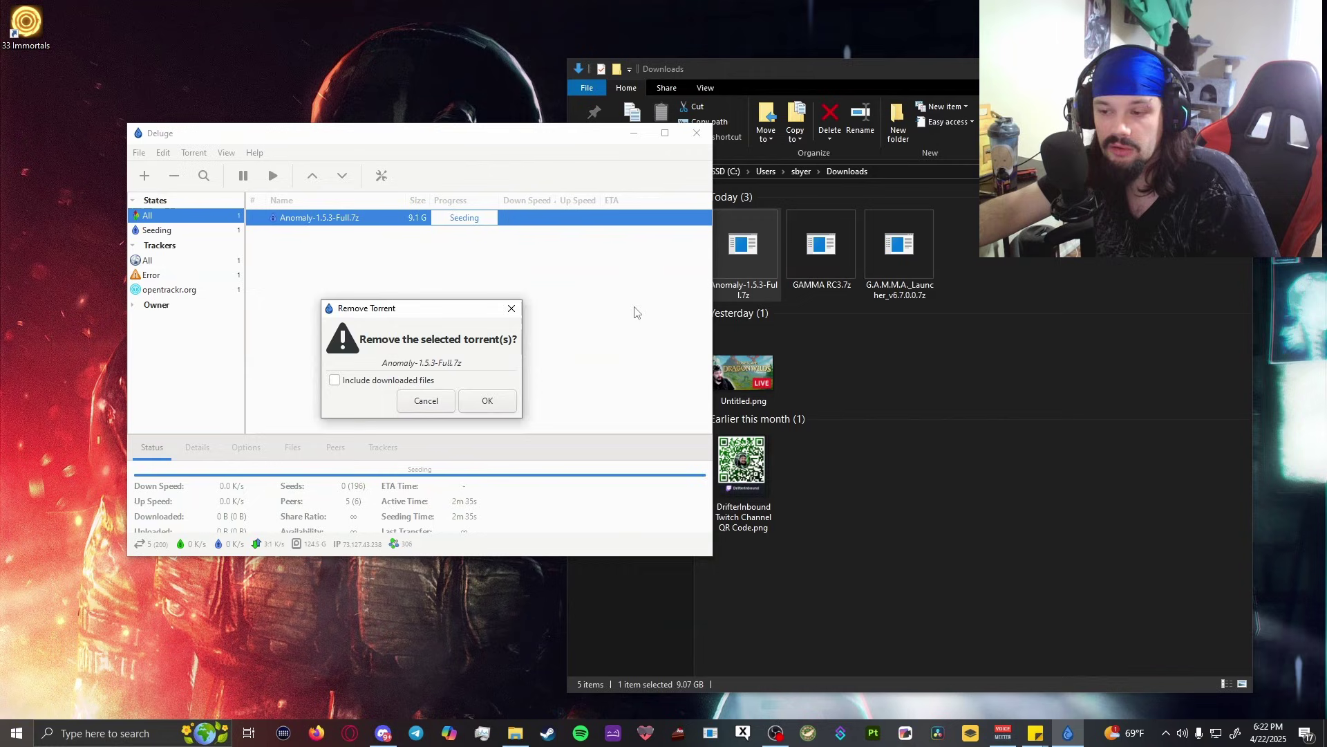
left_click(488, 403)
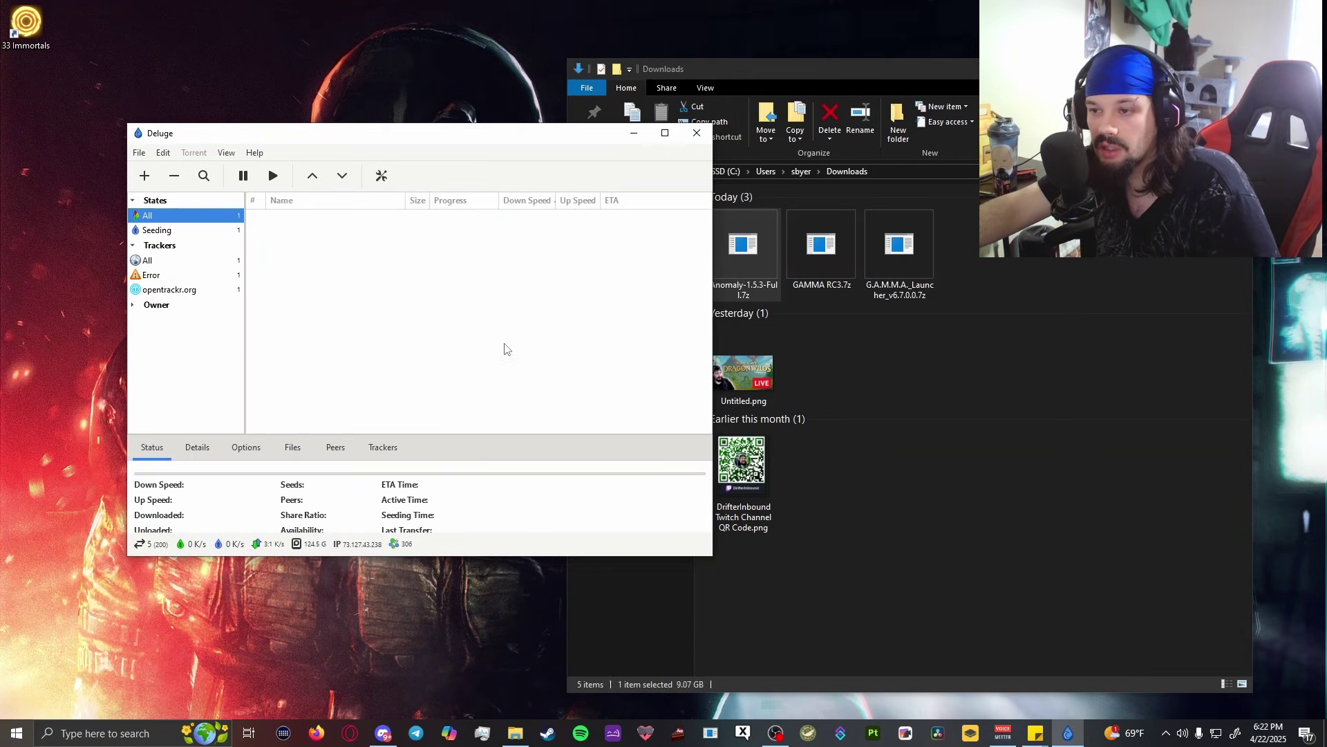
left_click(700, 136)
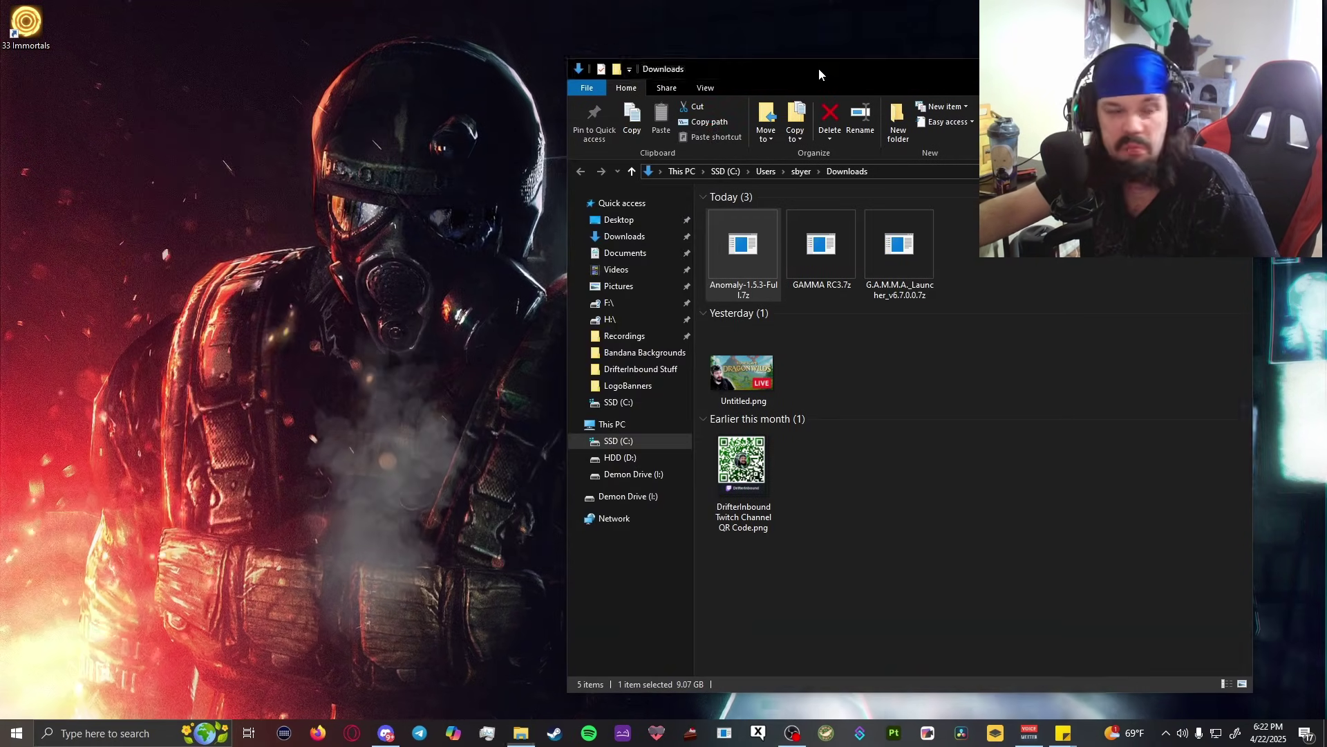
- Extract Anomaly-1.5.3-Full.7z from Downloads with 7-Zip into the C:\Anomaly folder
left_click_drag(820, 69, 529, 25)
left_click(691, 208)
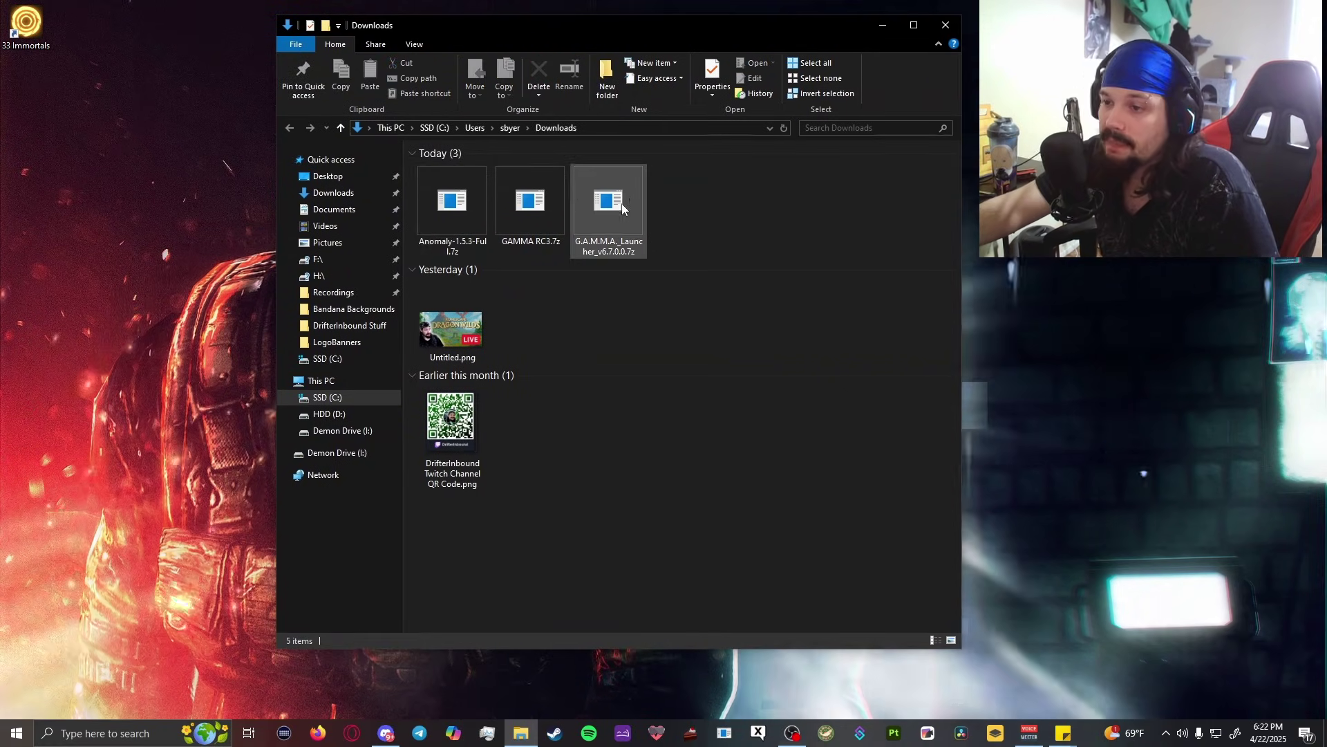
right_click(465, 203)
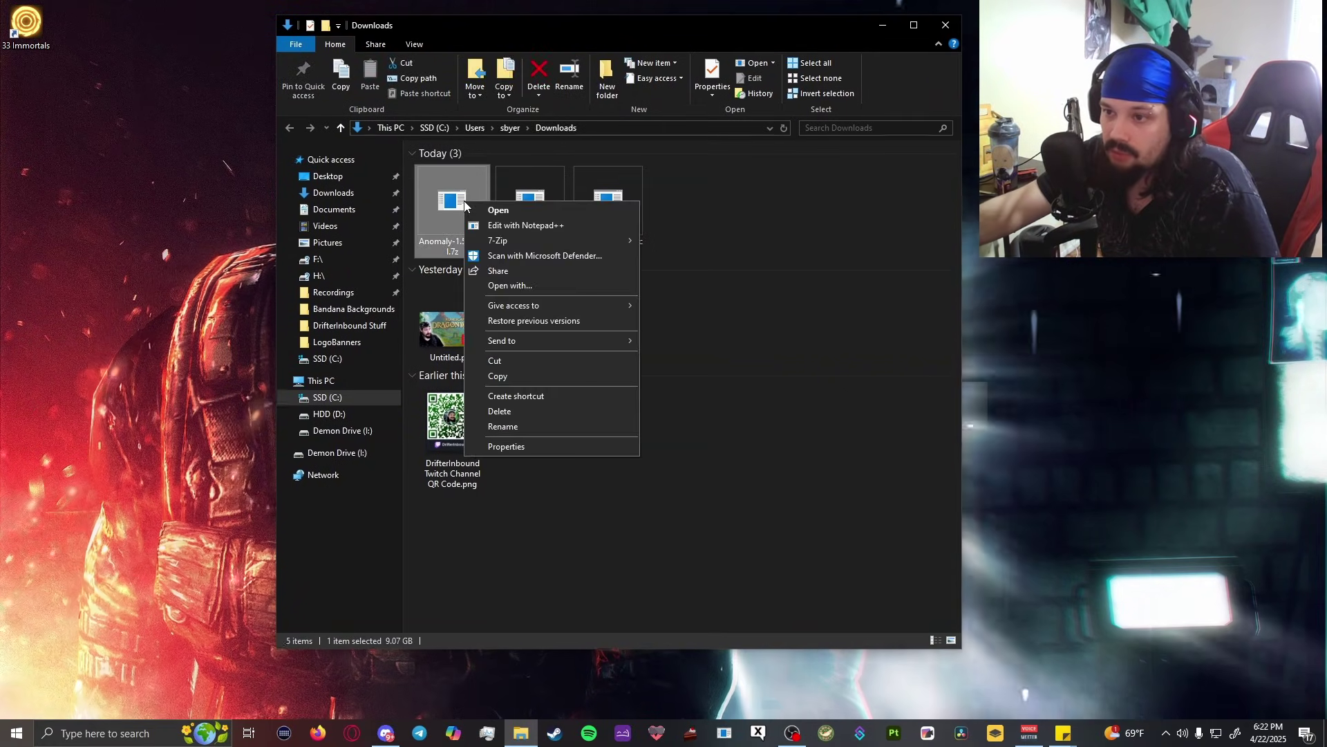
mouse_move(501, 241)
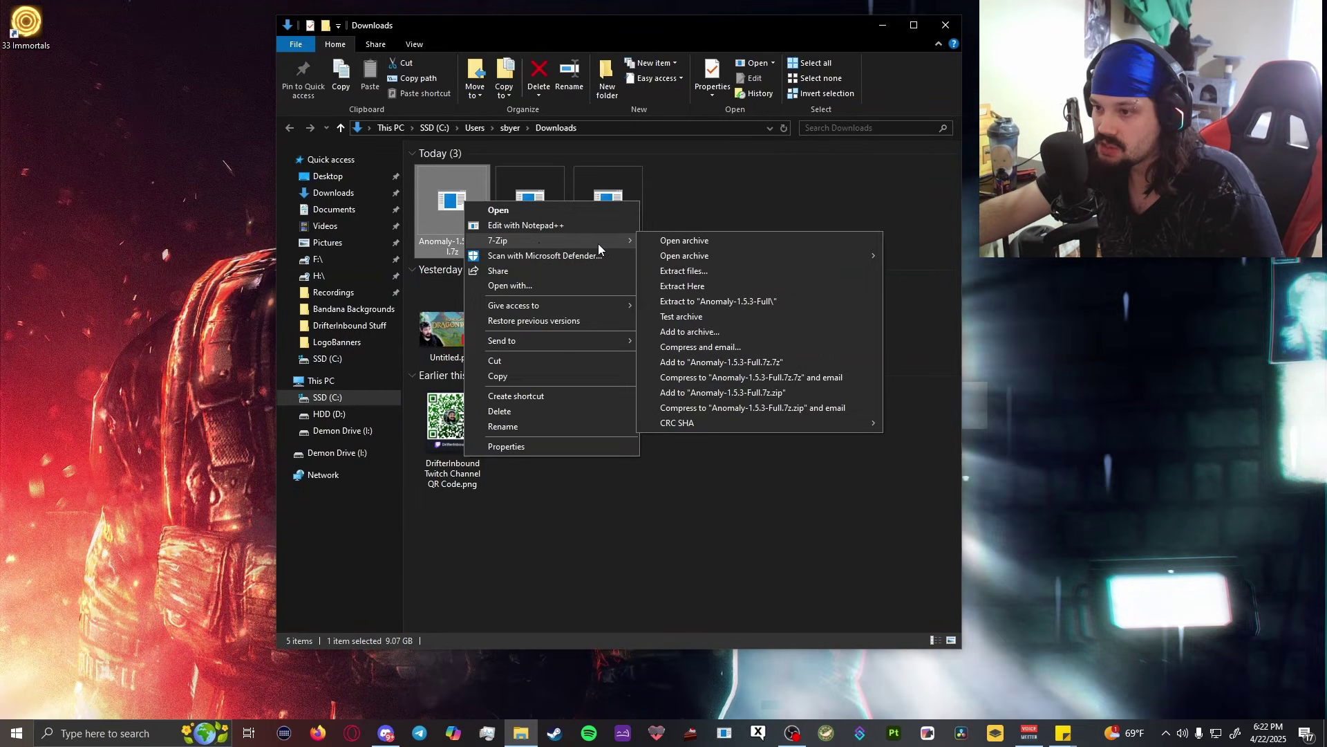
left_click(693, 271)
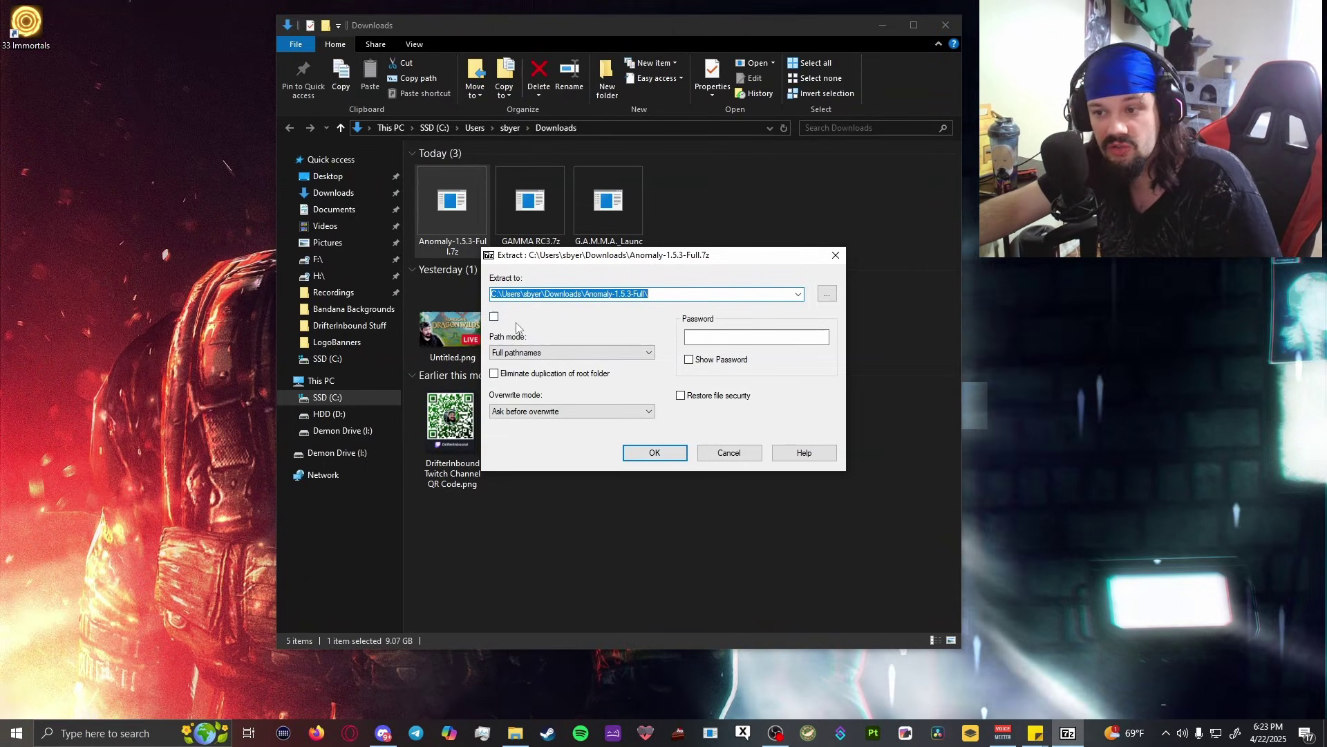
left_click(828, 299)
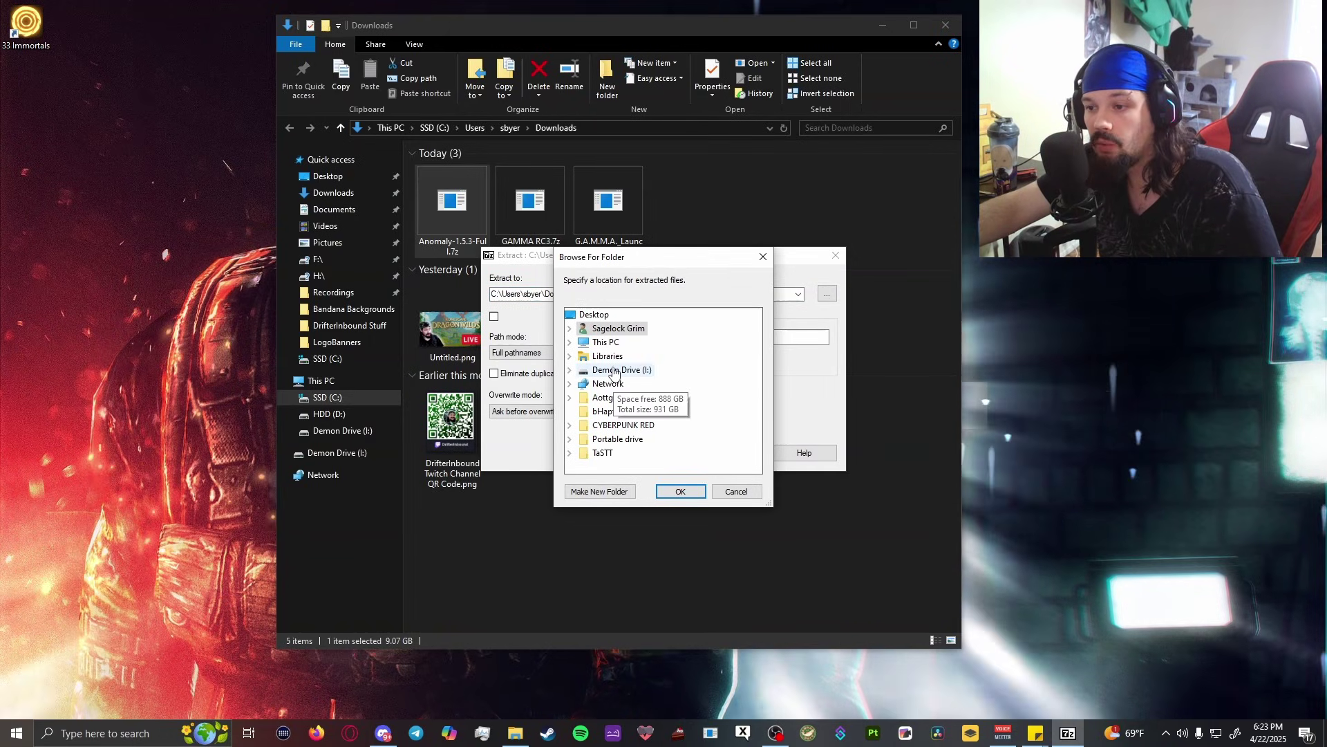
double_click(601, 343)
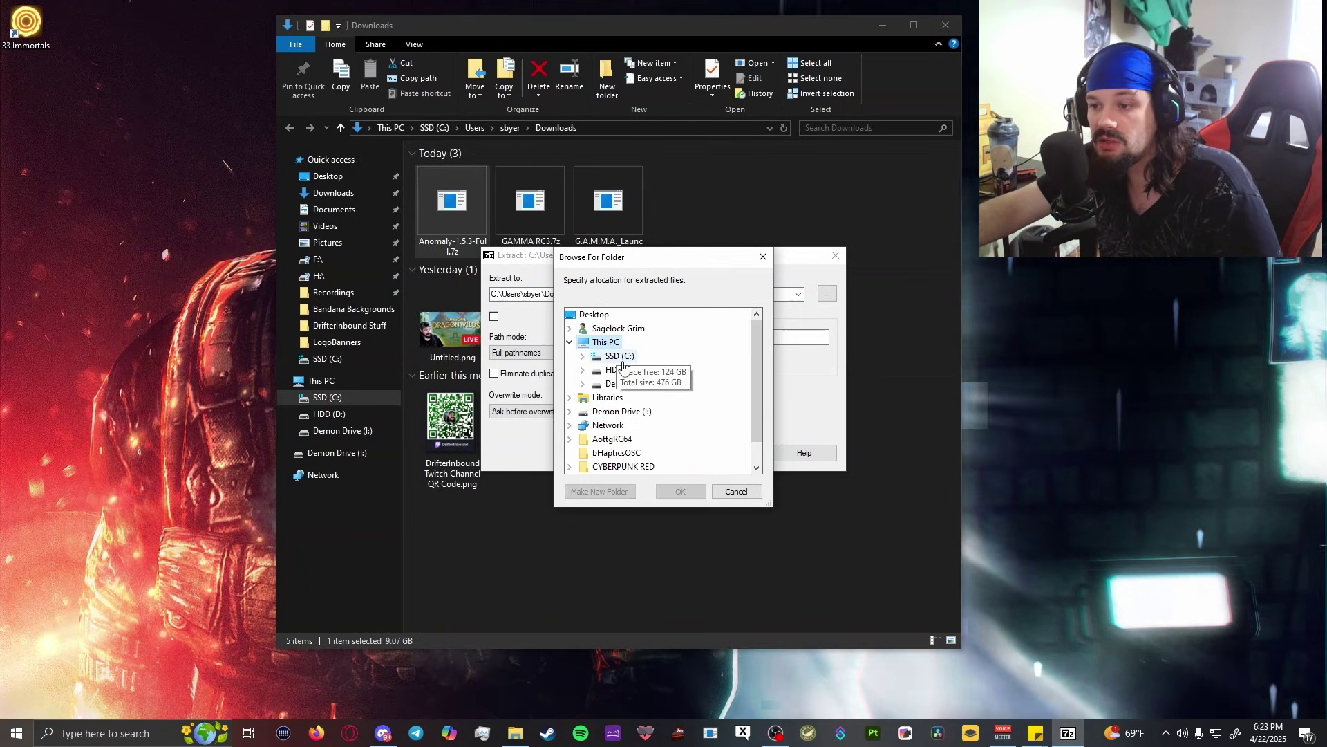
double_click(625, 357)
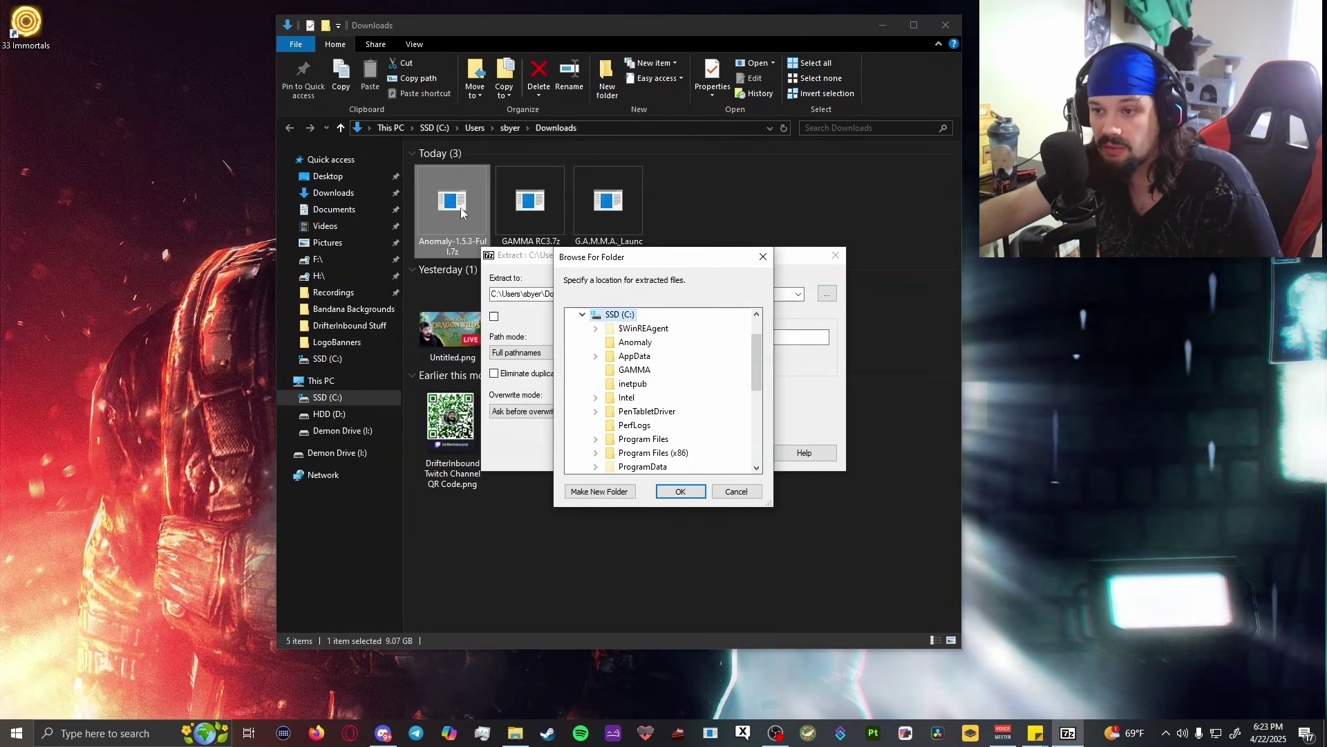
left_click(635, 343)
left_click(680, 491)
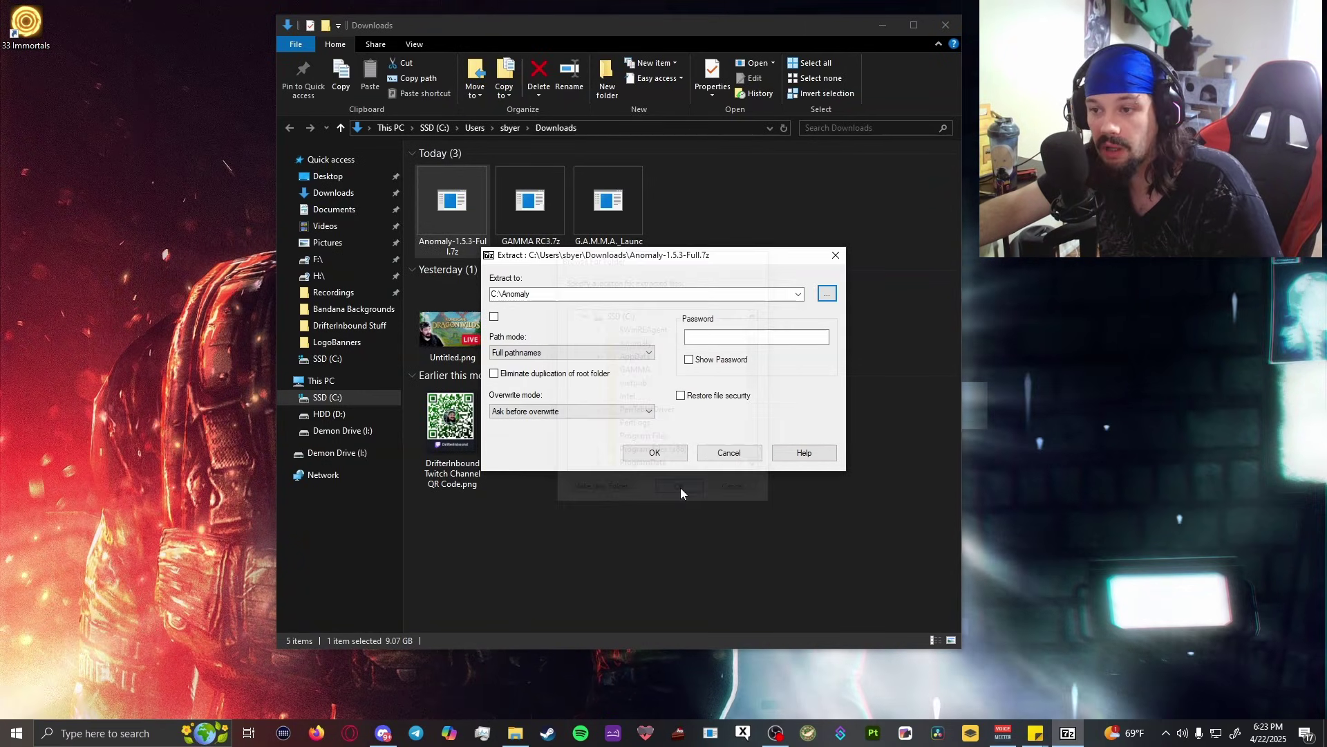
left_click(654, 452)
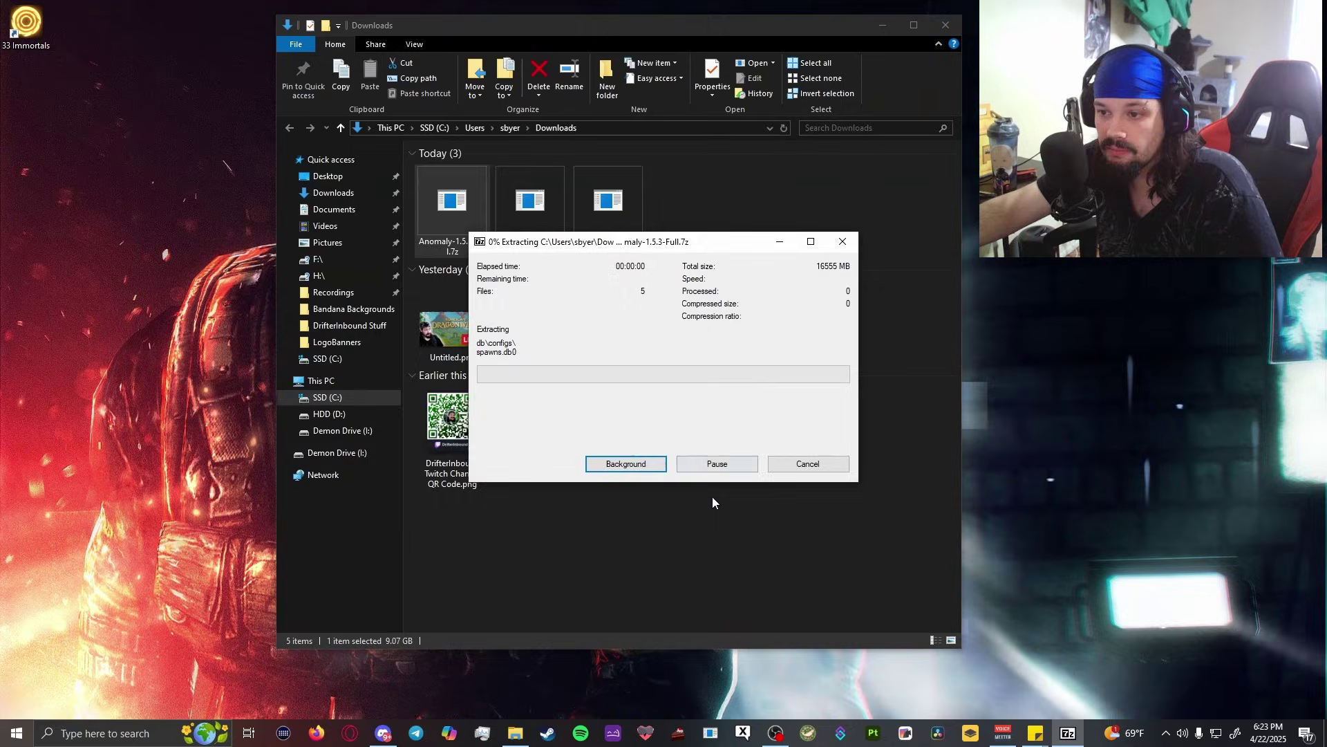
- Move the Anomaly extraction progress window and the Downloads window apart so the archives are accessible
left_click_drag(665, 250, 247, 292)
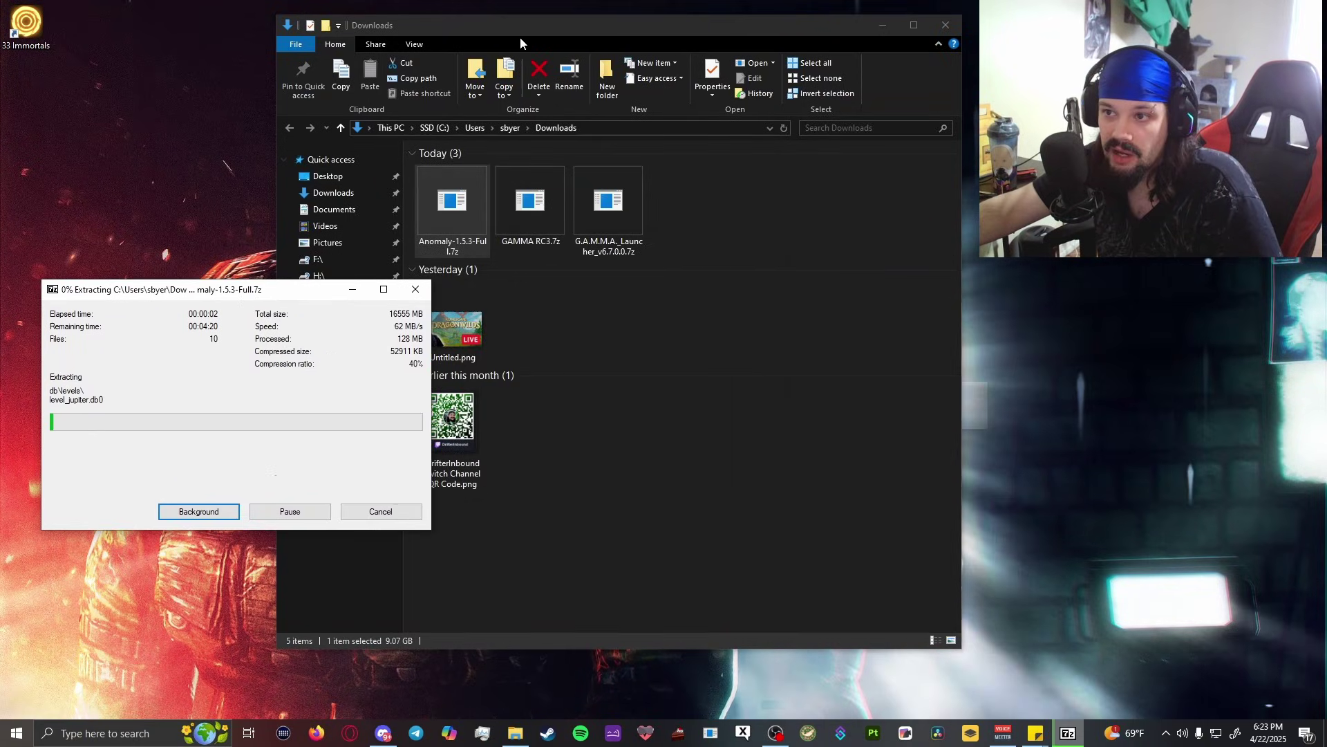
left_click(513, 27)
left_click_drag(512, 28, 680, 49)
- Extract GAMMA RC3.7z from Downloads with 7-Zip into C:\GAMMA and move its progress window aside
right_click(703, 222)
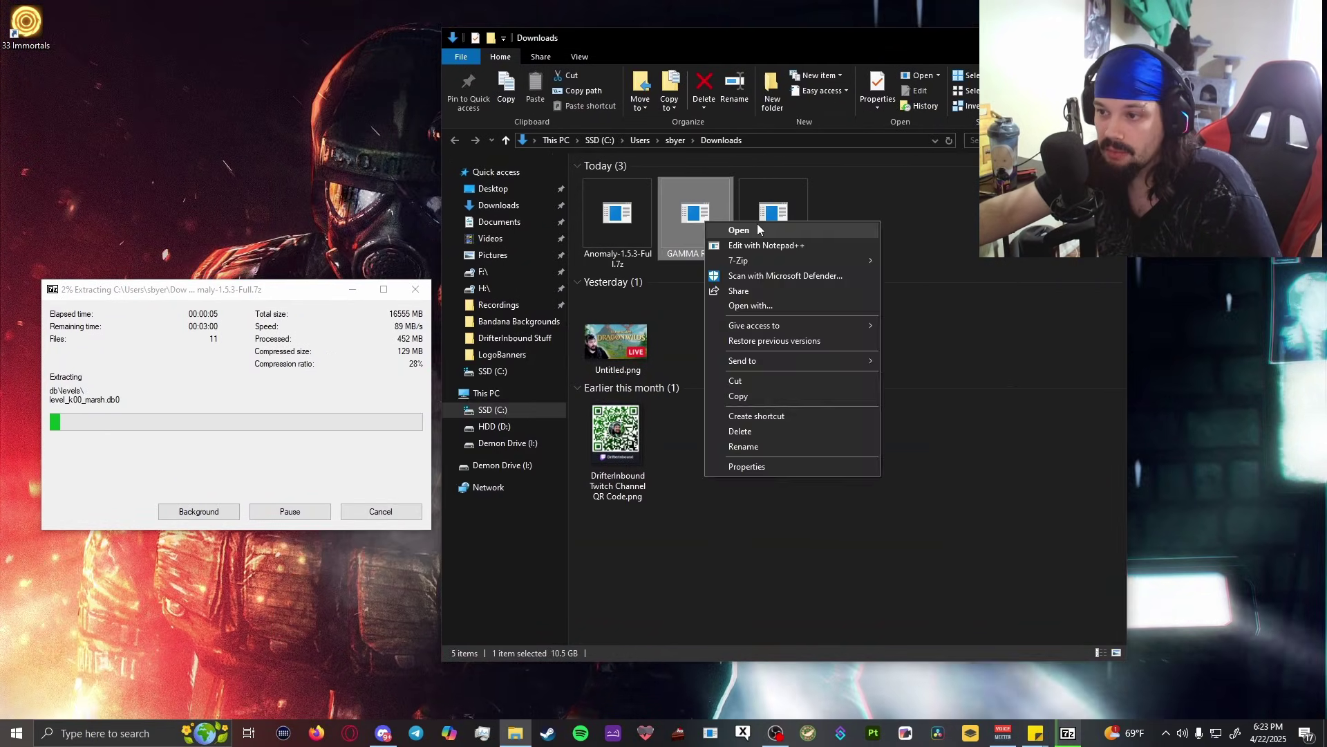
key("Escape")
right_click(684, 215)
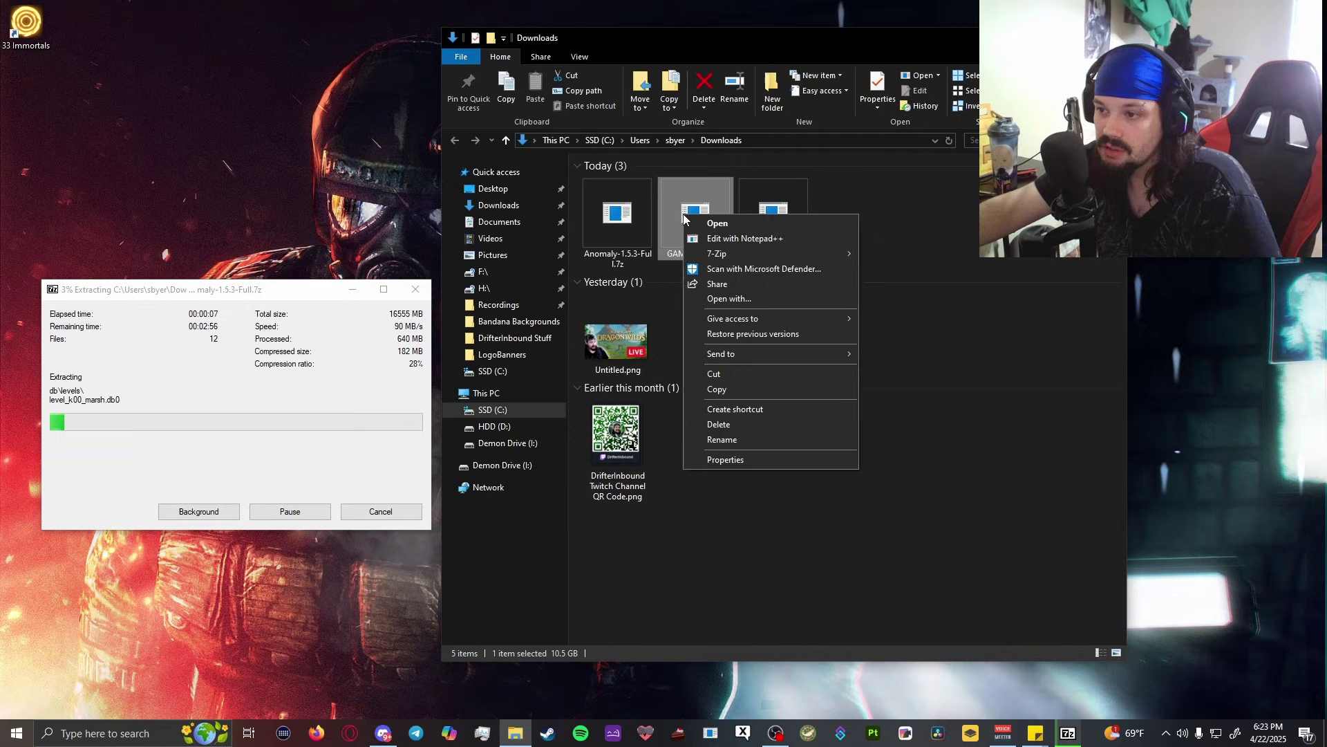
mouse_move(829, 253)
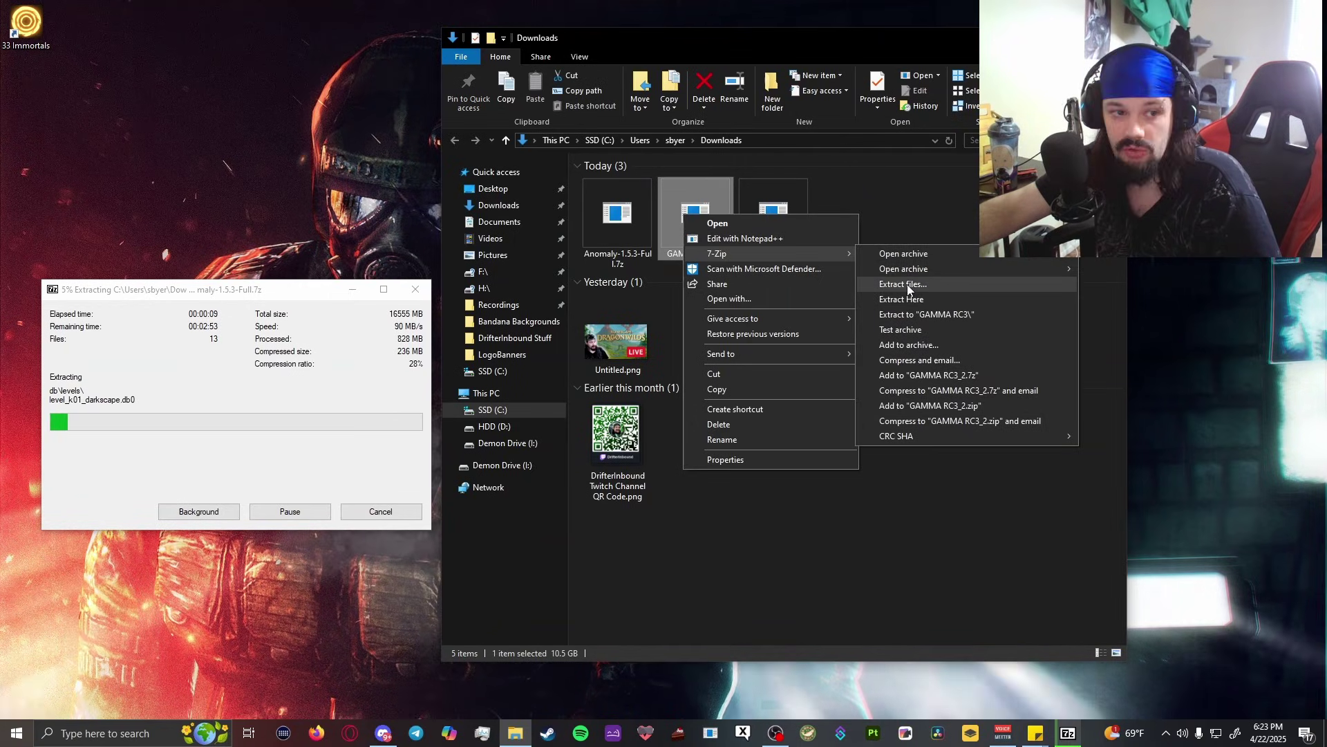
left_click(907, 284)
left_click(827, 293)
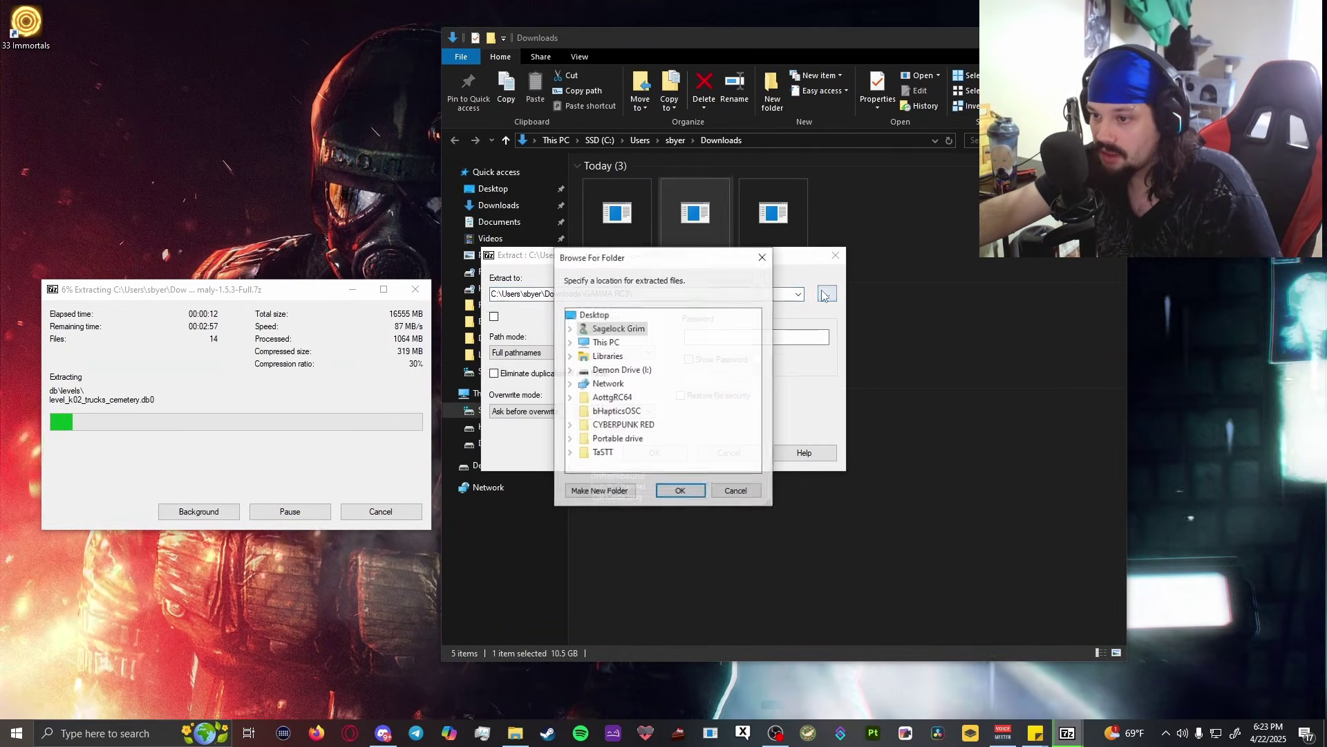
double_click(609, 343)
double_click(621, 356)
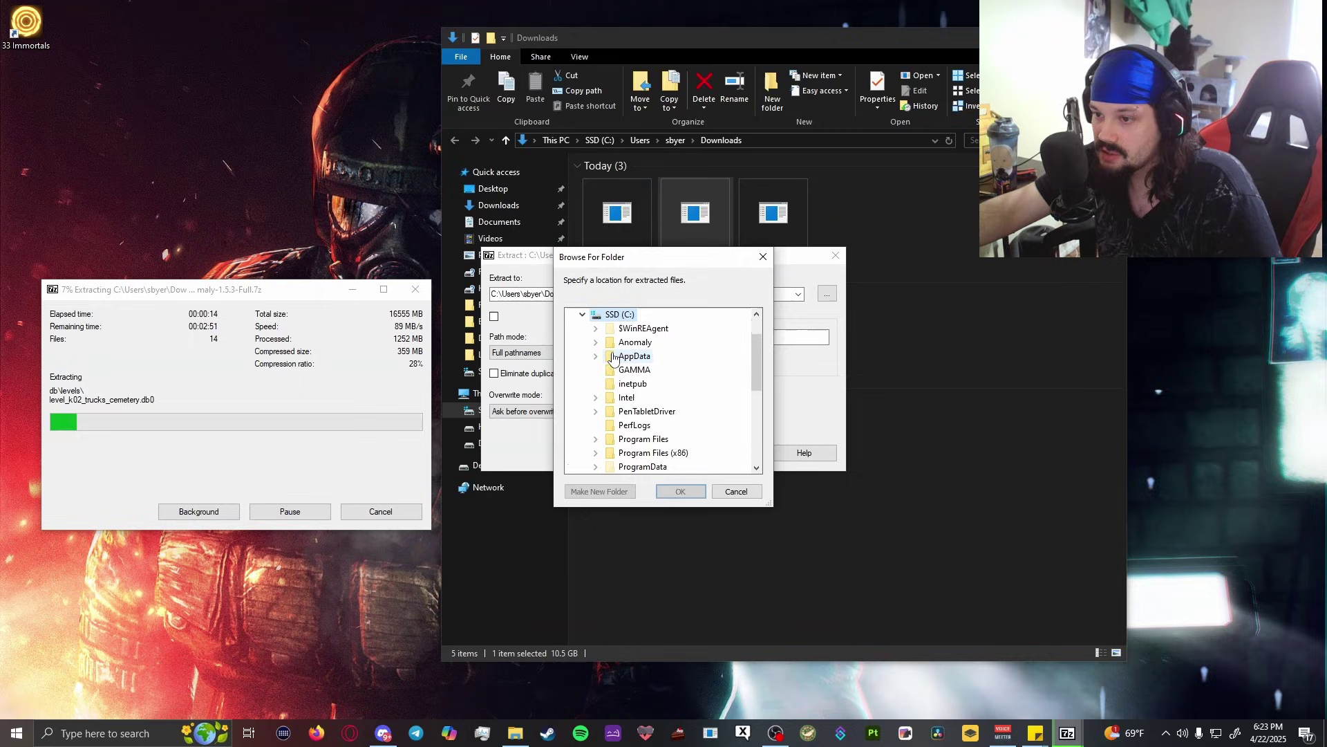
left_click(641, 371)
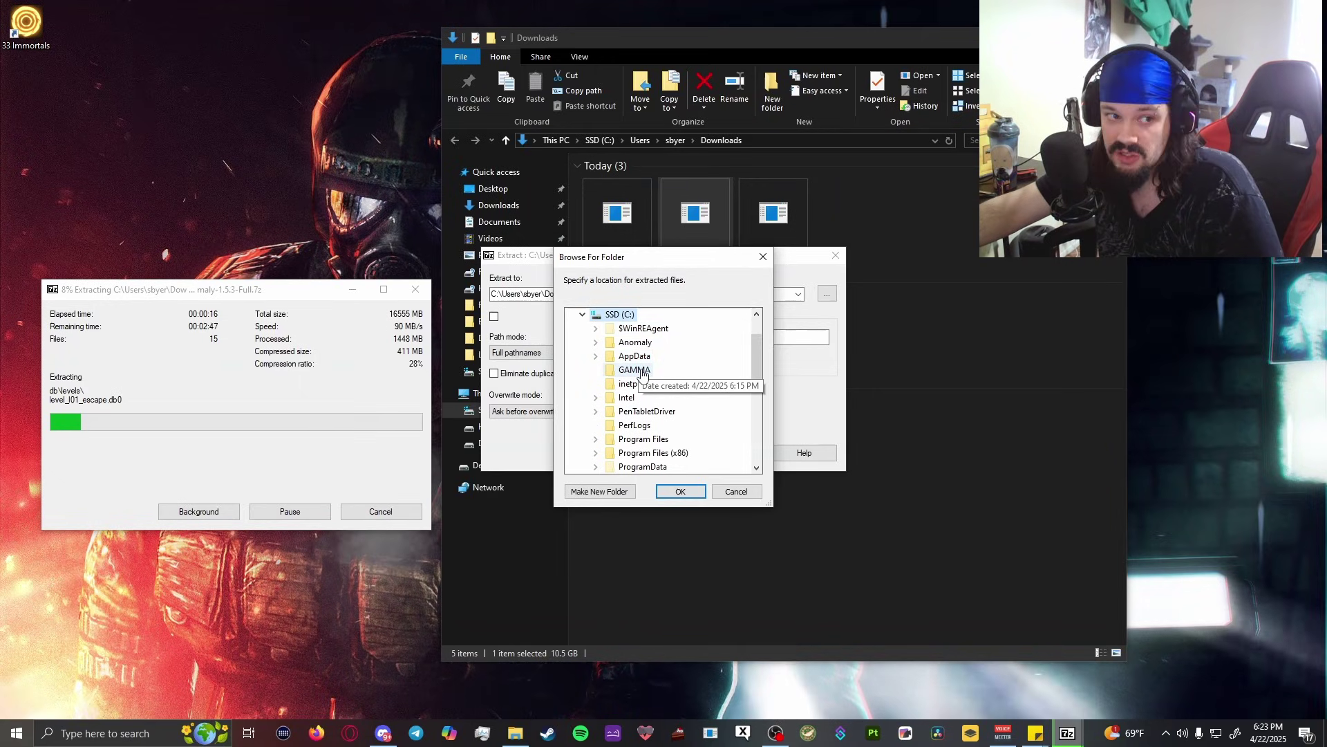
left_click(679, 492)
left_click(670, 455)
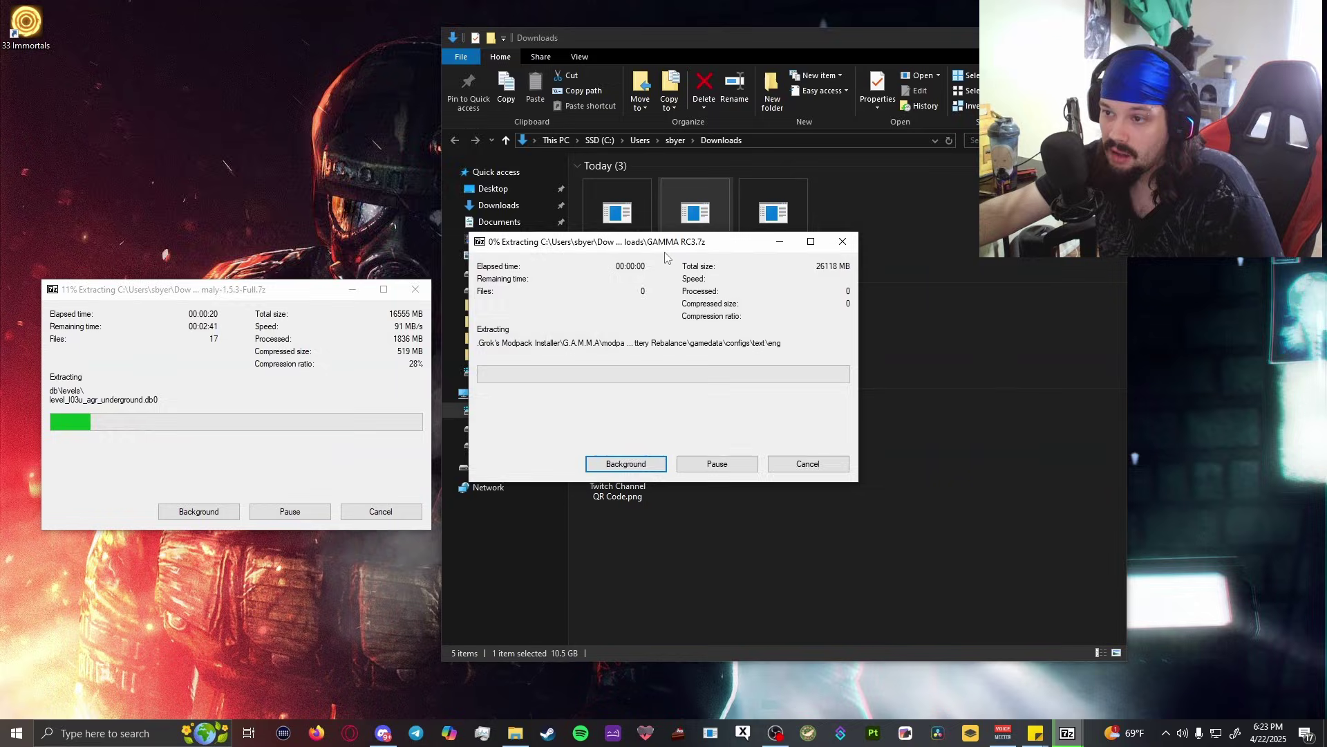
left_click_drag(668, 242, 240, 42)
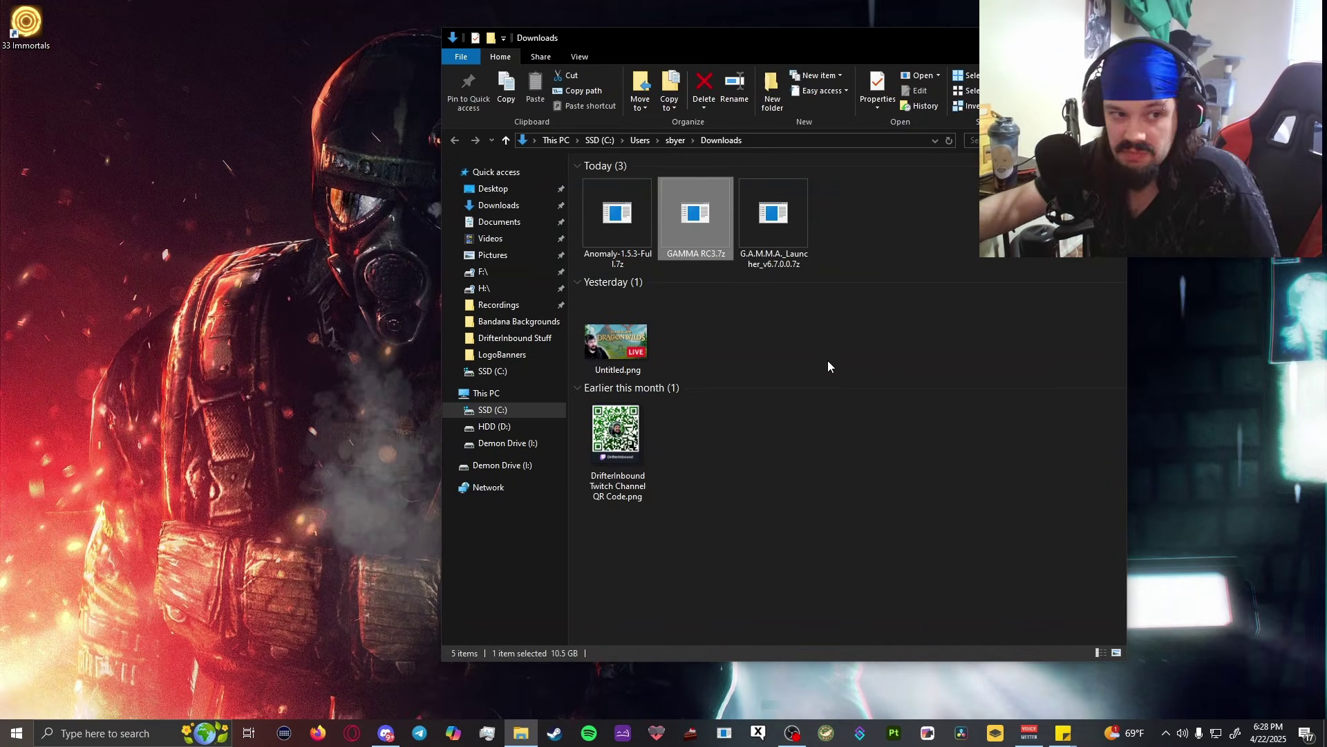
- Choose C:\GAMMA\.Grok's Modpack Installer as the 7-Zip extraction destination for G.A.M.M.A._Launcher_v6.7.0.0.7z from Downloads
left_click(902, 242)
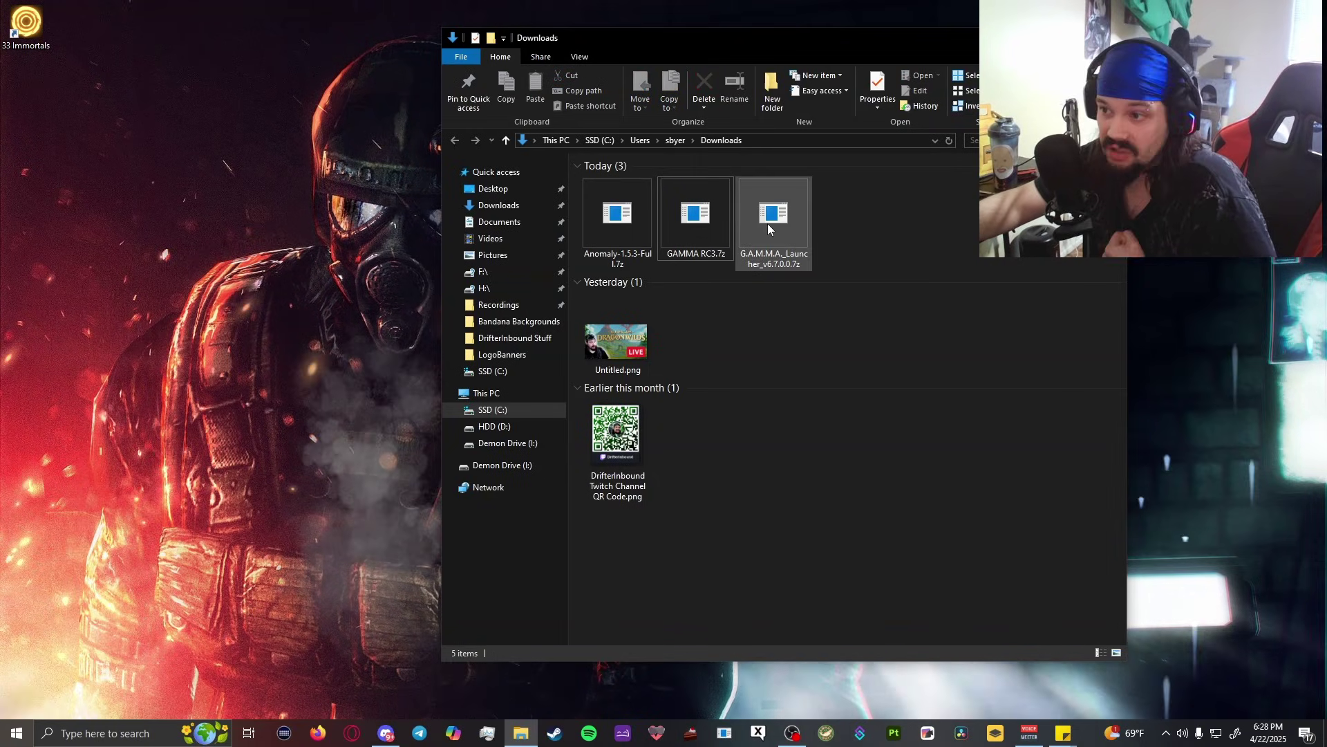
left_click(792, 221)
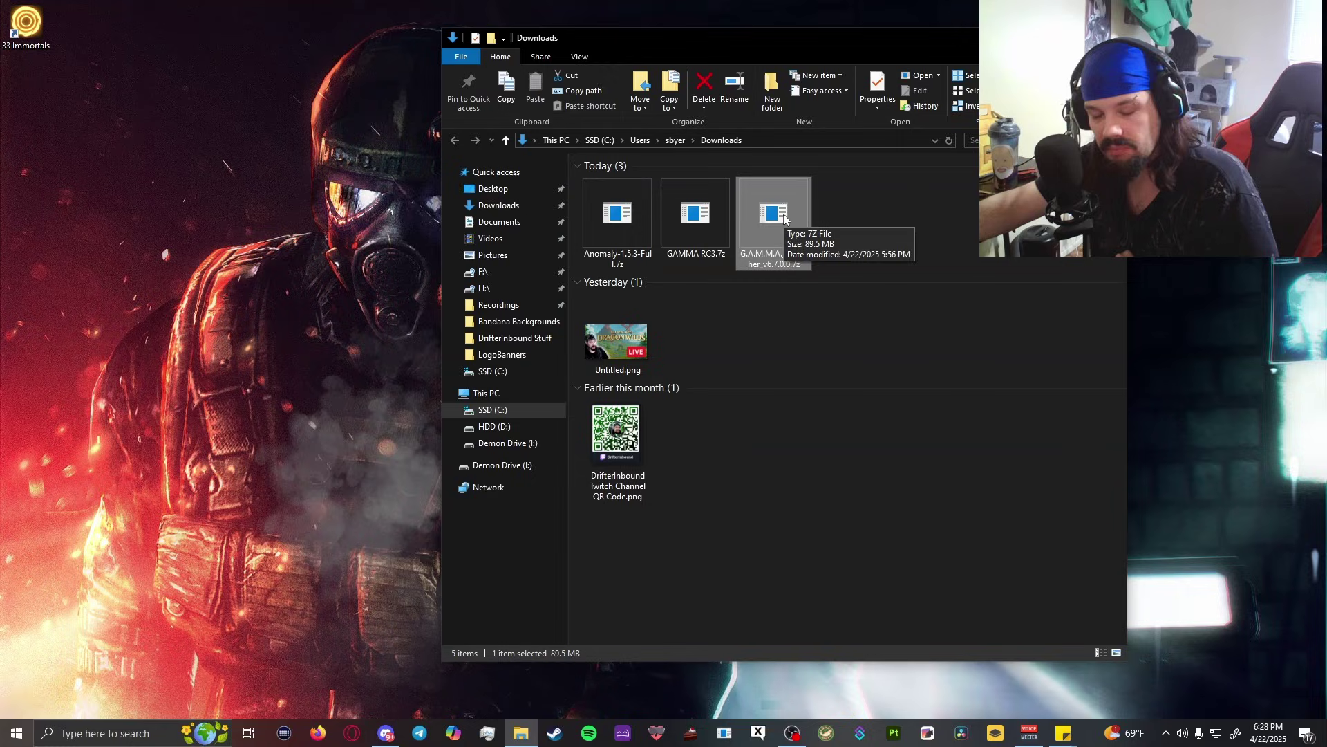
right_click(785, 220)
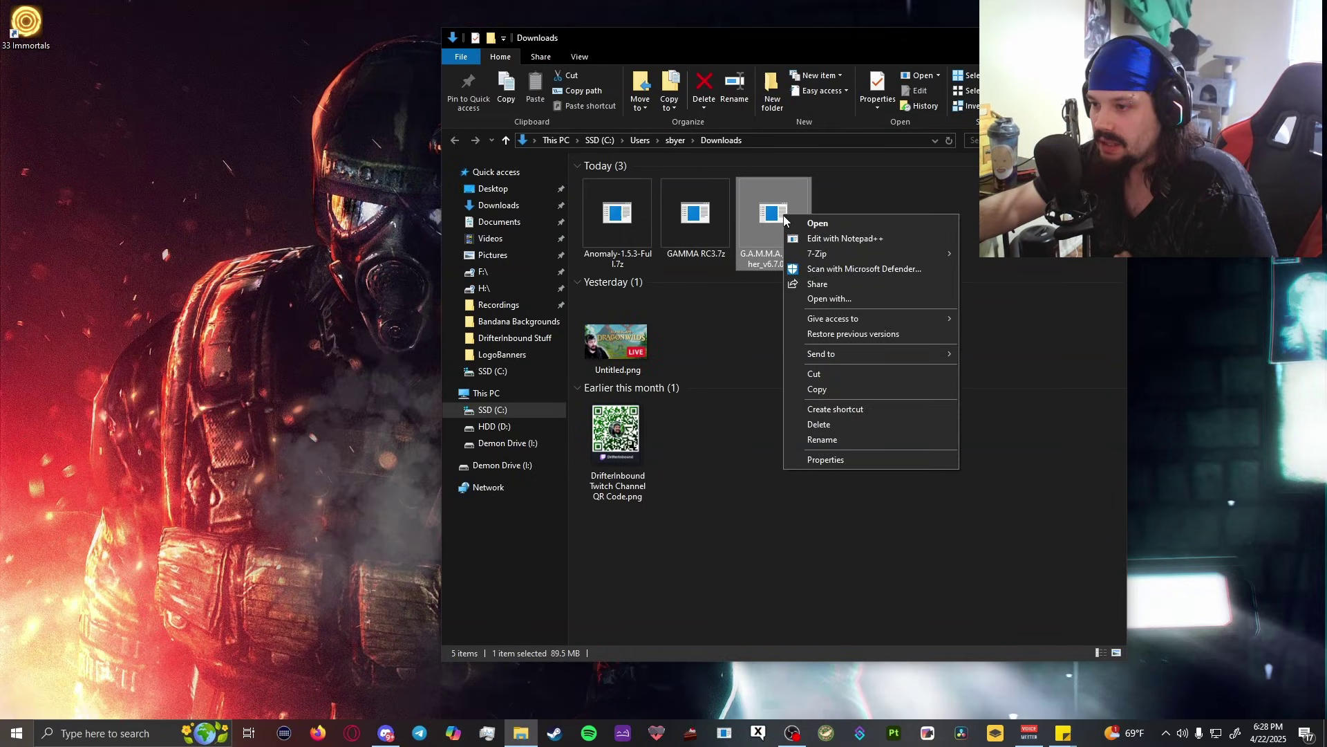
left_click(799, 209)
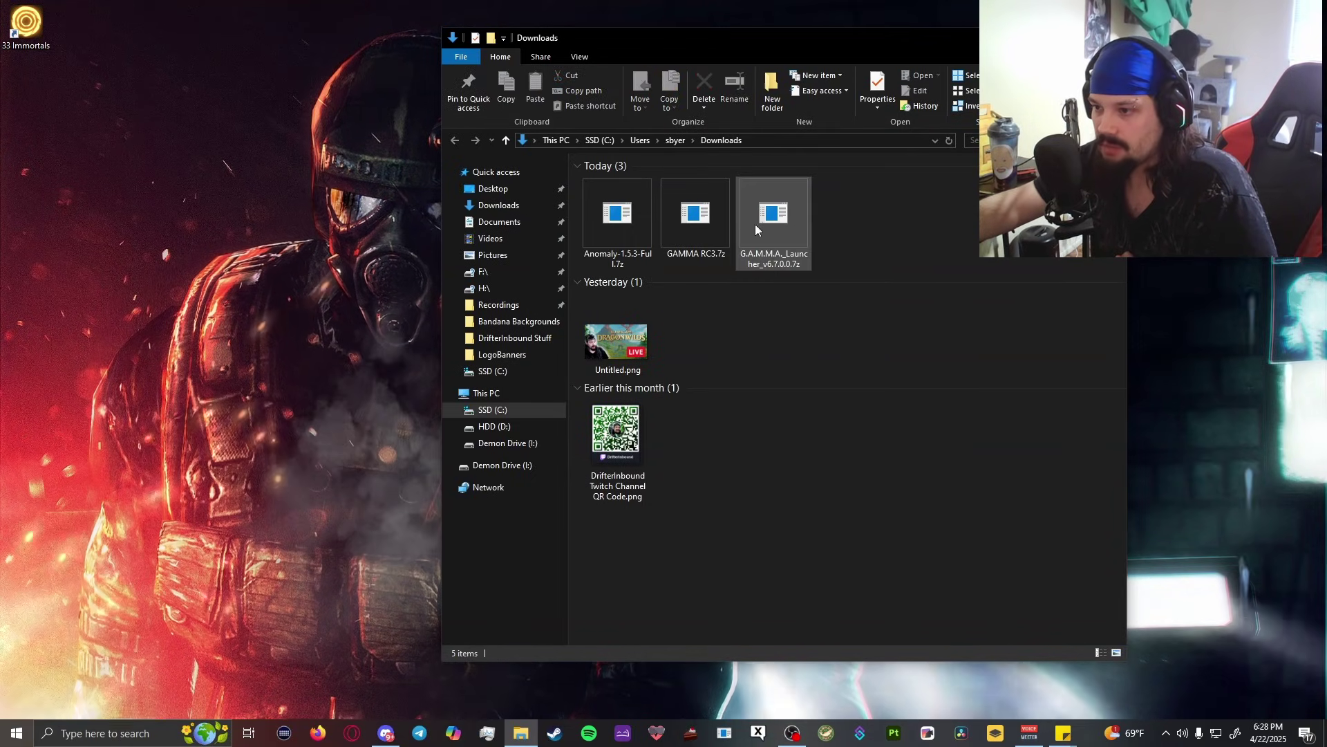
right_click(768, 220)
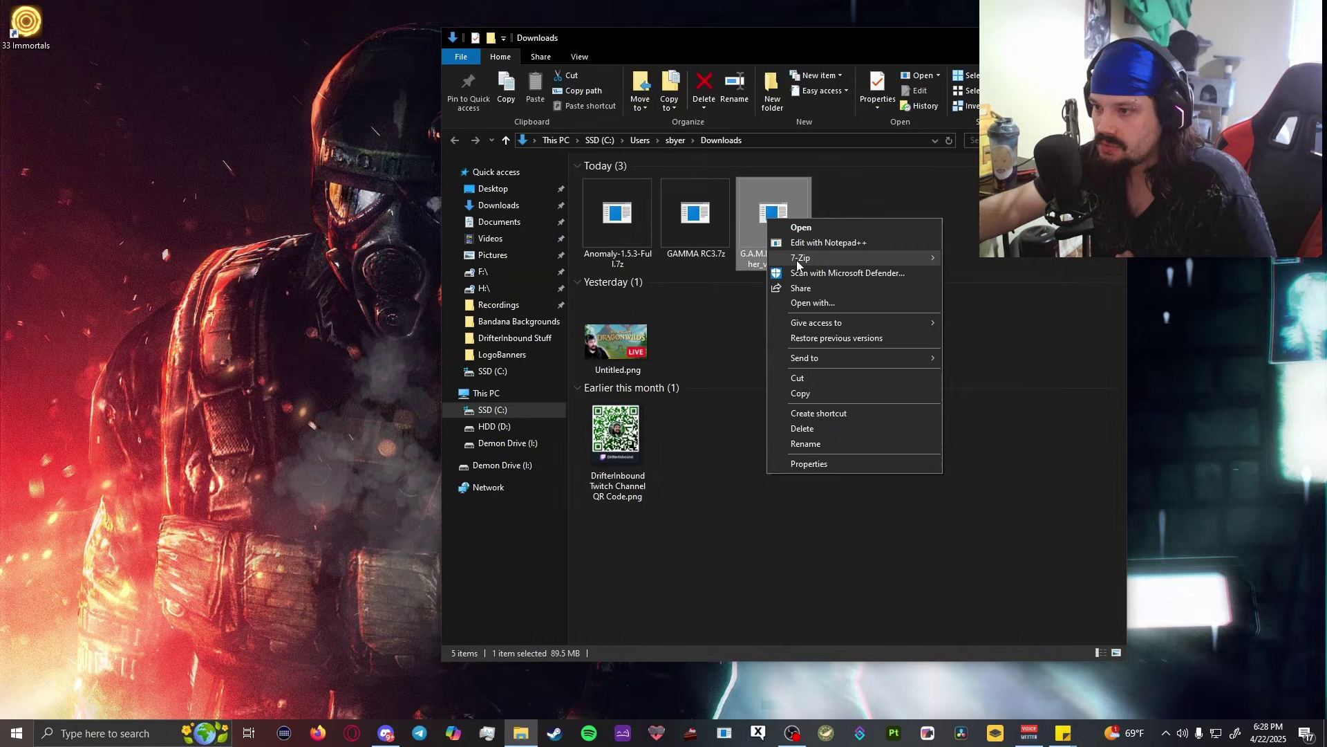
mouse_move(876, 256)
left_click(985, 289)
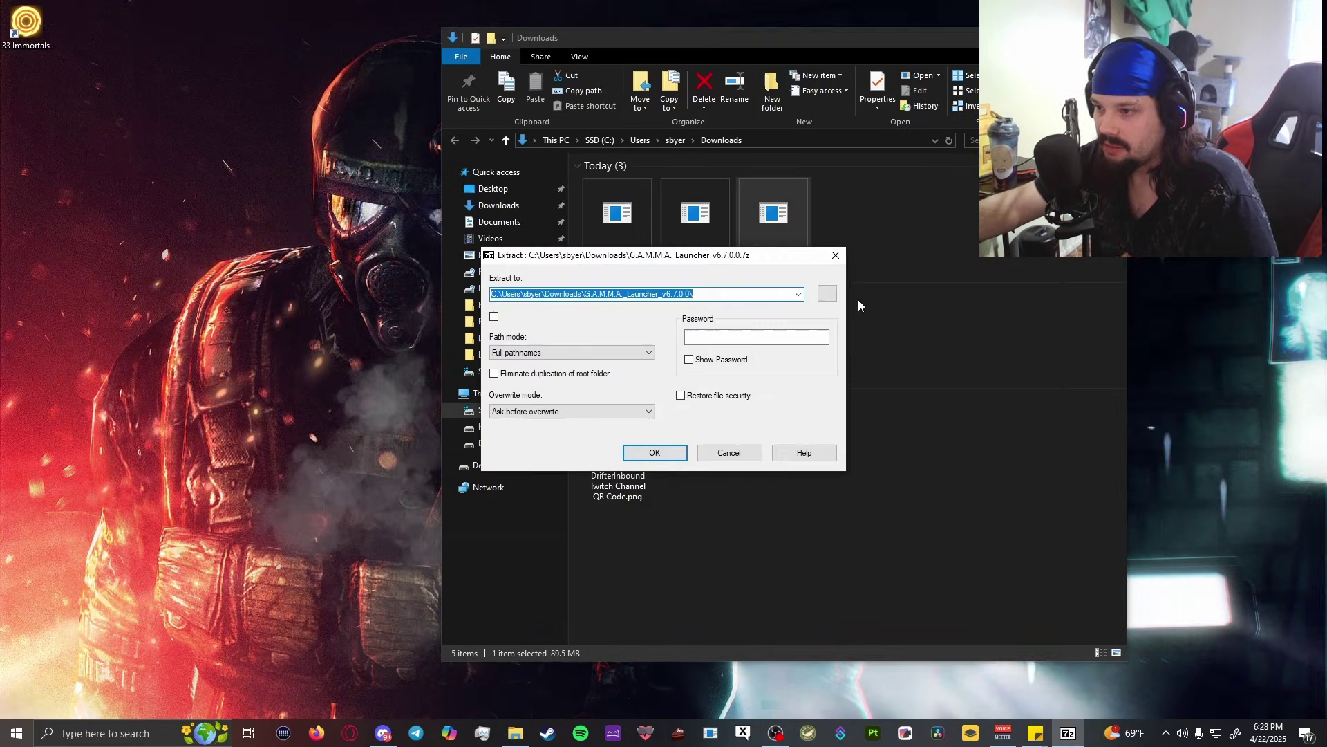
left_click(826, 293)
double_click(608, 343)
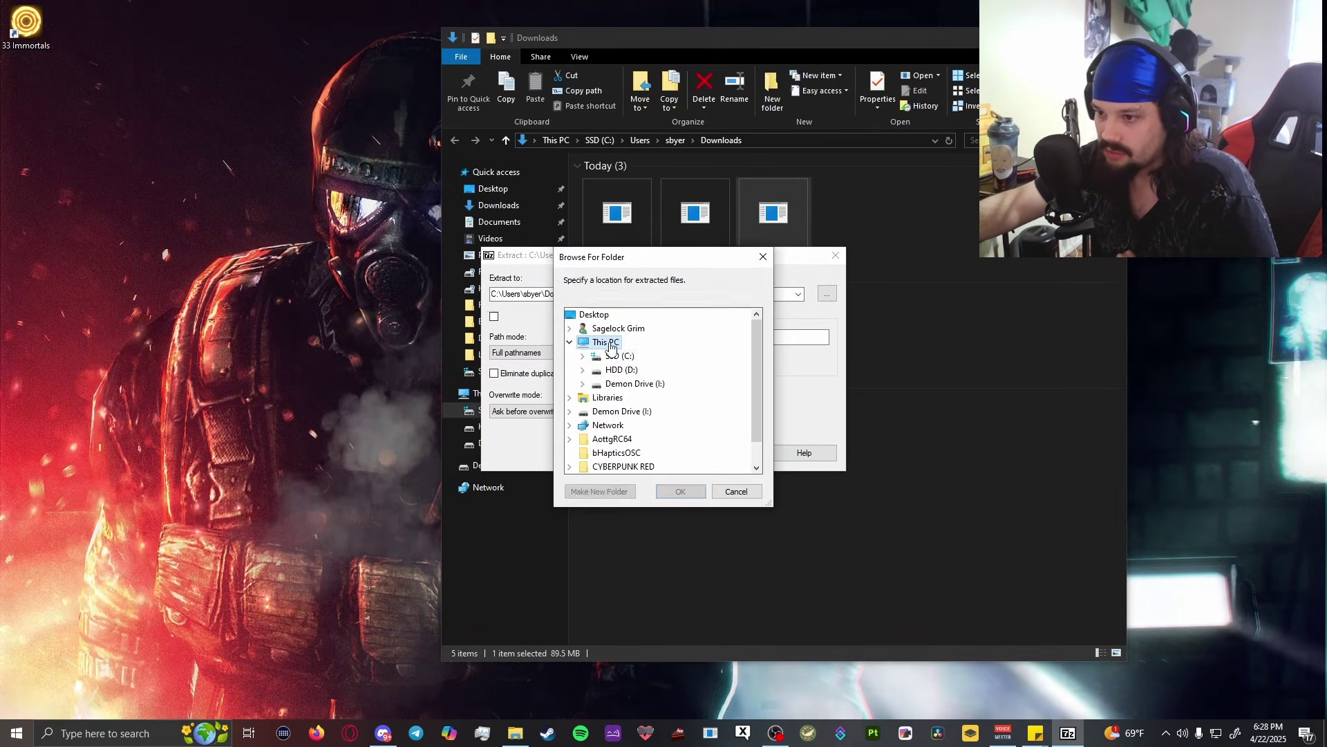
double_click(617, 356)
double_click(635, 370)
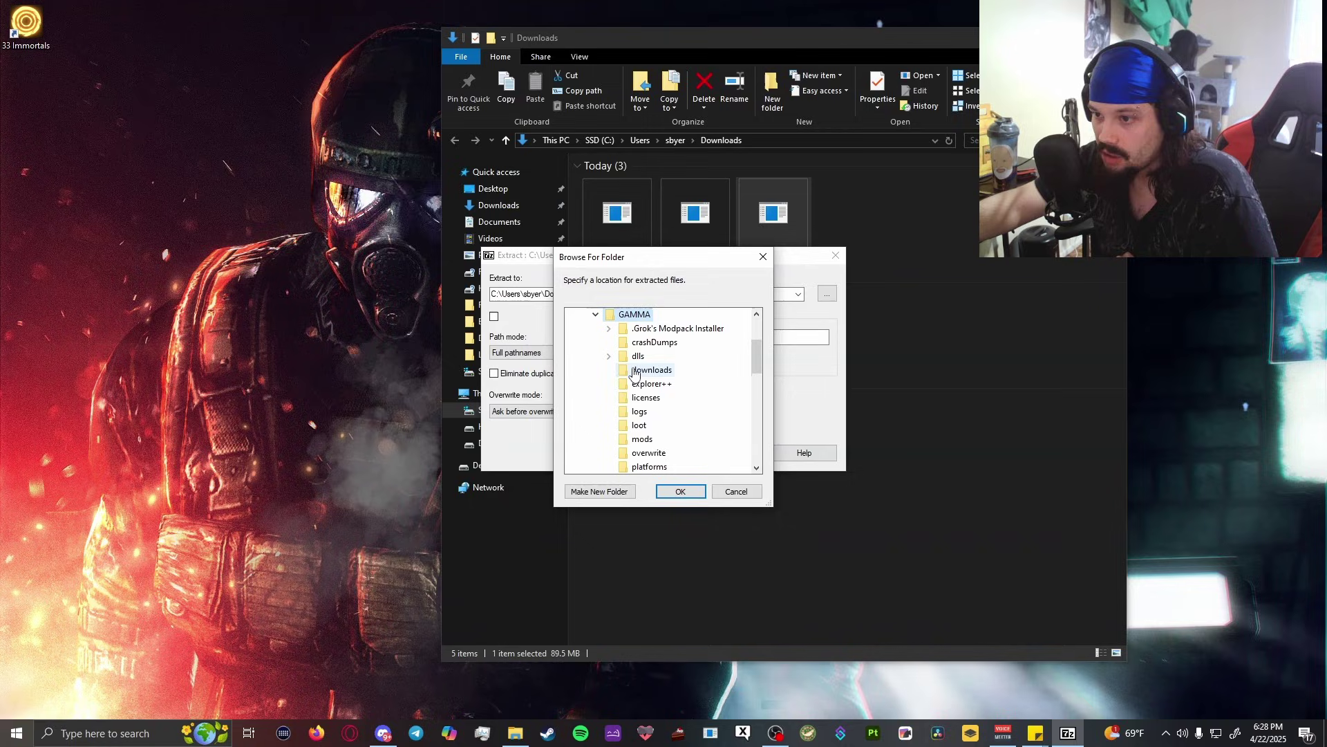
double_click(671, 329)
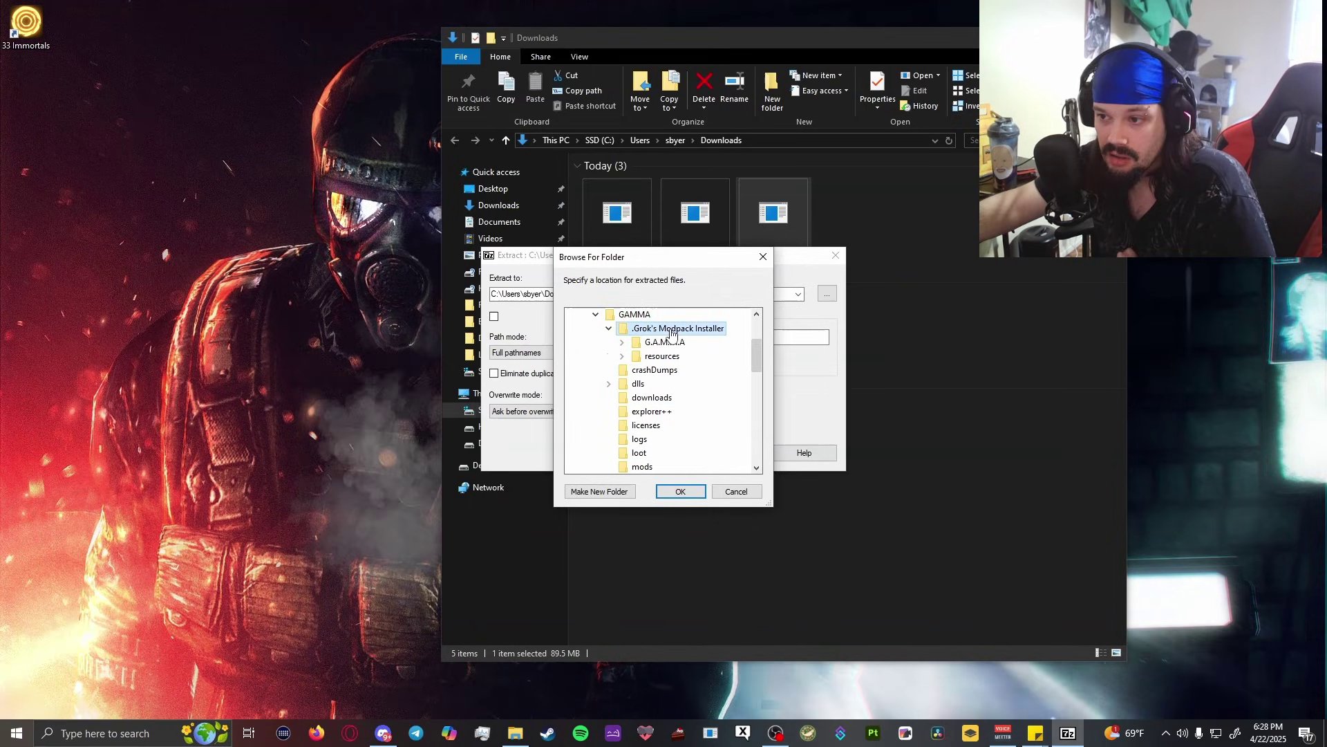
left_click(682, 489)
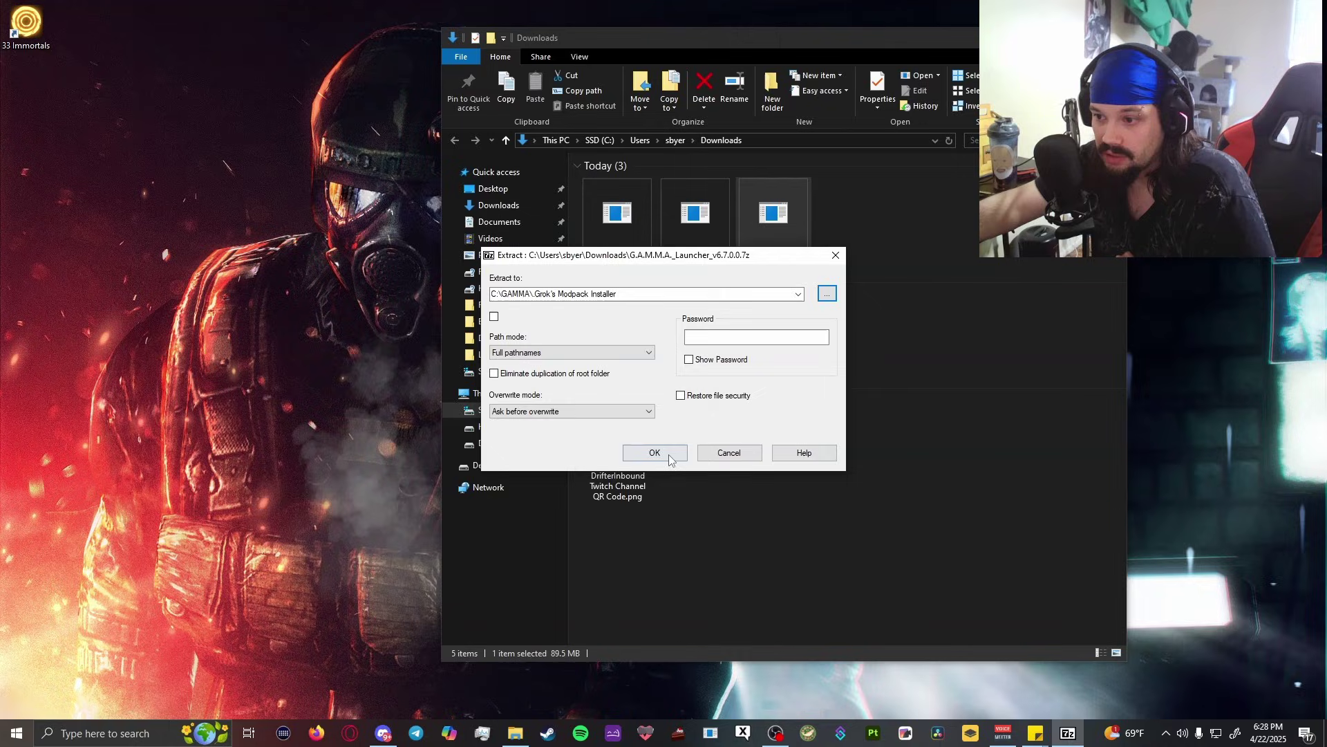
- Extract the launcher archive, replacing all existing files in the destination, and move the progress window aside
left_click(669, 453)
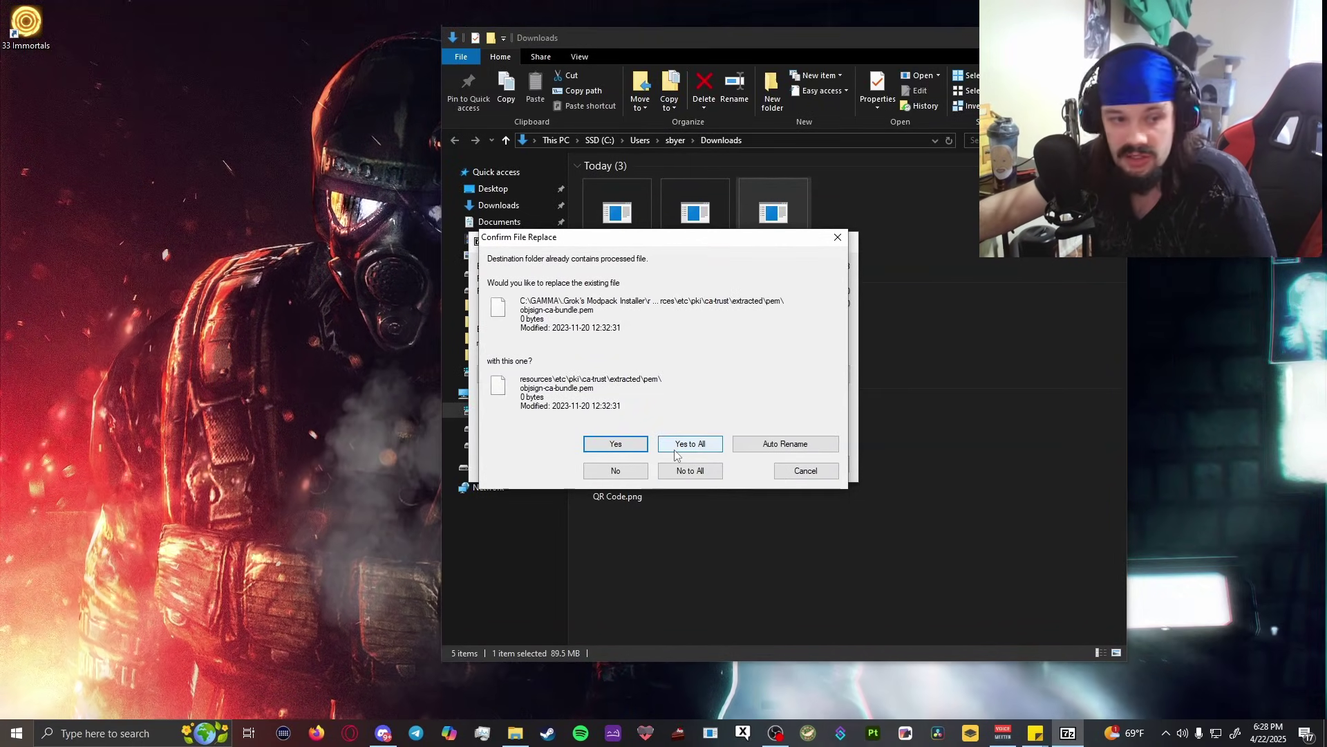
left_click(695, 449)
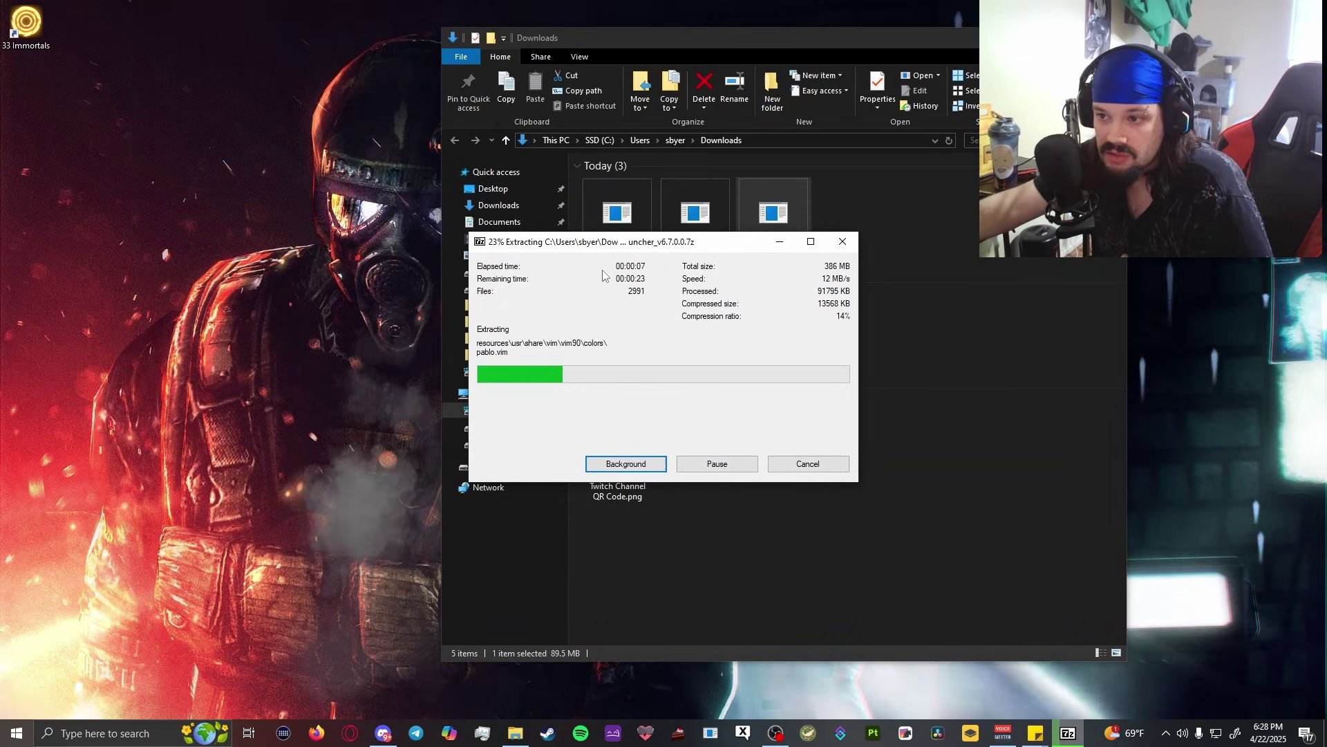
left_click_drag(611, 253, 197, 247)
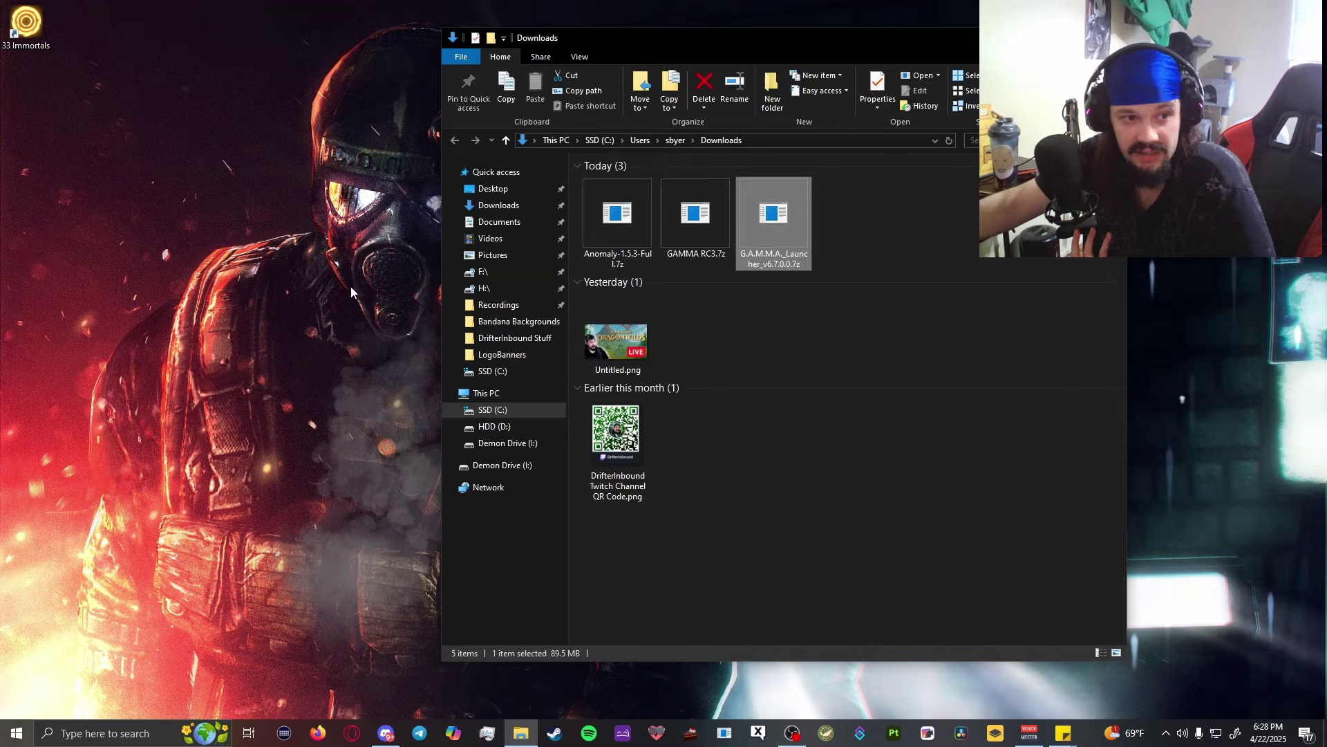
- Run AnomalyLauncher.exe from C:\Anomaly, start the game to its main menu, and exit to Windows
left_click(788, 373)
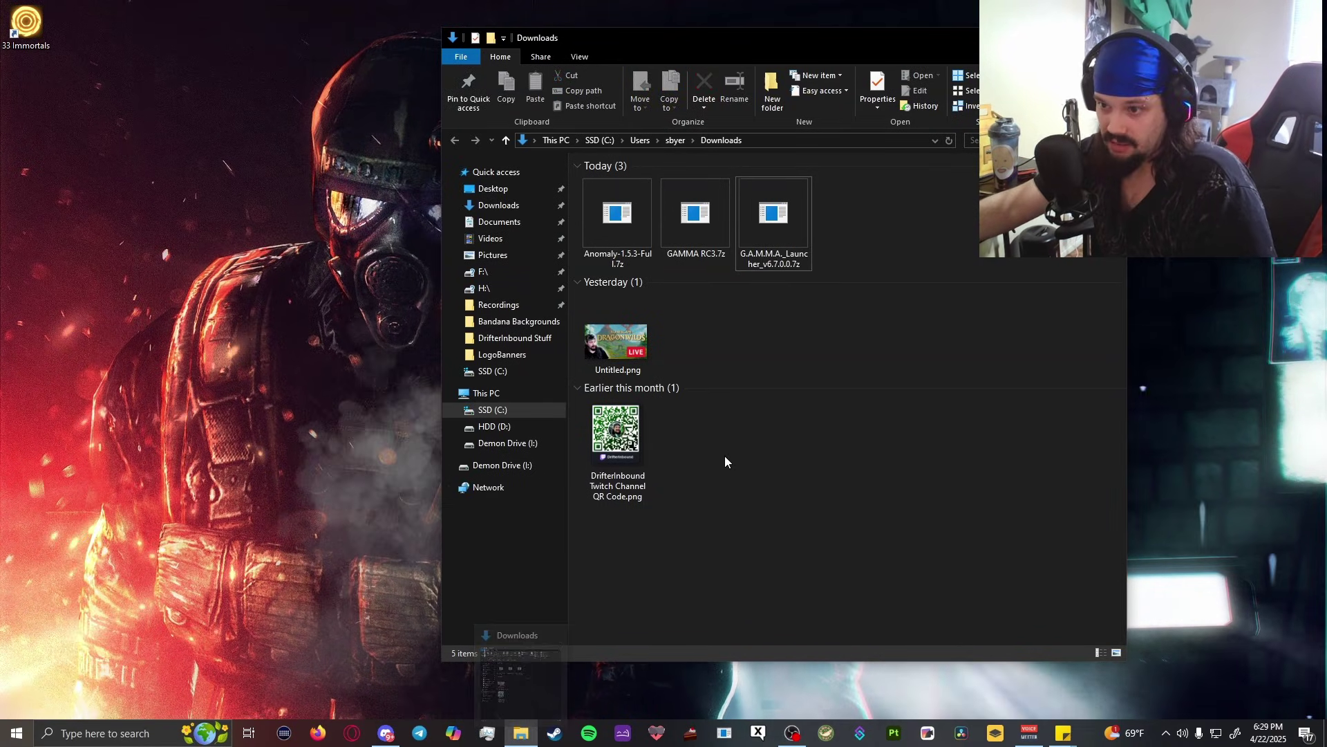
left_click(498, 411)
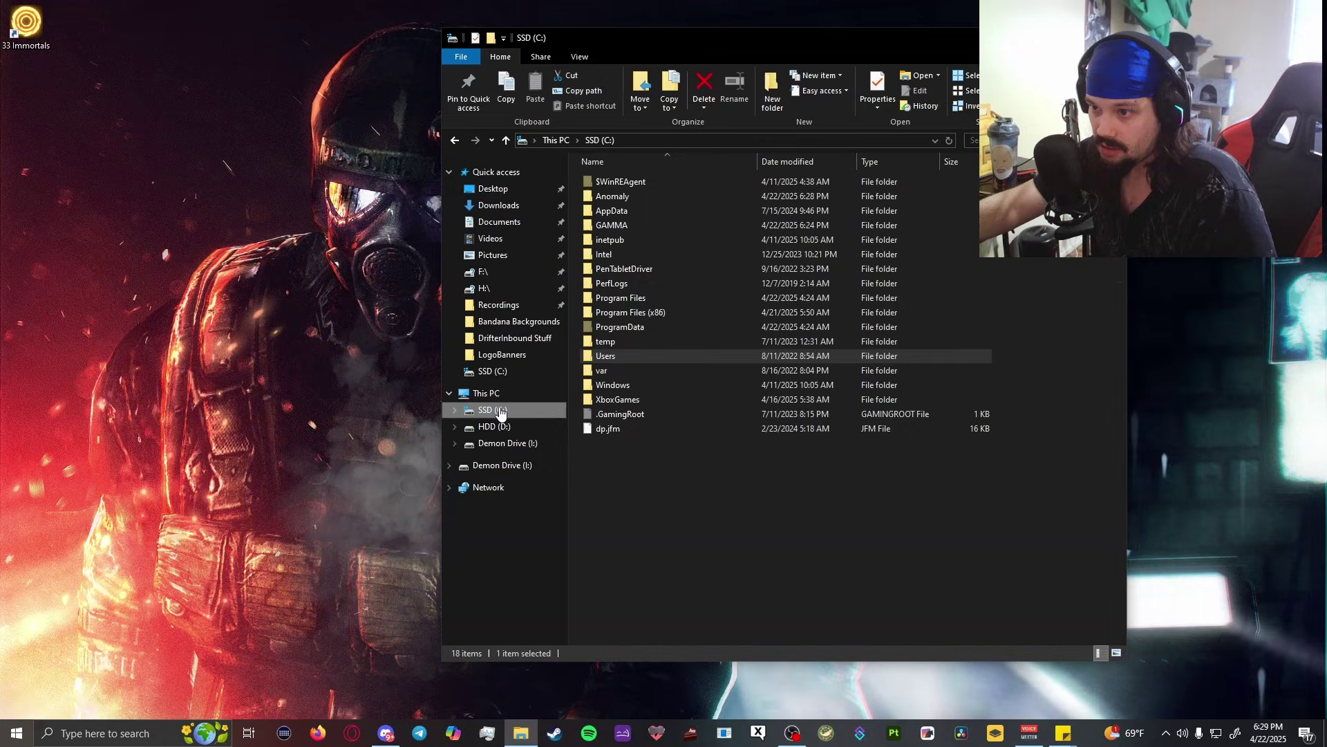
double_click(628, 198)
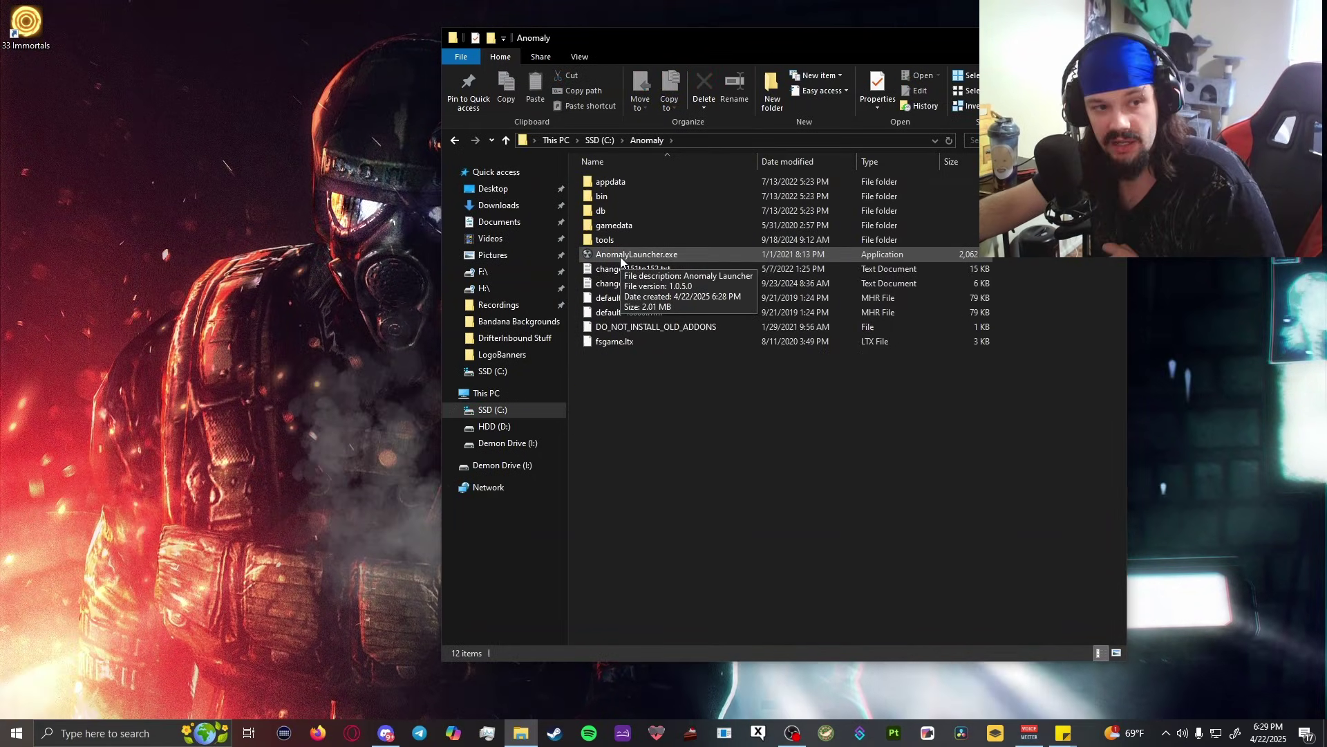
double_click(620, 256)
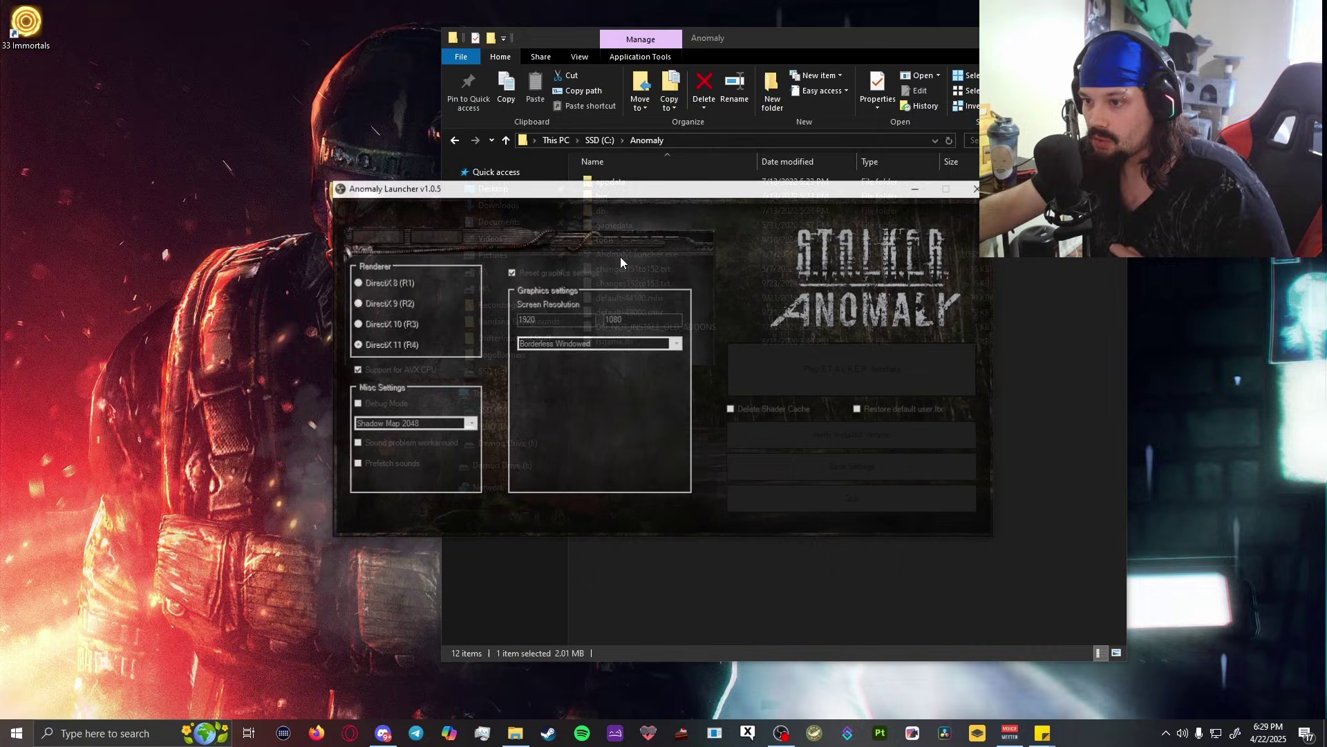
left_click(791, 372)
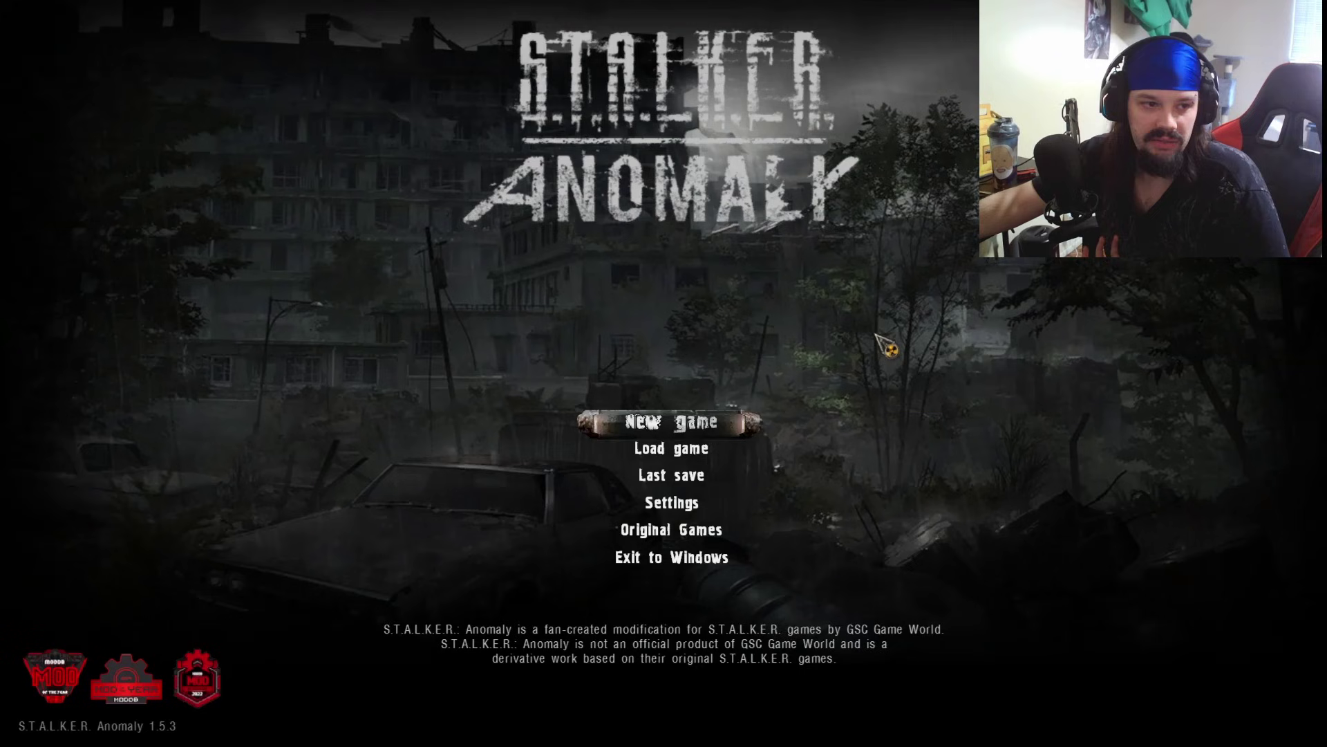
left_click(691, 557)
left_click(581, 471)
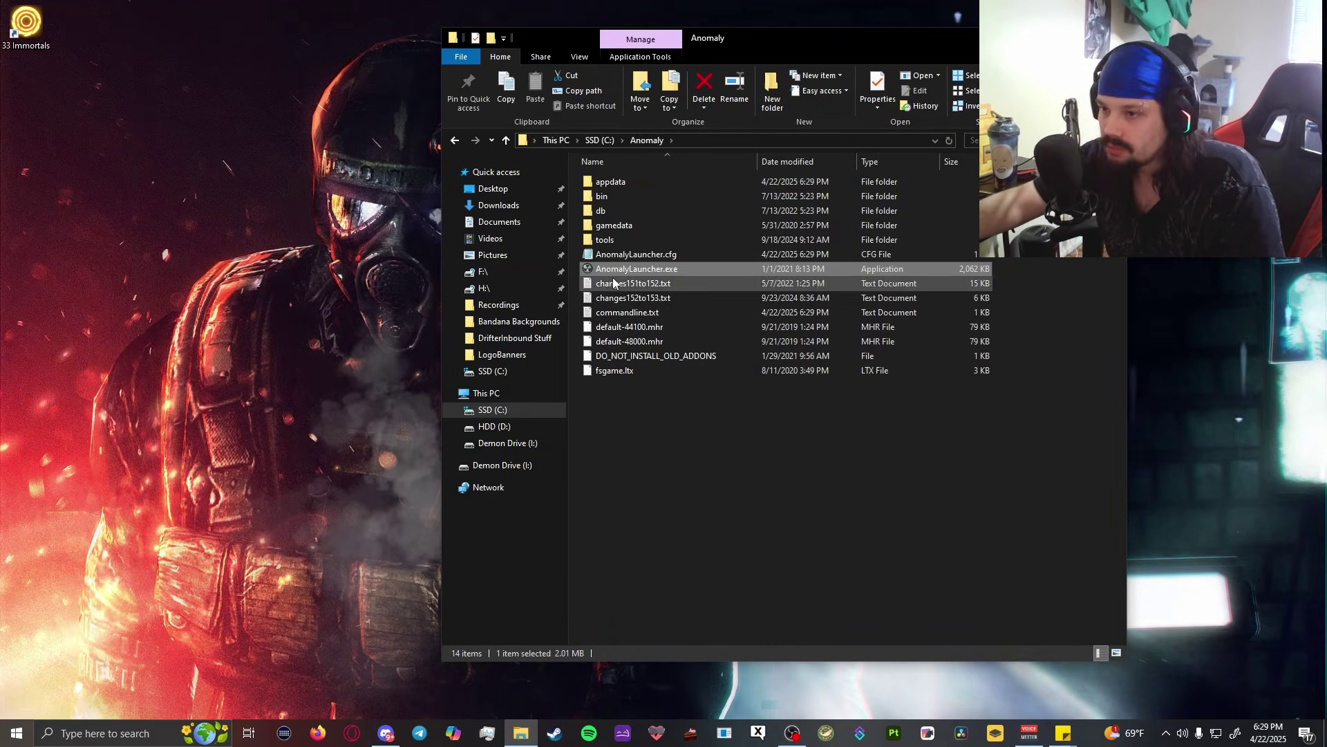
- Open C:\GAMMA\.Grok's Modpack Installer and run G.A.M.M.A. Launcher.exe as administrator
left_click(608, 139)
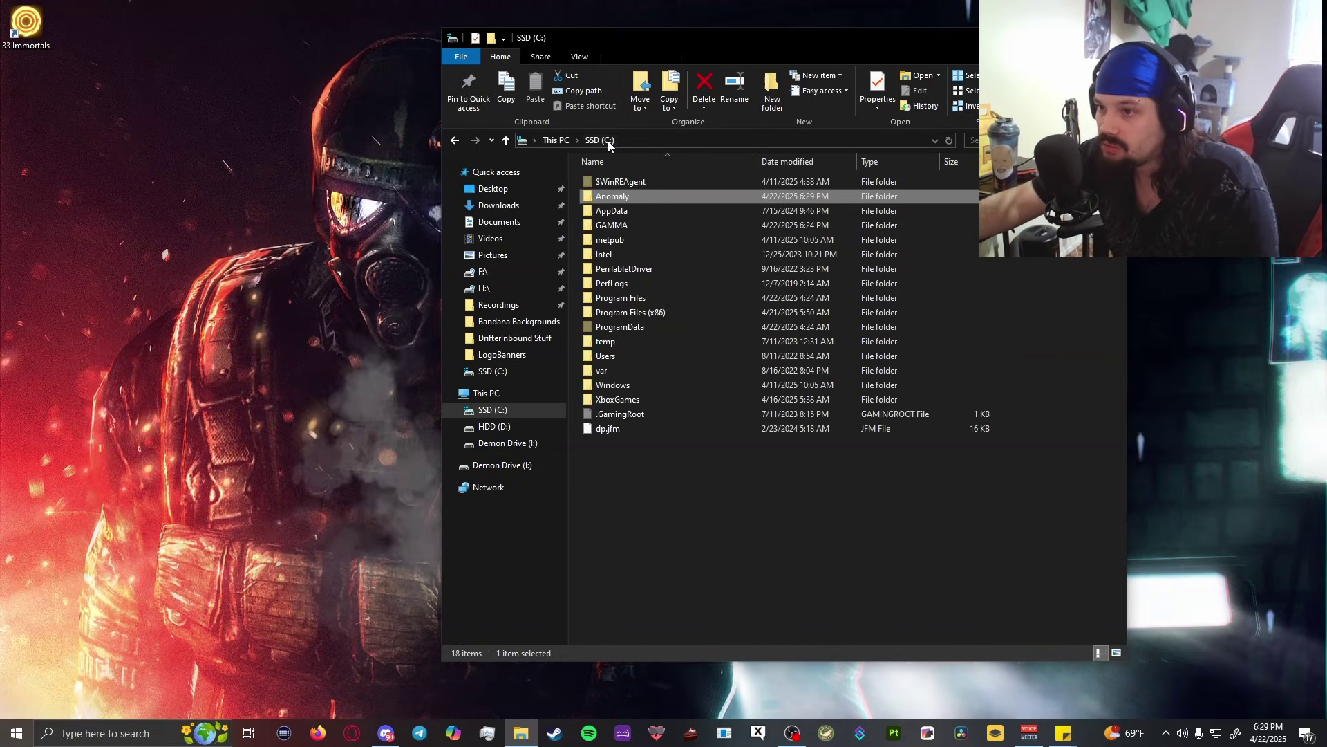
double_click(622, 225)
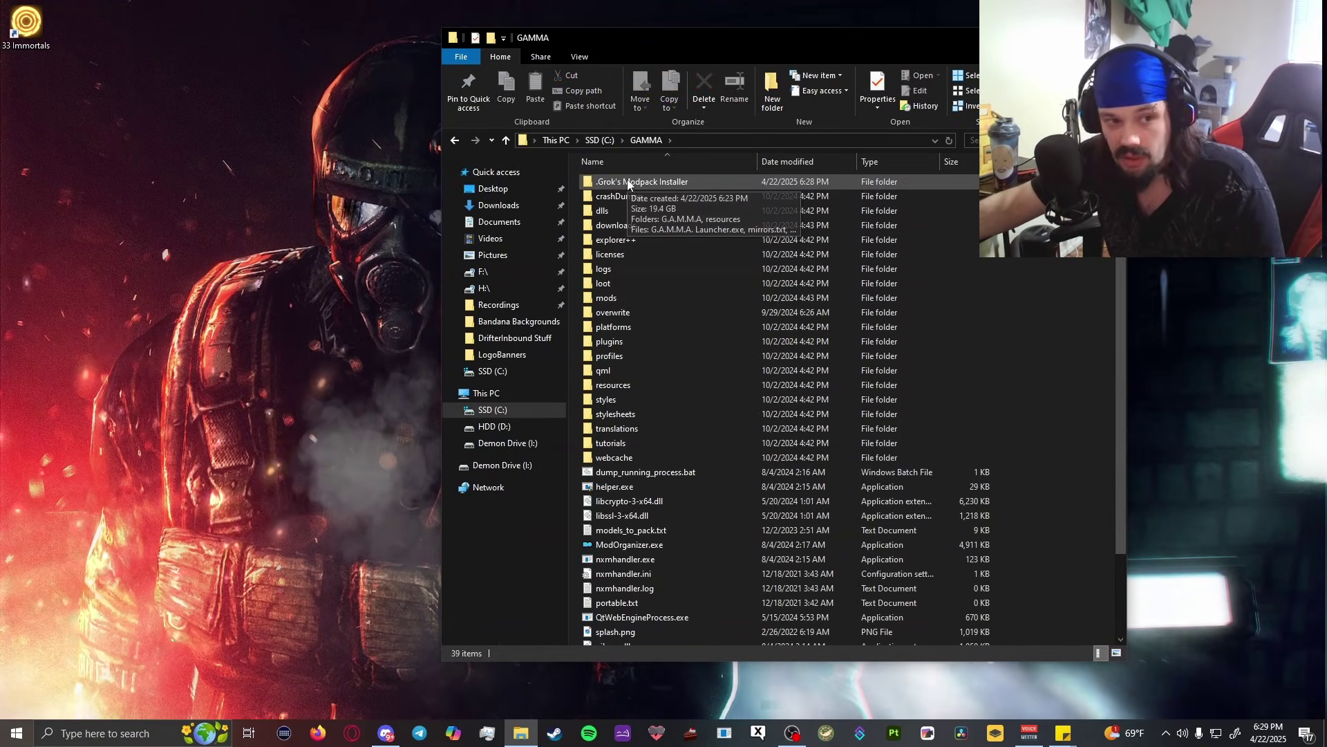
double_click(628, 182)
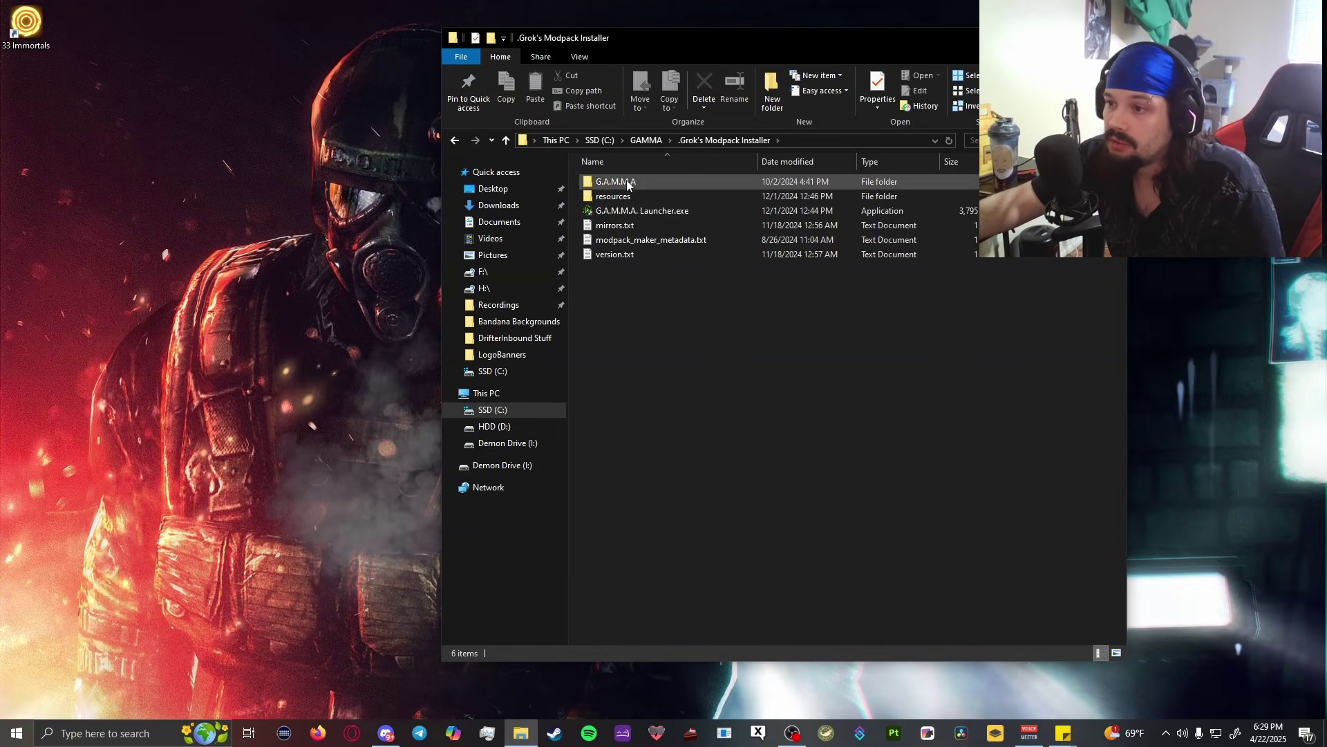
right_click(609, 217)
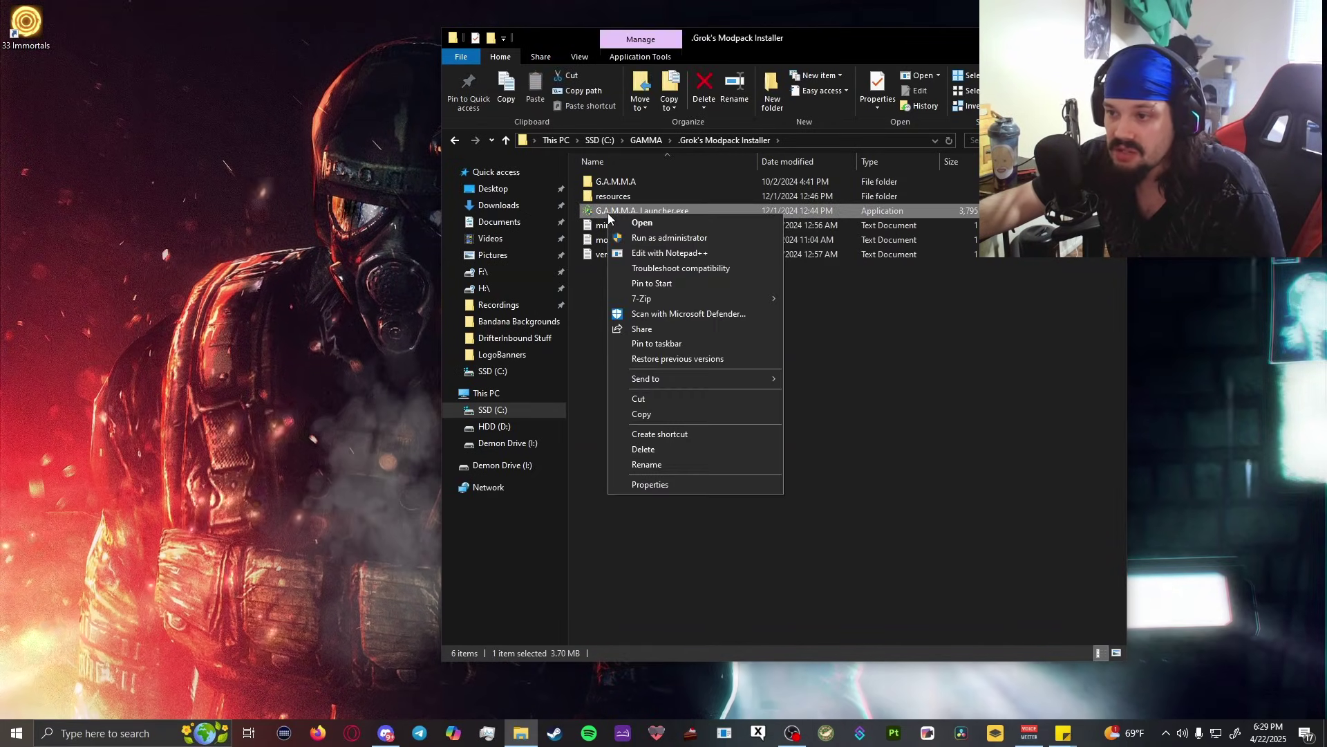
left_click(675, 242)
left_click(694, 332)
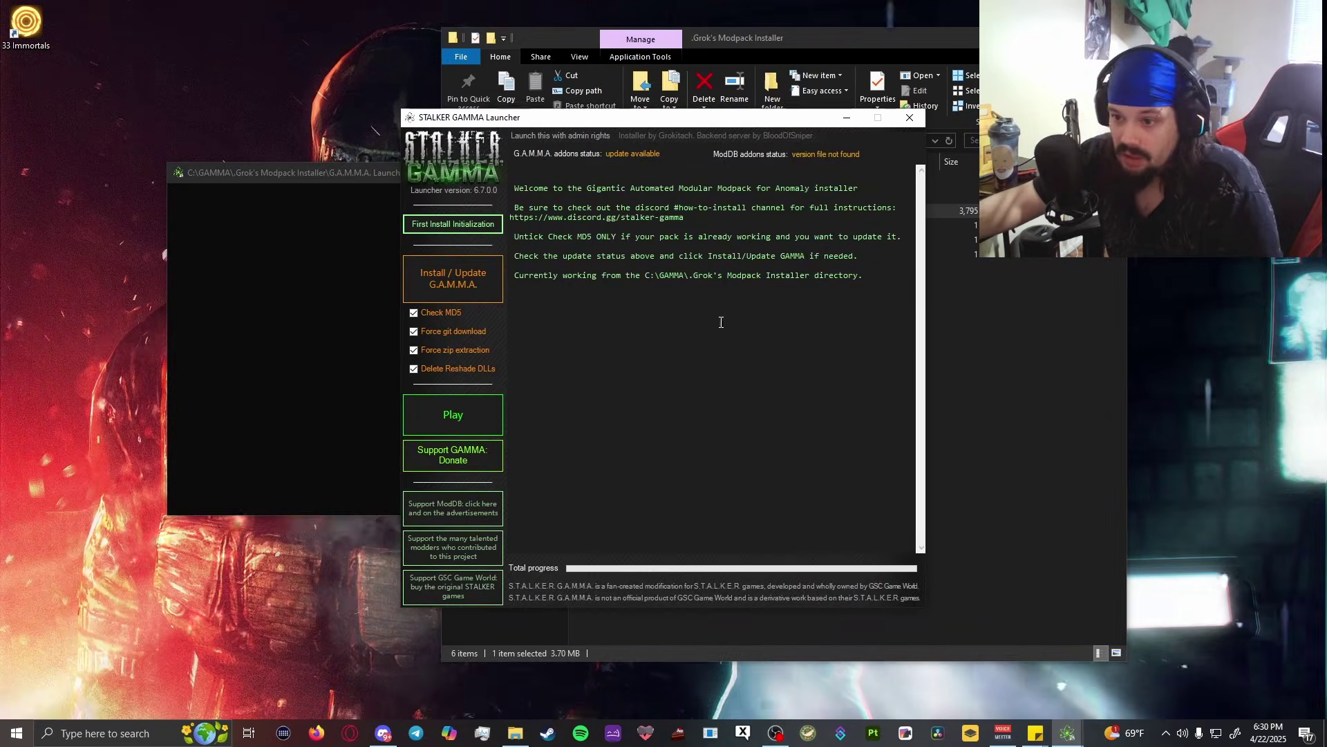
- Run the first install initialization and select C:\Anomaly as the game folder managed by the Portable instance
left_click(444, 225)
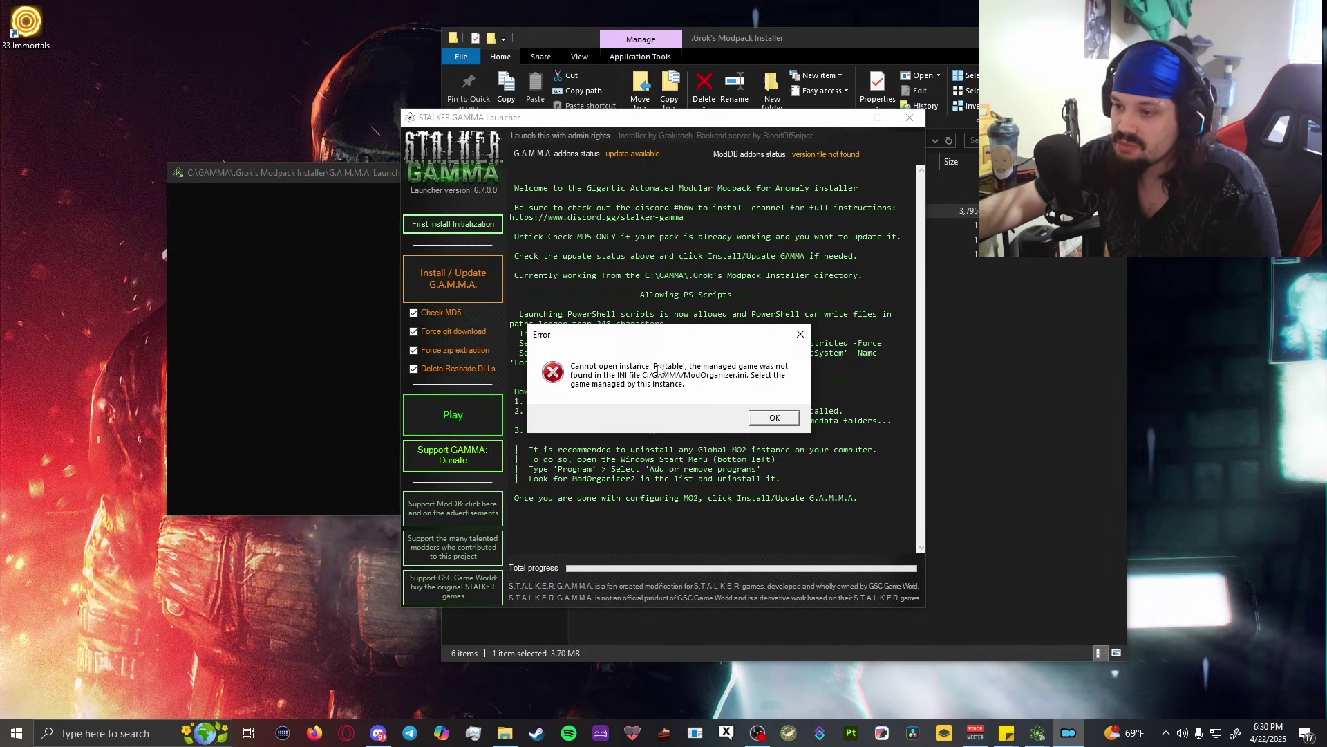
key("Return")
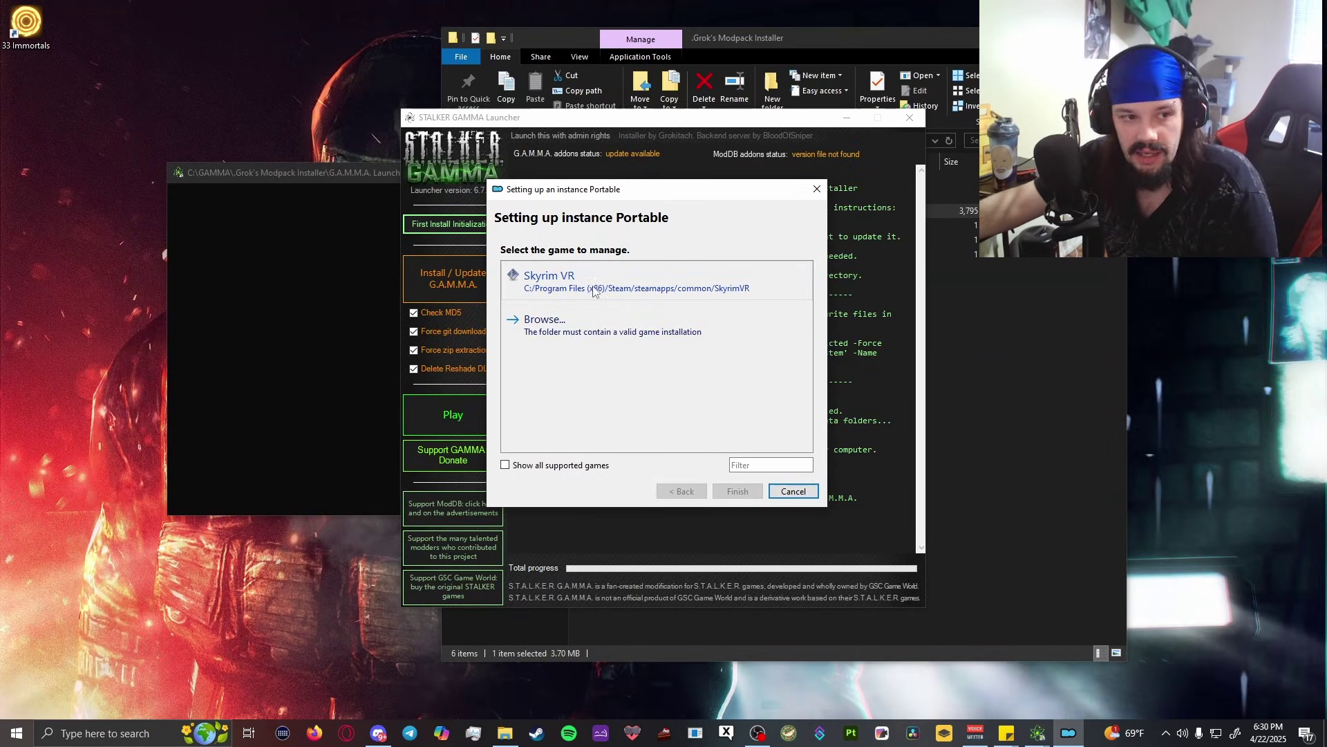
left_click(557, 321)
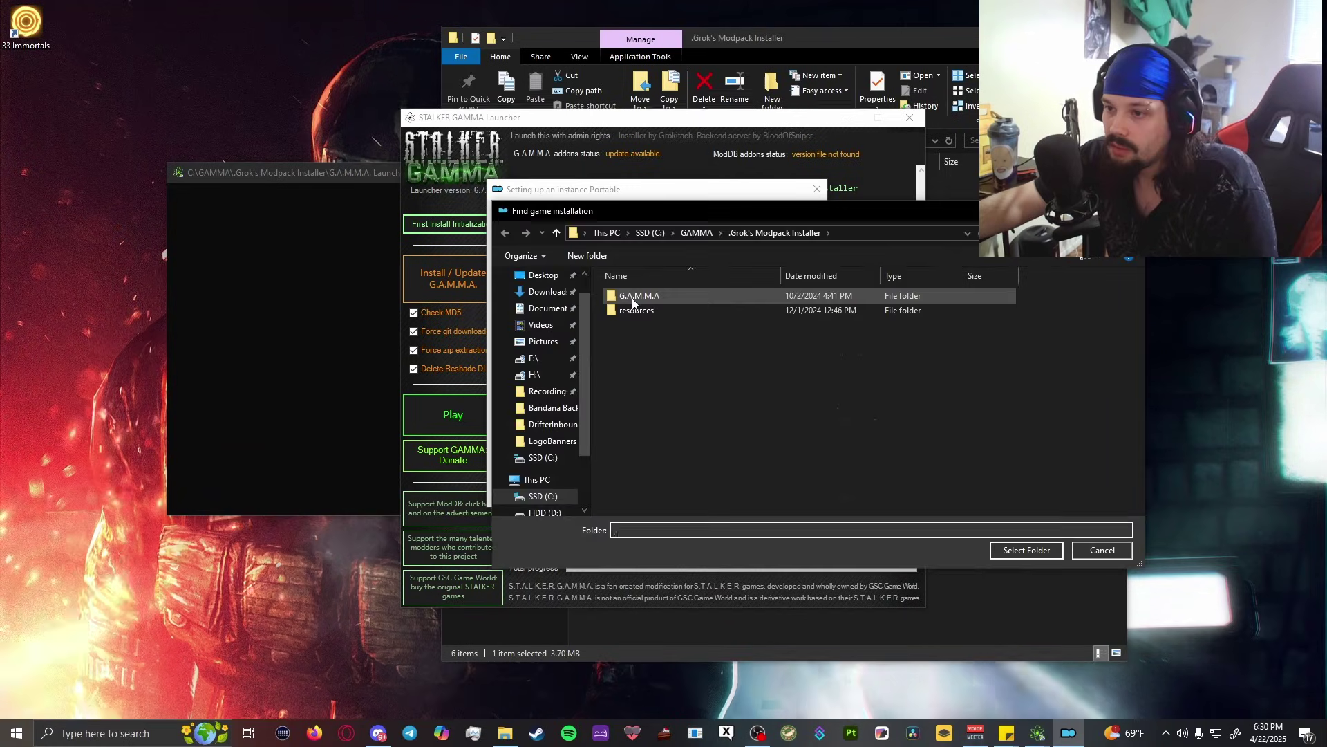
left_click(640, 235)
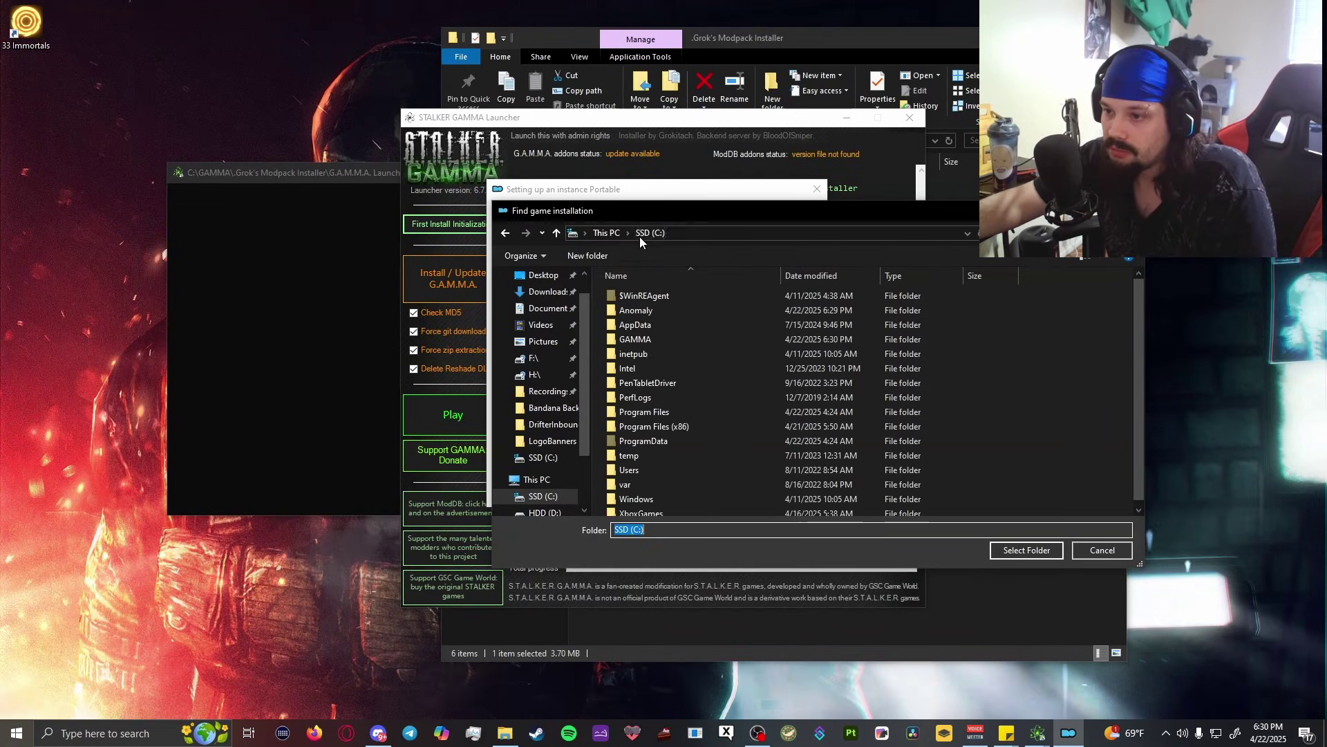
left_click(637, 312)
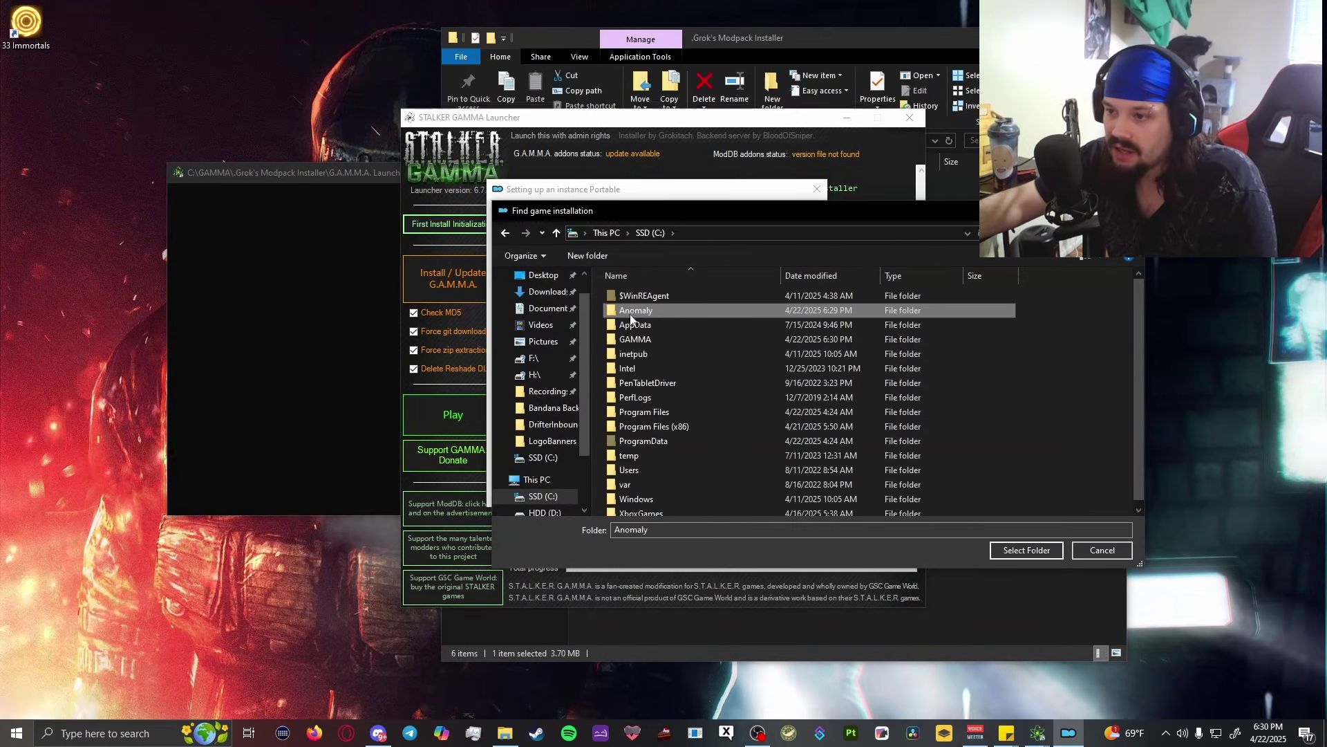
left_click(1025, 551)
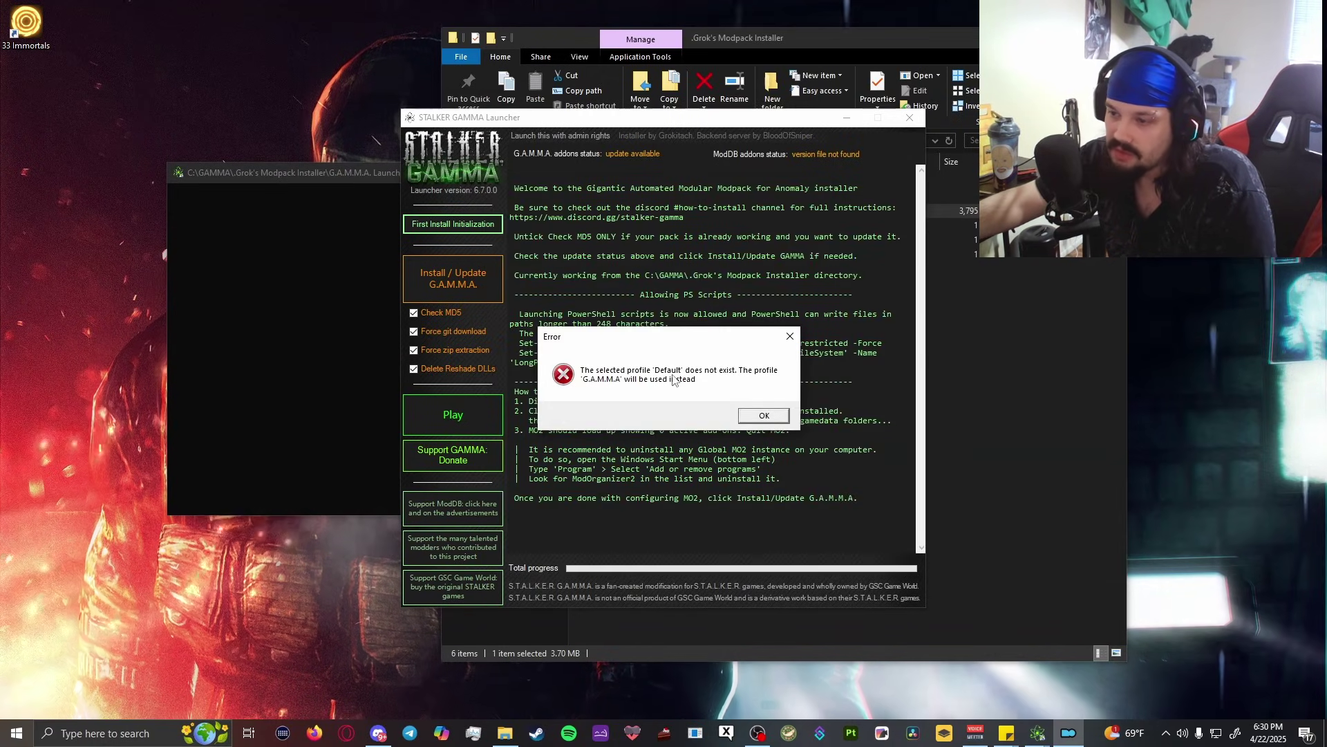
- Accept the profile and game support wiki notices, choose to do nothing for category setup, and close the wiki's browser window
left_click(764, 415)
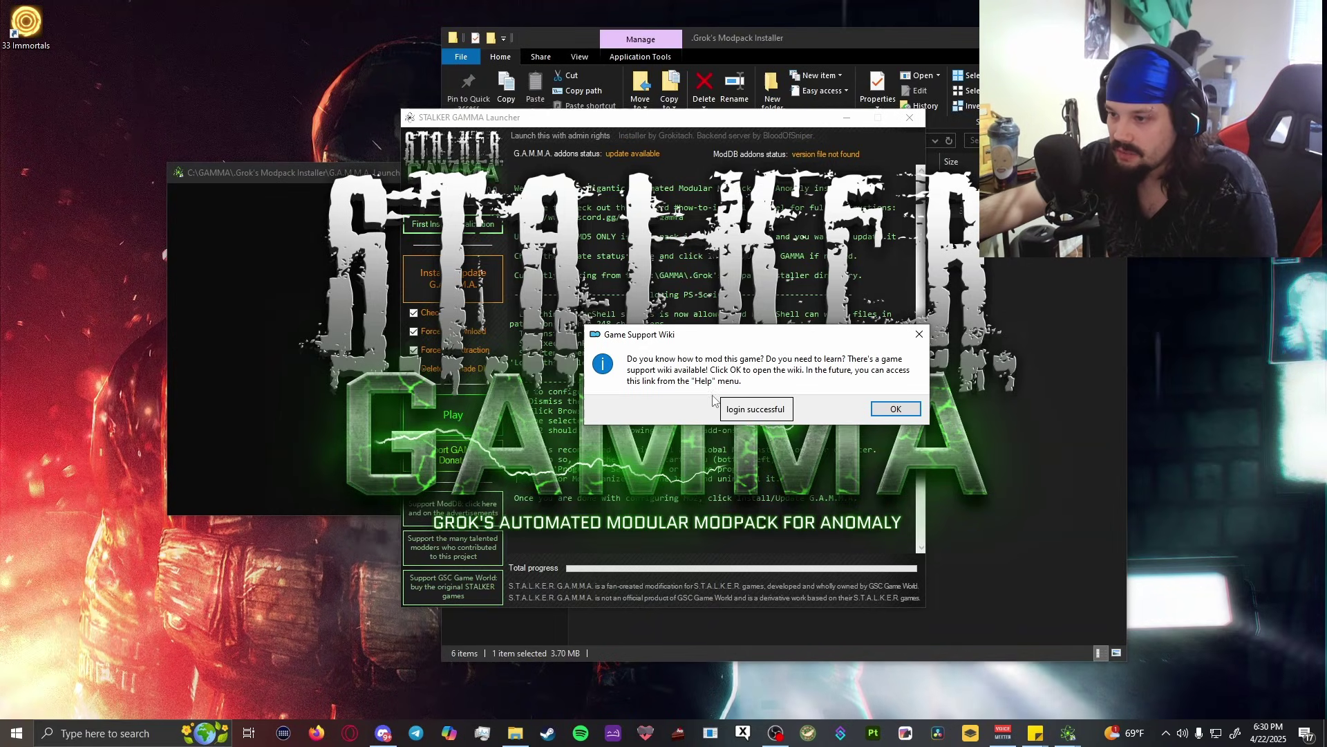
left_click_drag(686, 342, 417, 275)
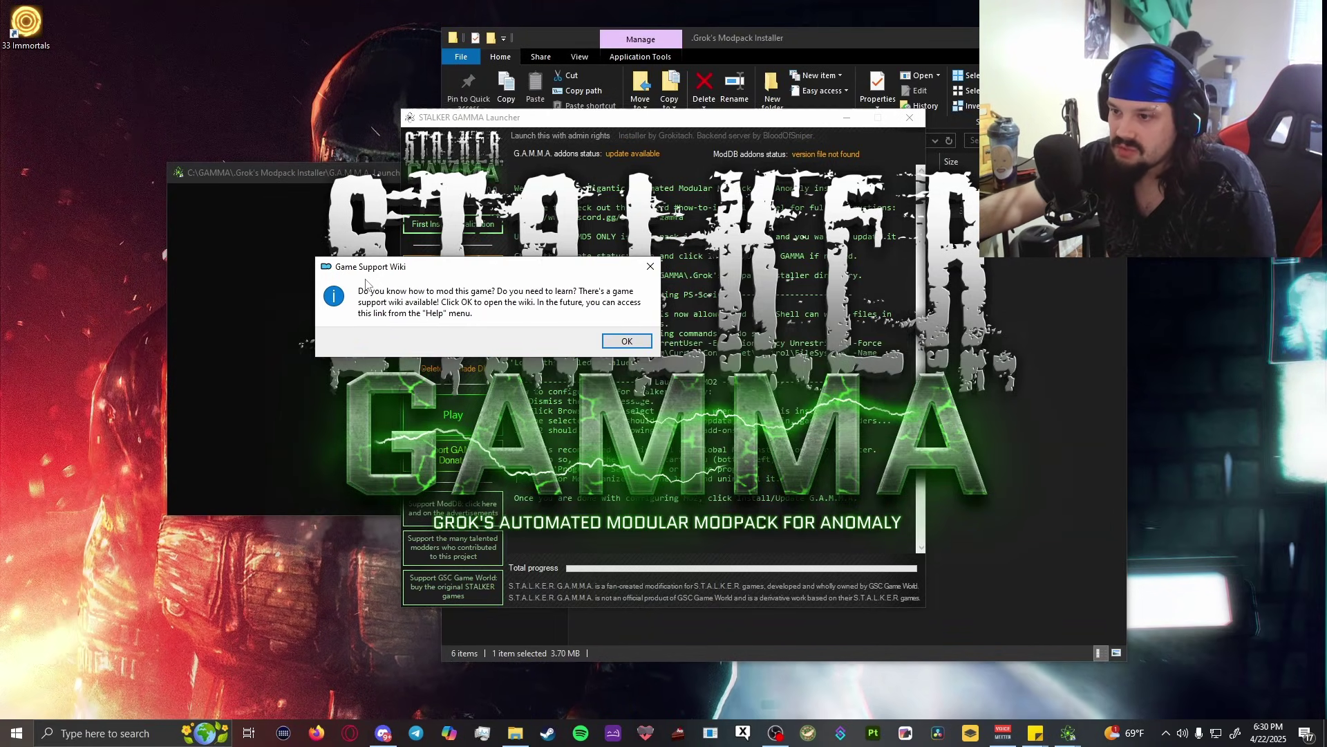
key("Return")
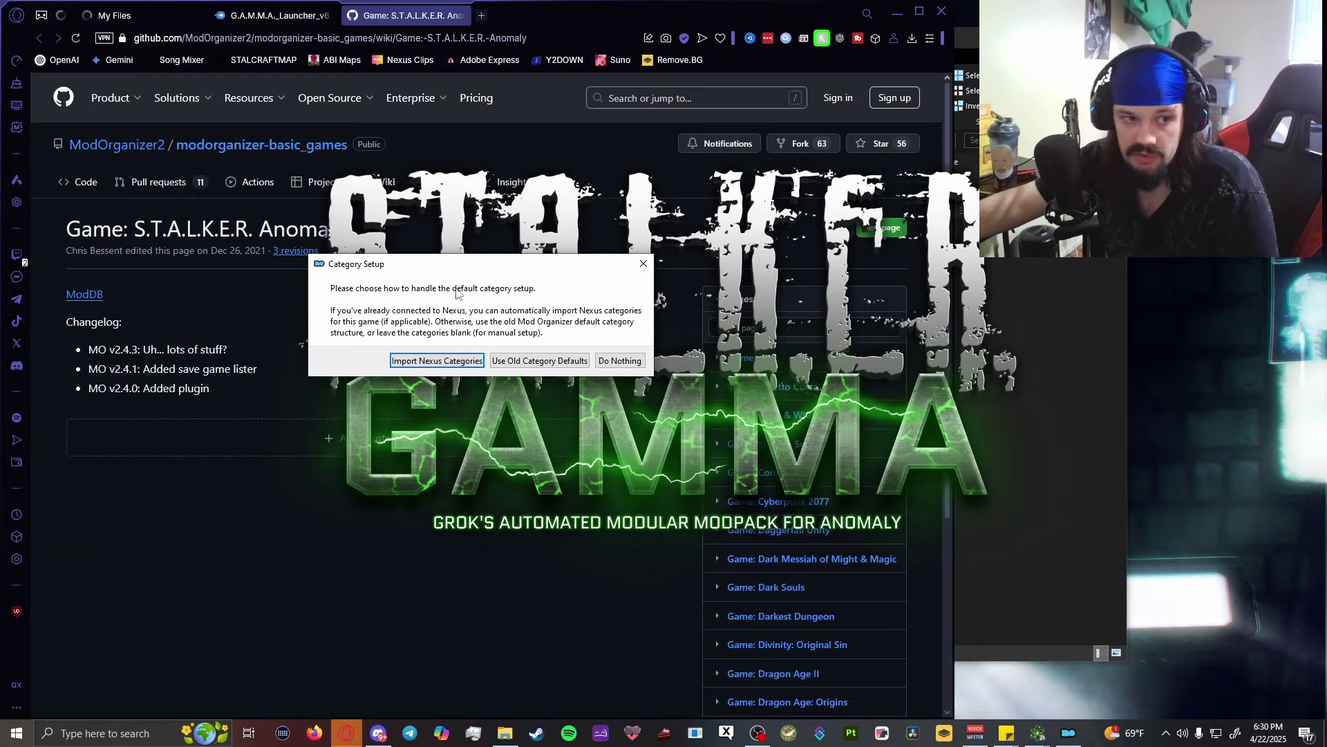
left_click(624, 359)
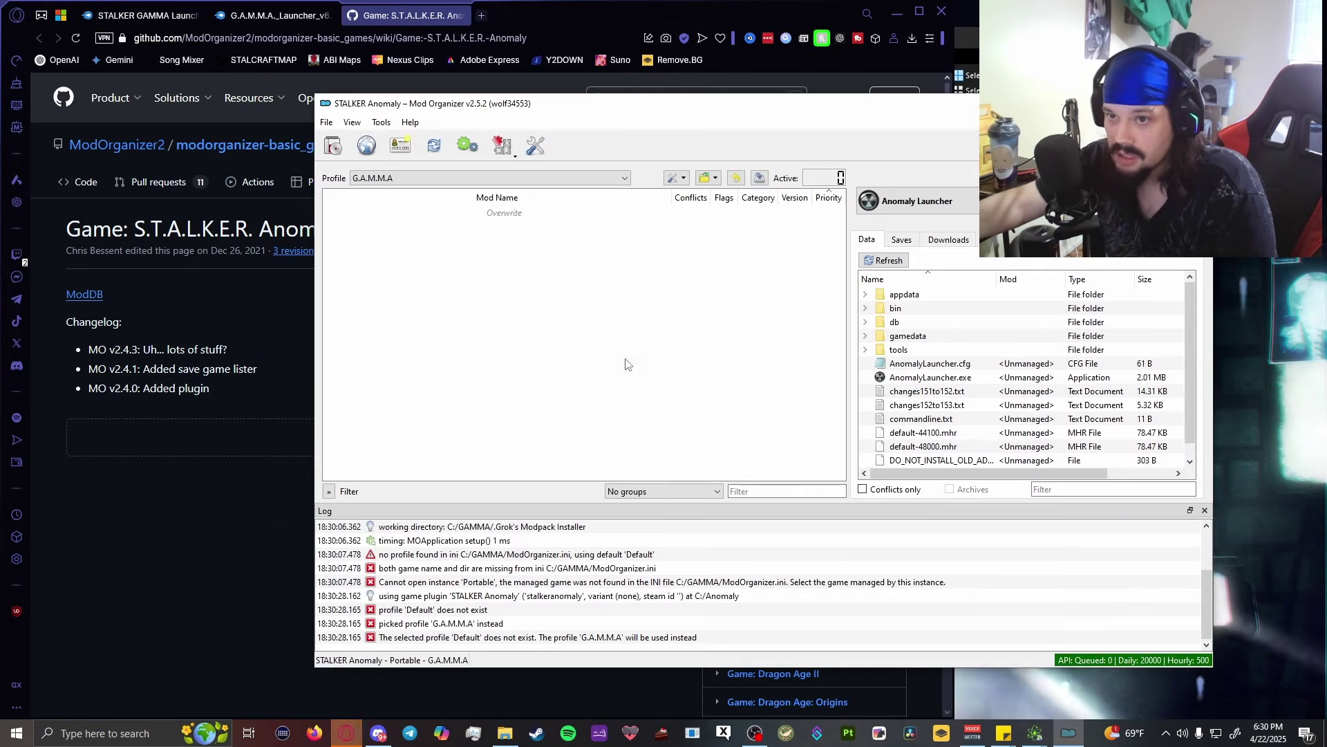
left_click(940, 13)
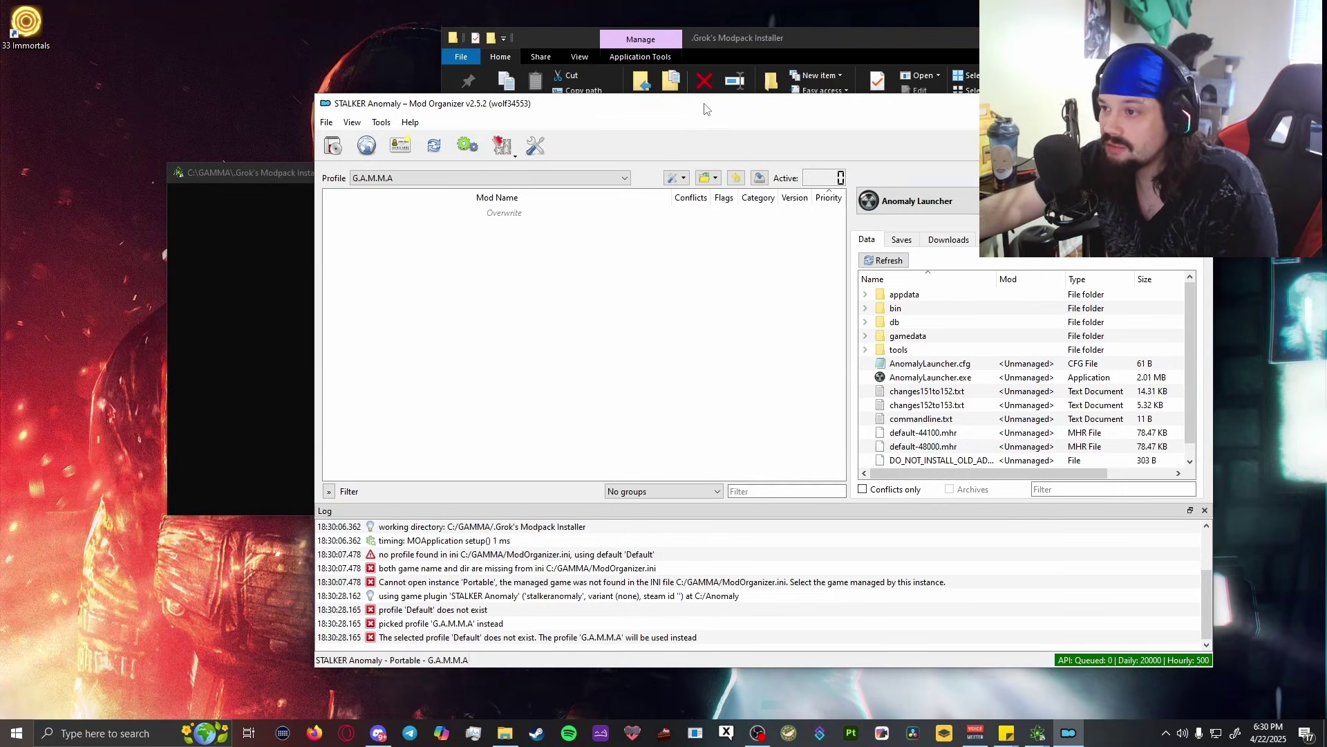
- Quit Mod Organizer and run the G.A.M.M.A. install/update from the launcher
left_click_drag(793, 111, 490, 113)
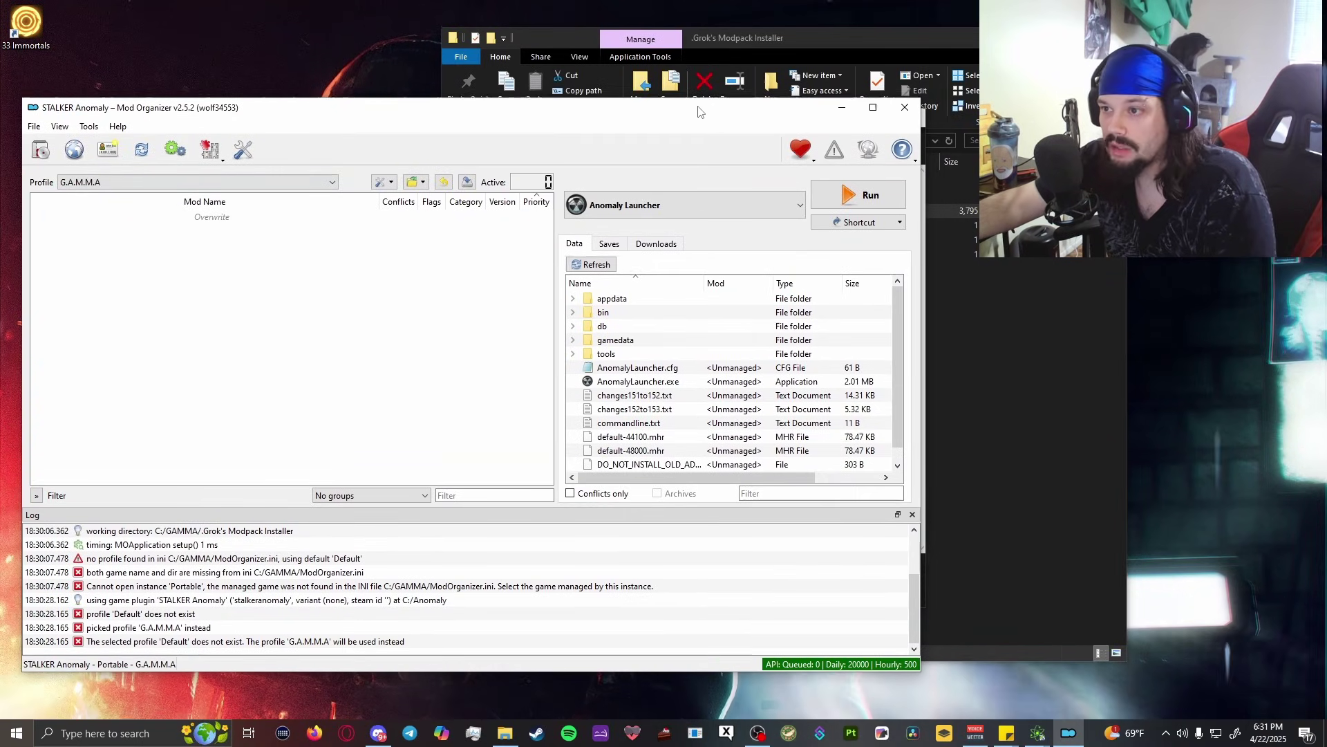
left_click(904, 108)
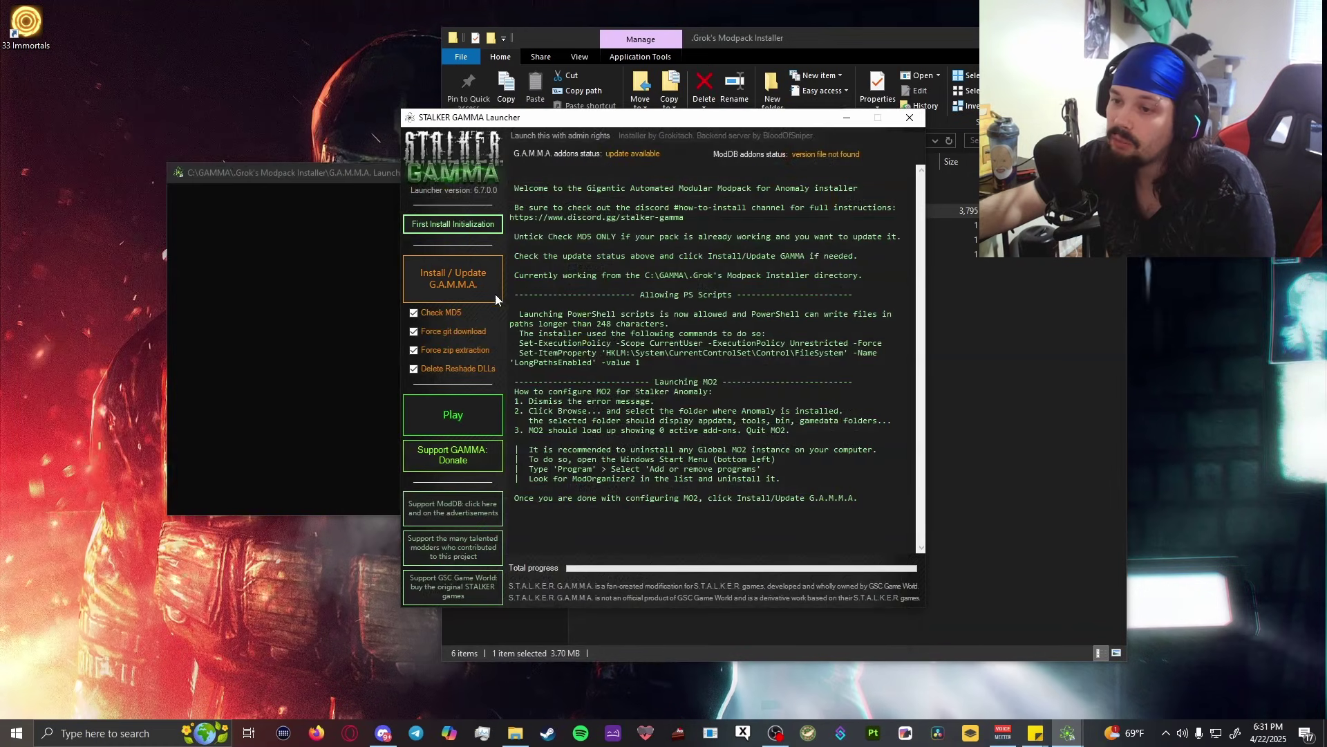
left_click(458, 284)
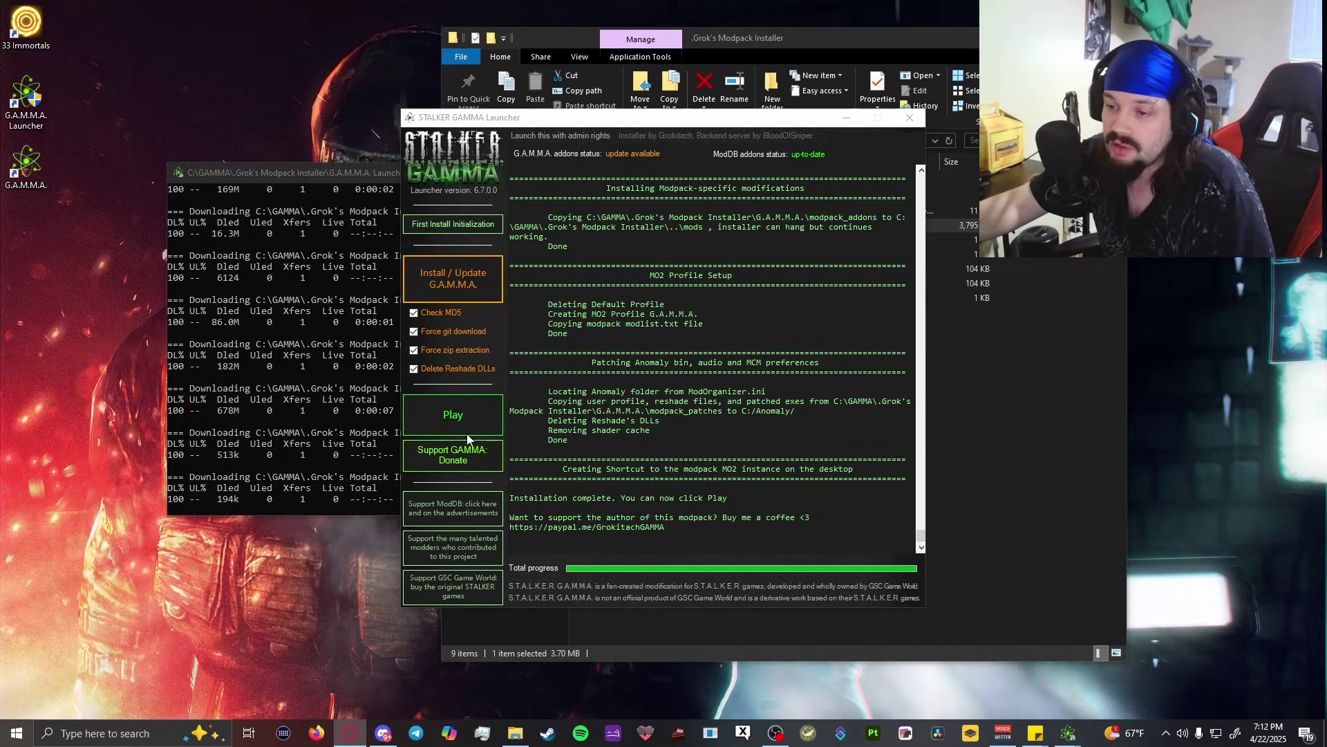
- Open Mod Organizer from the launcher and compare its active mod count with Discord's 518-mods-in-mo2 channel
left_click(456, 417)
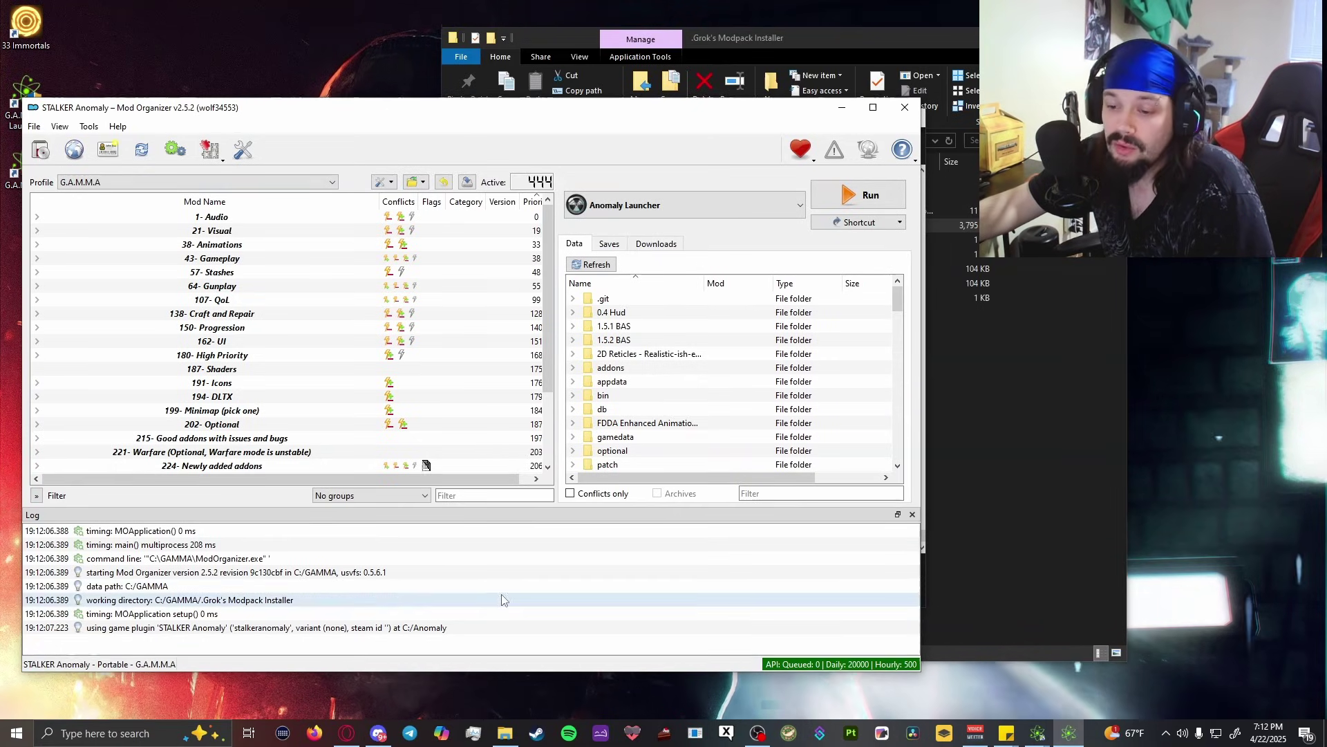
left_click(386, 737)
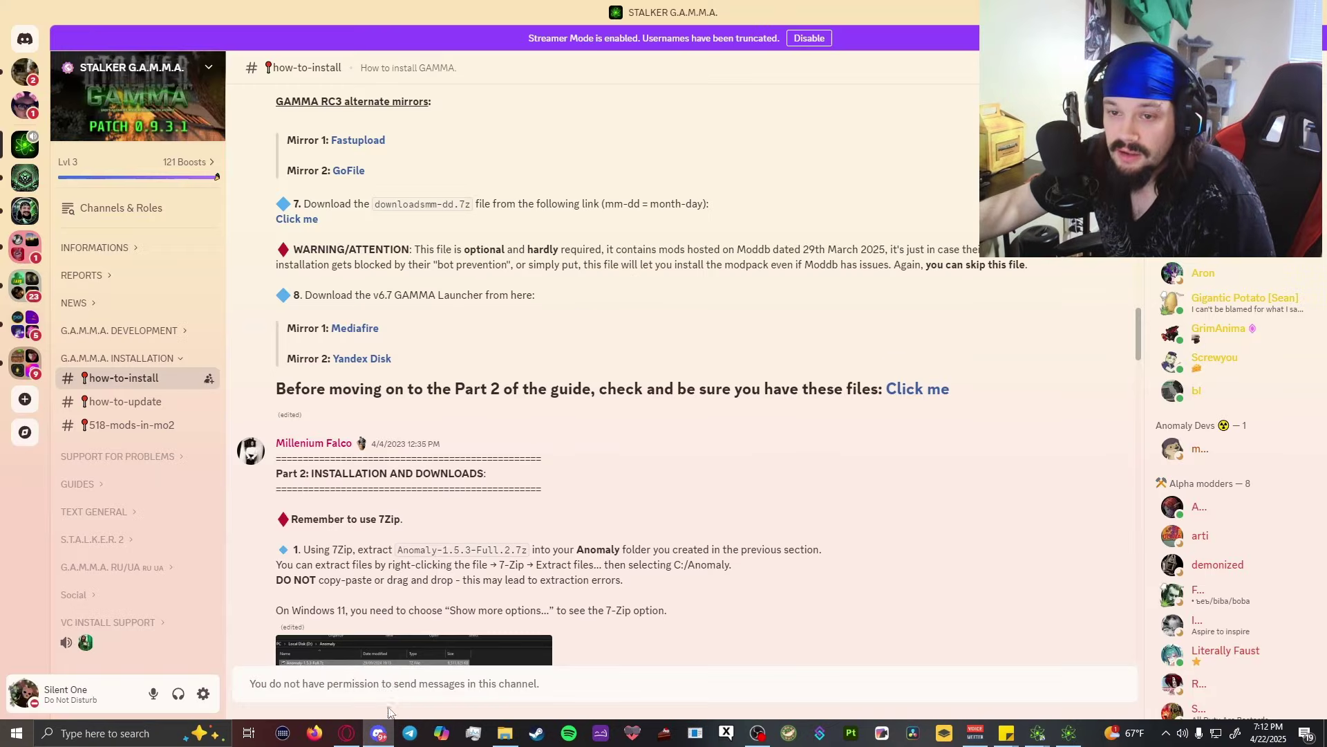
left_click(138, 425)
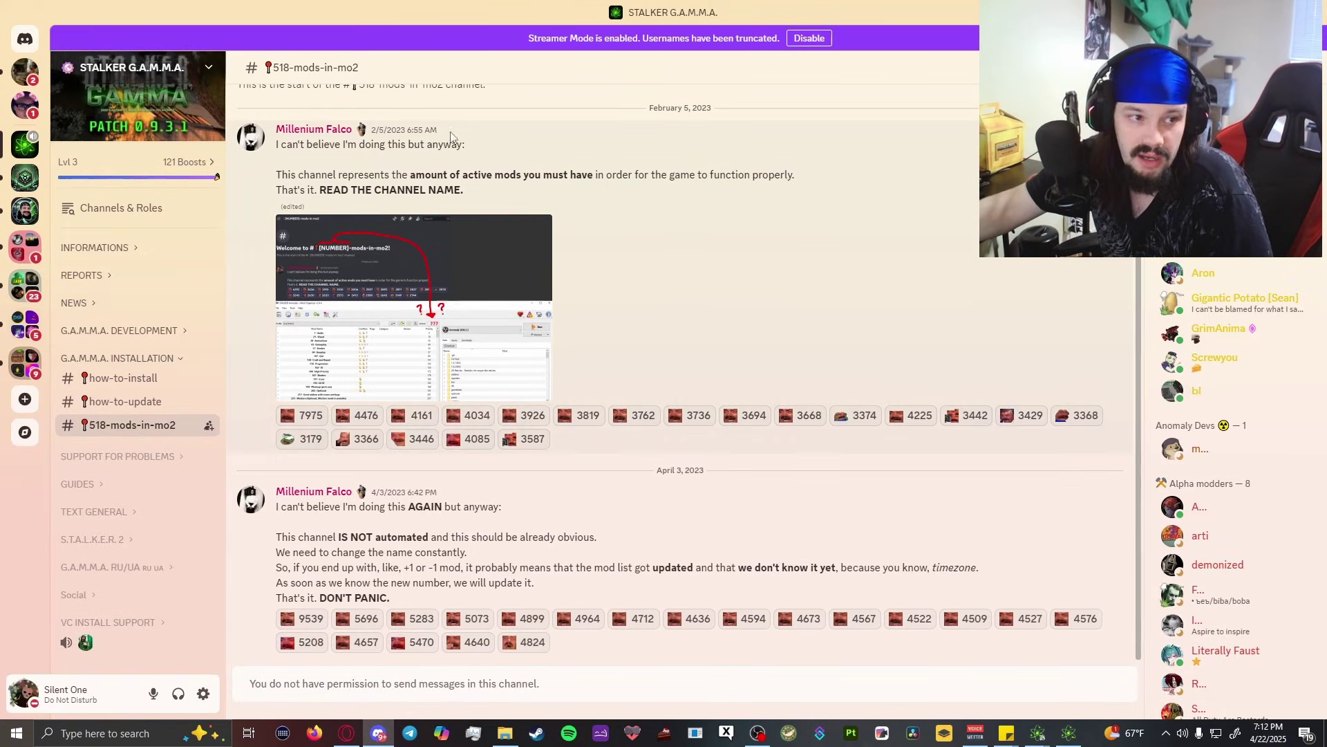
scroll(335, 140, "up", 2)
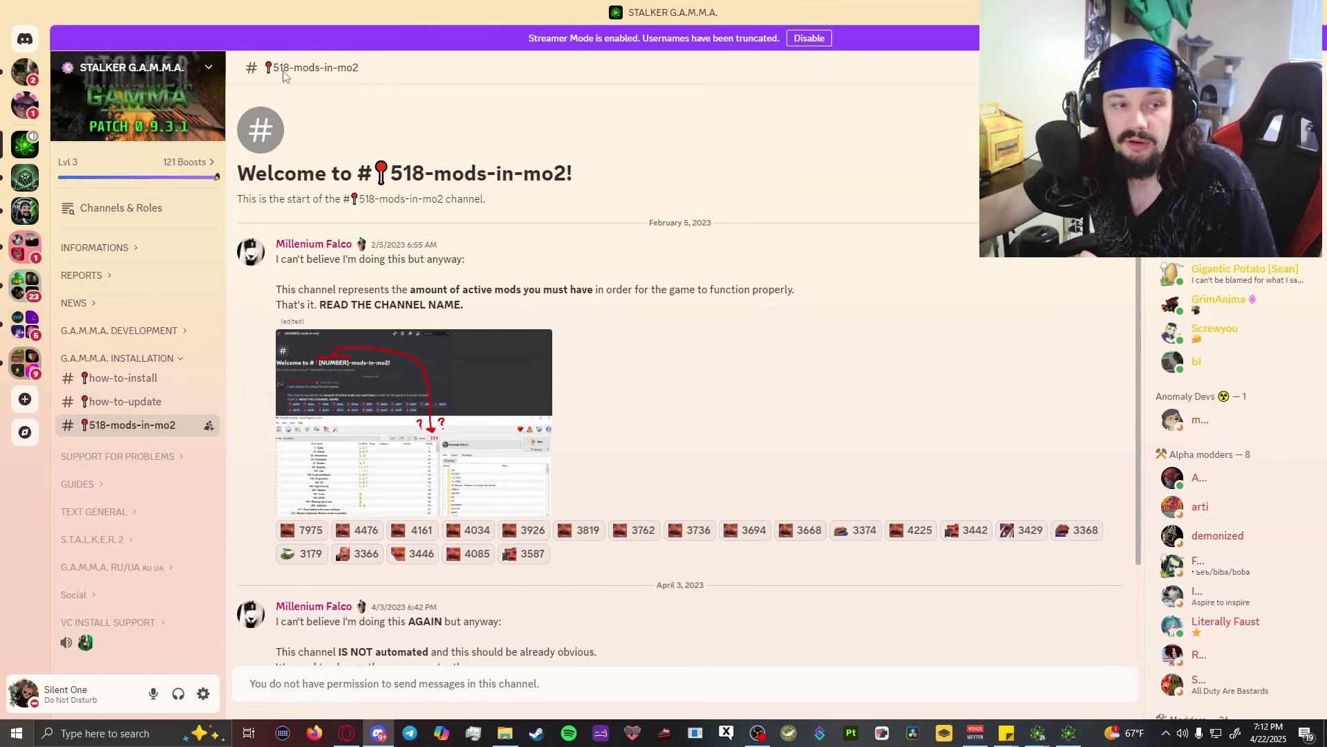
key("alt+Tab")
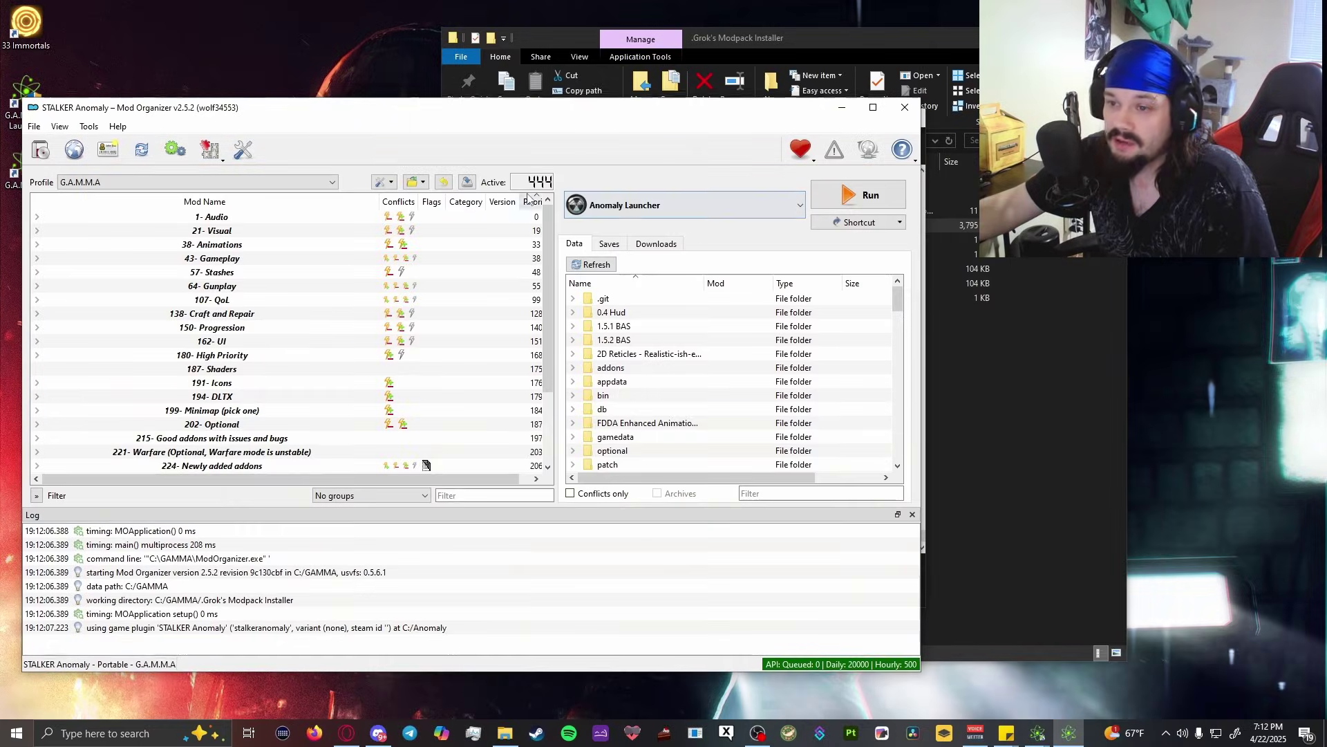
mouse_move(530, 194)
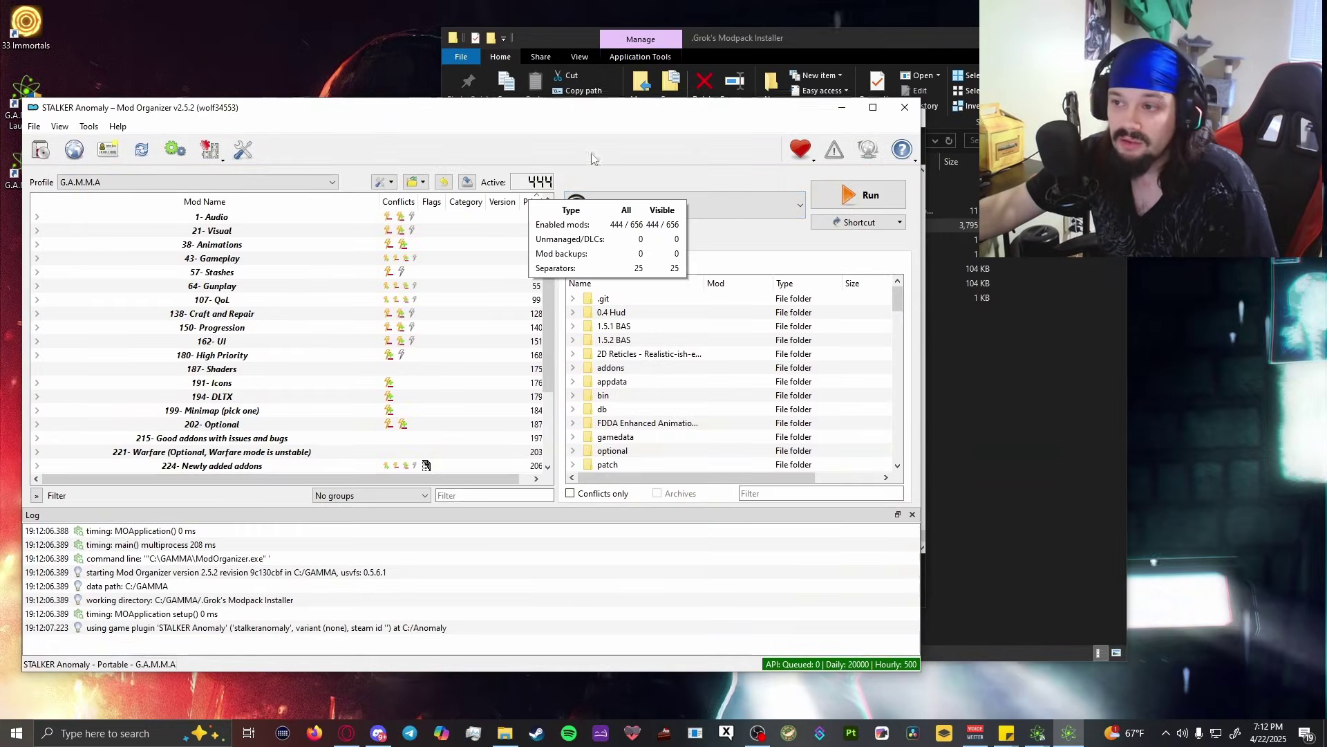
- Close Mod Organizer, disable Force zip extraction in the launcher, and run the G.A.M.M.A. install/update again
left_click_drag(617, 116, 488, 148)
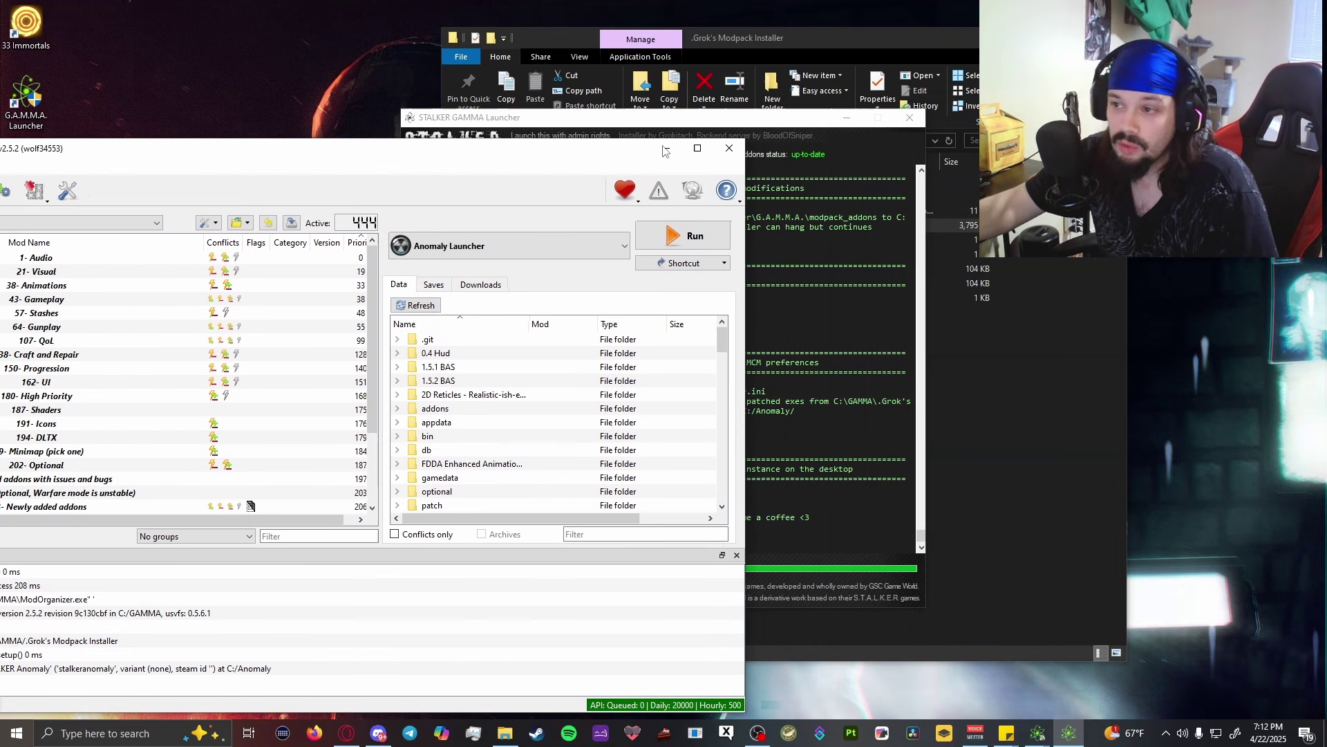
left_click(713, 139)
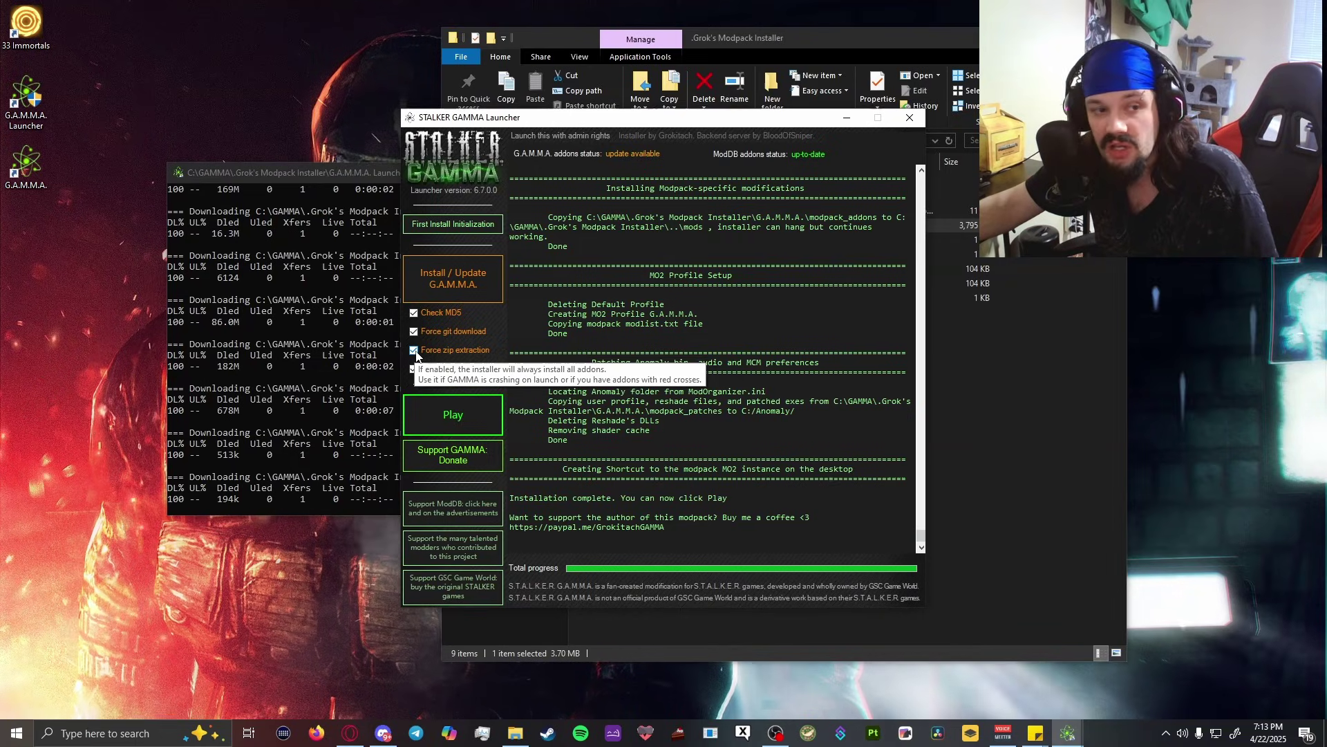
left_click(416, 354)
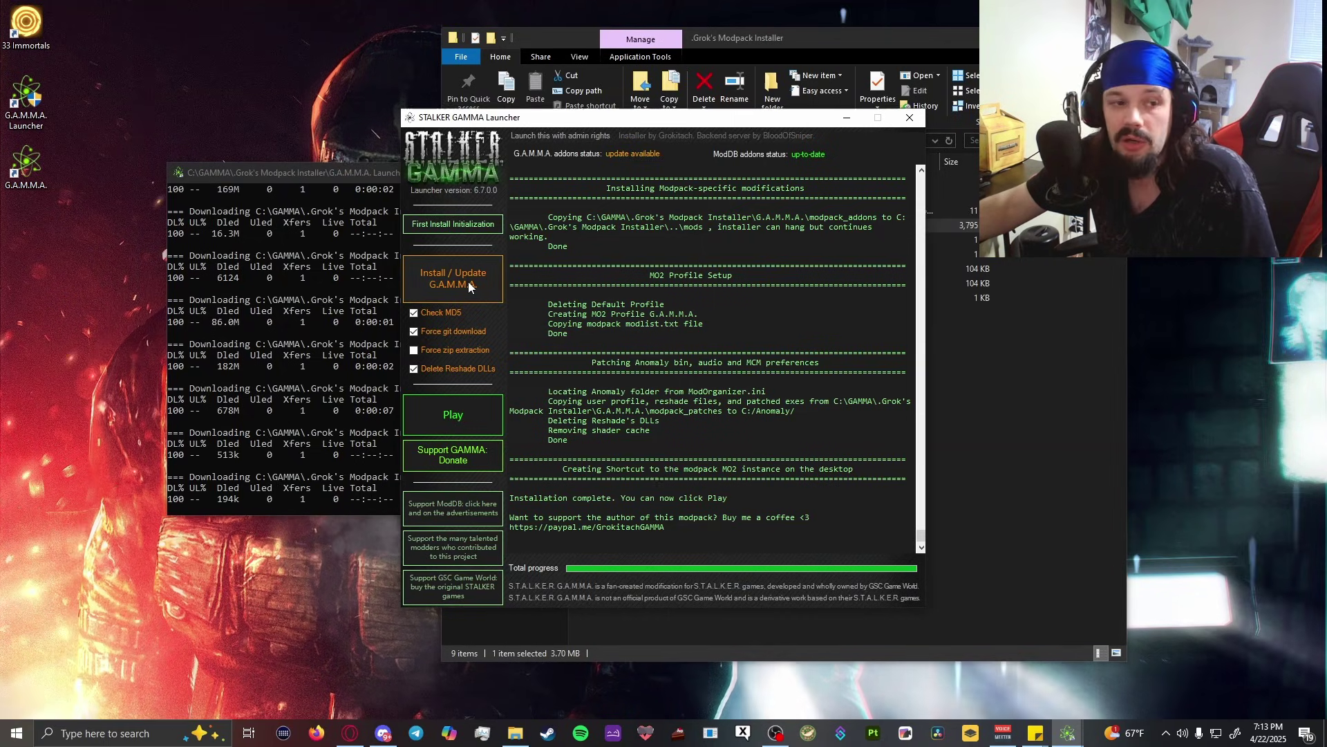
left_click(468, 281)
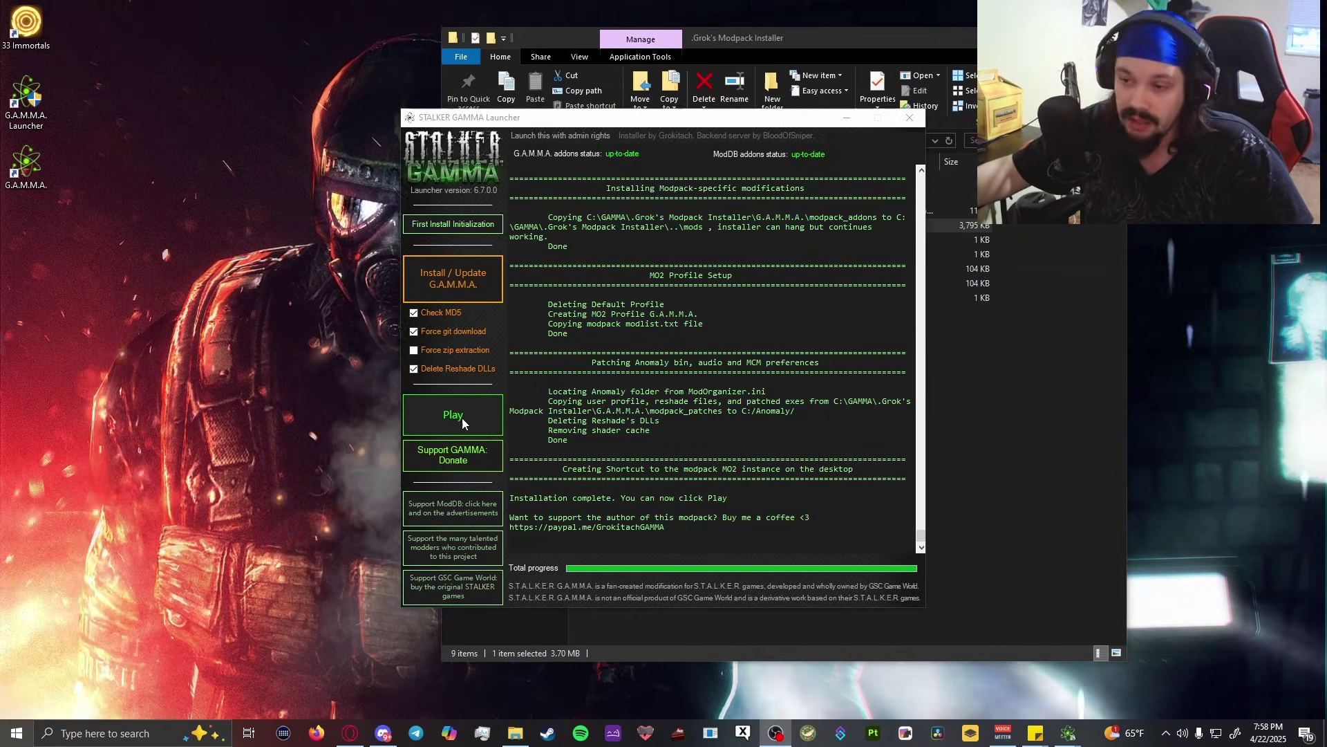
- Reopen Mod Organizer from the launcher, check the active mod count, and start the game through Anomaly Launcher
left_click(461, 418)
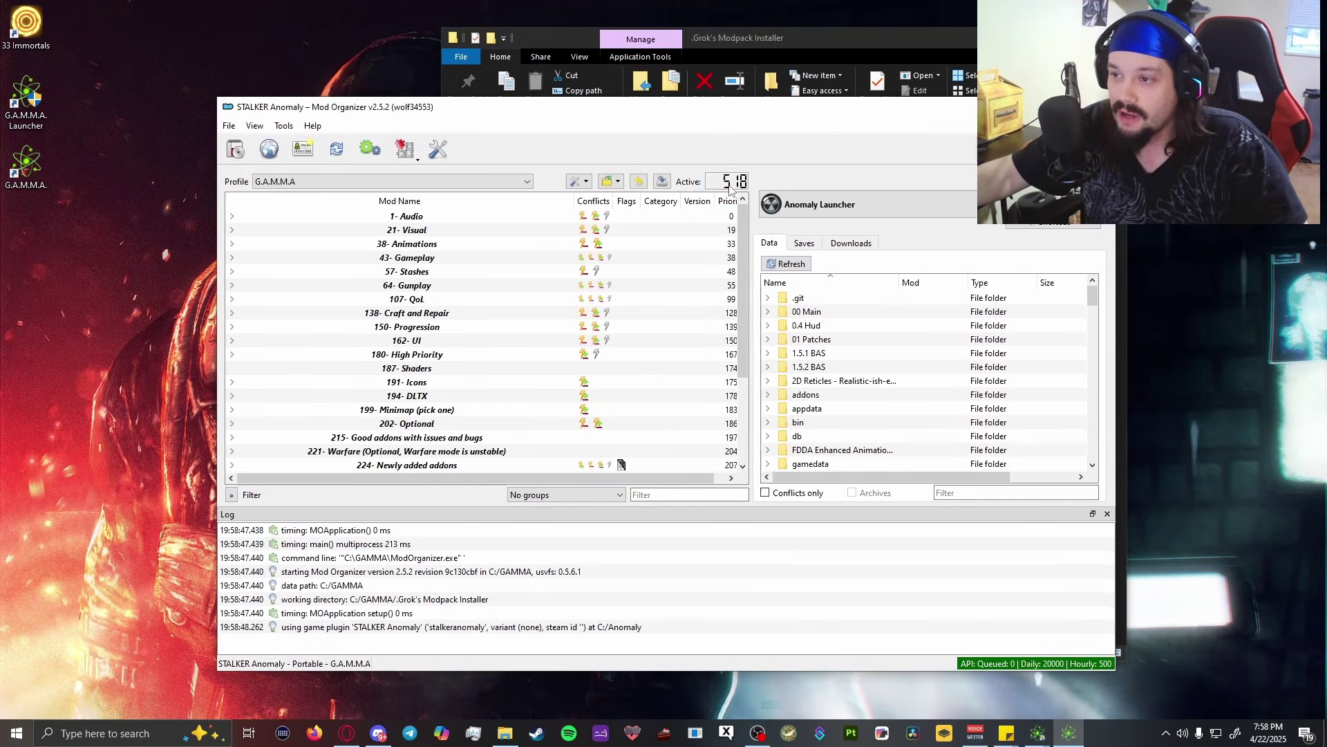
mouse_move(744, 166)
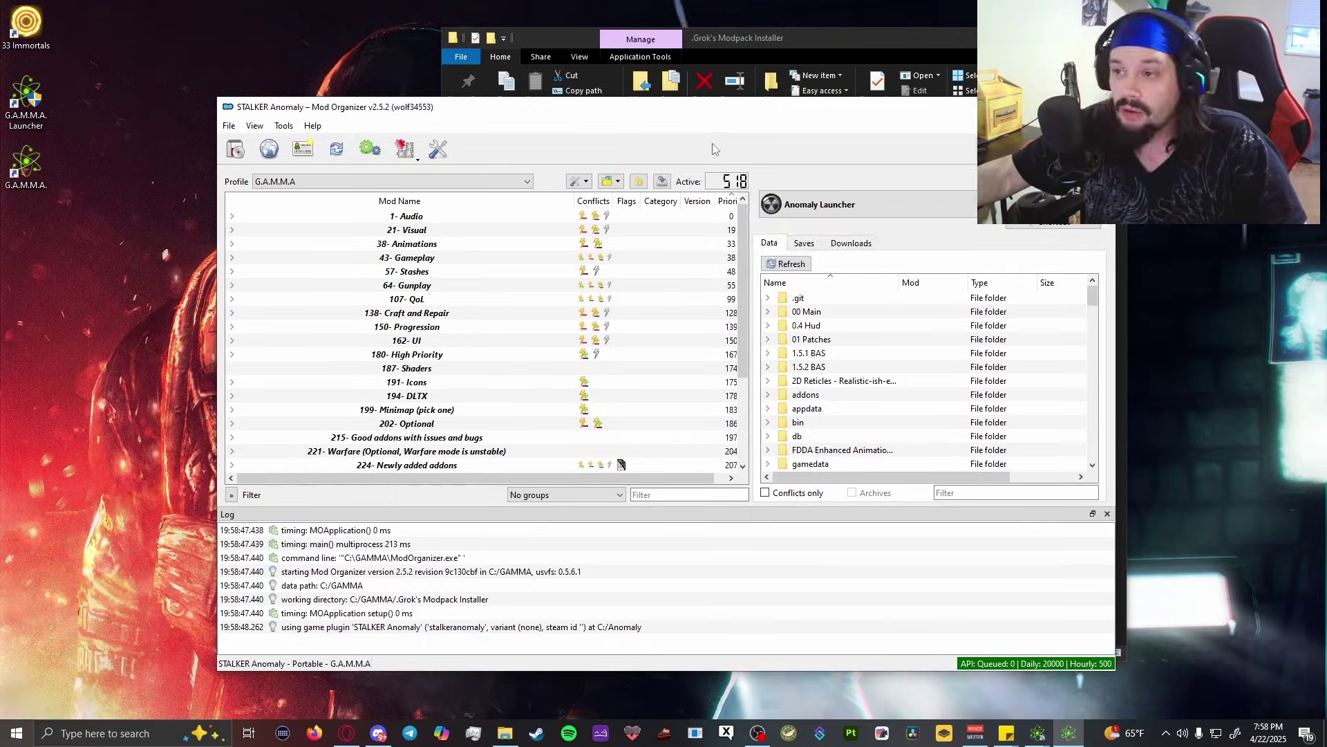
left_click_drag(704, 115, 526, 132)
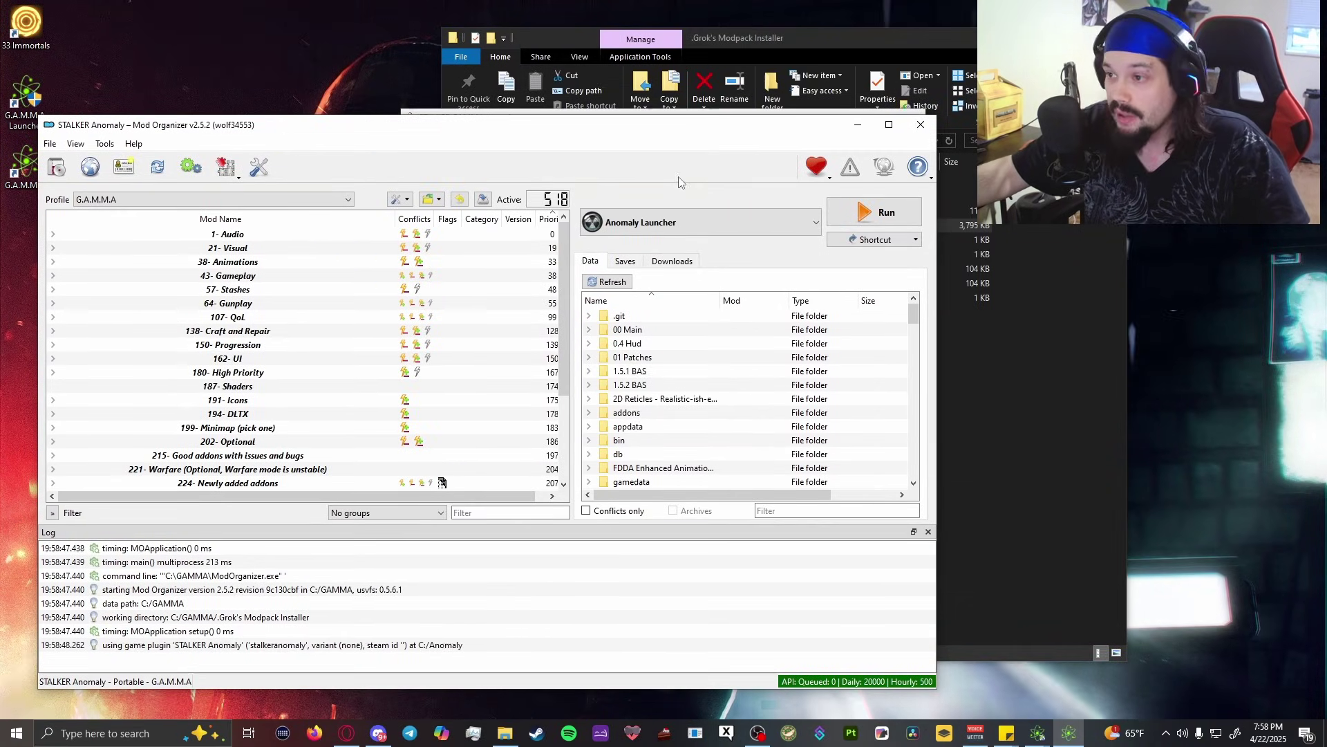
left_click(844, 220)
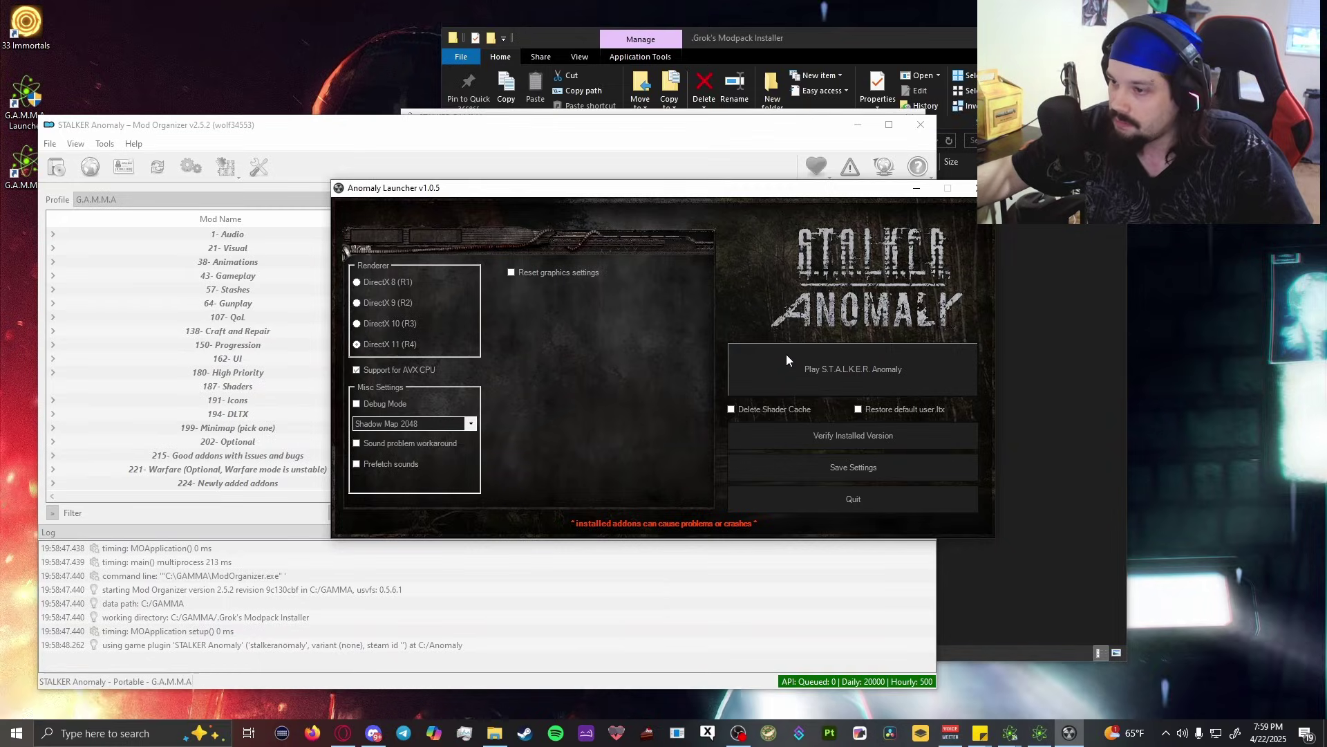
left_click(794, 362)
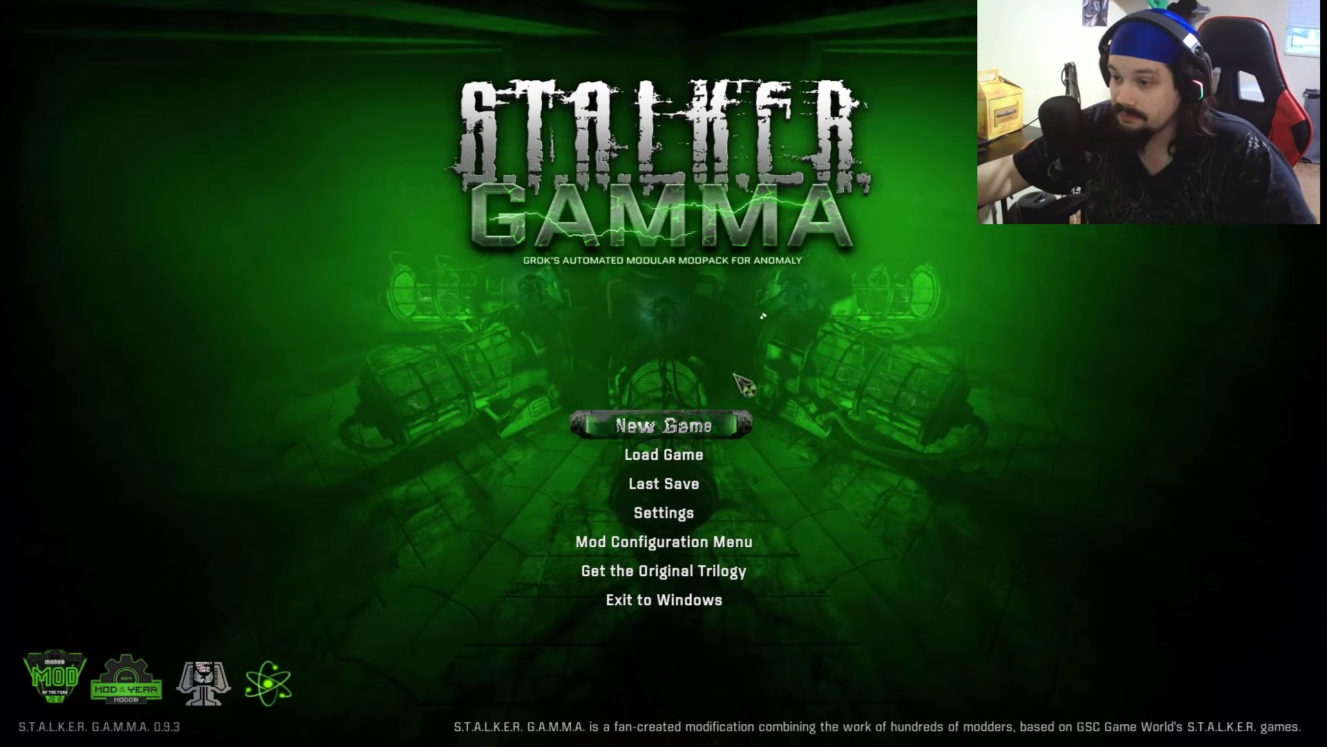
- Start a new game with a randomized character and loadout, and open the in-game pause menu
left_click(743, 423)
left_click(691, 655)
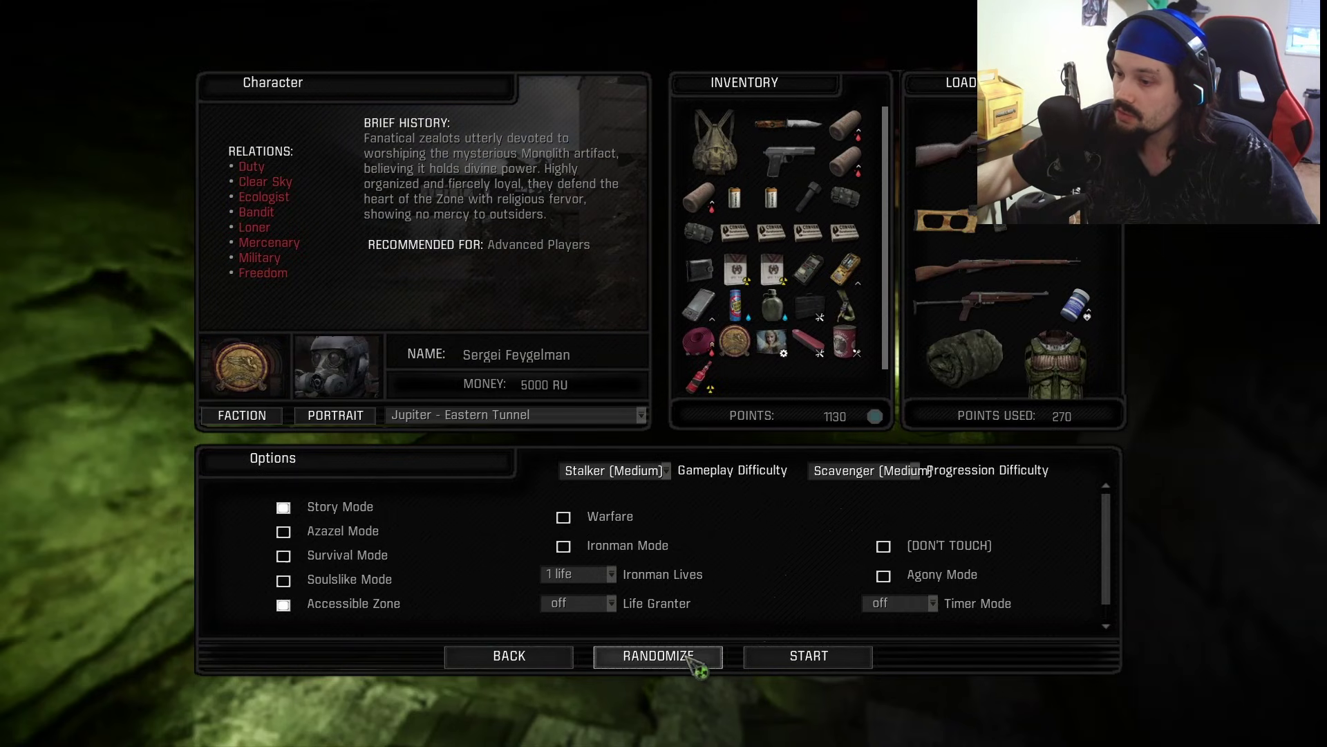
left_click(691, 656)
left_click(690, 656)
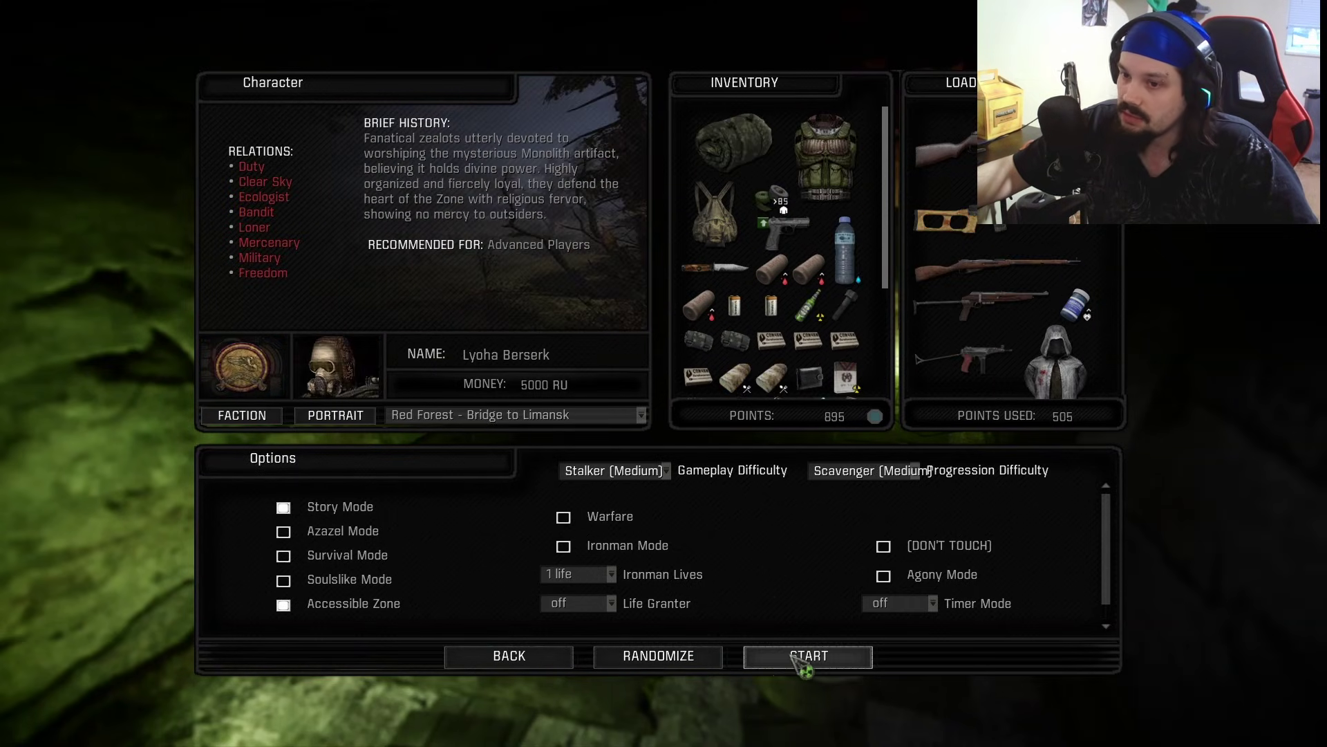
left_click(802, 656)
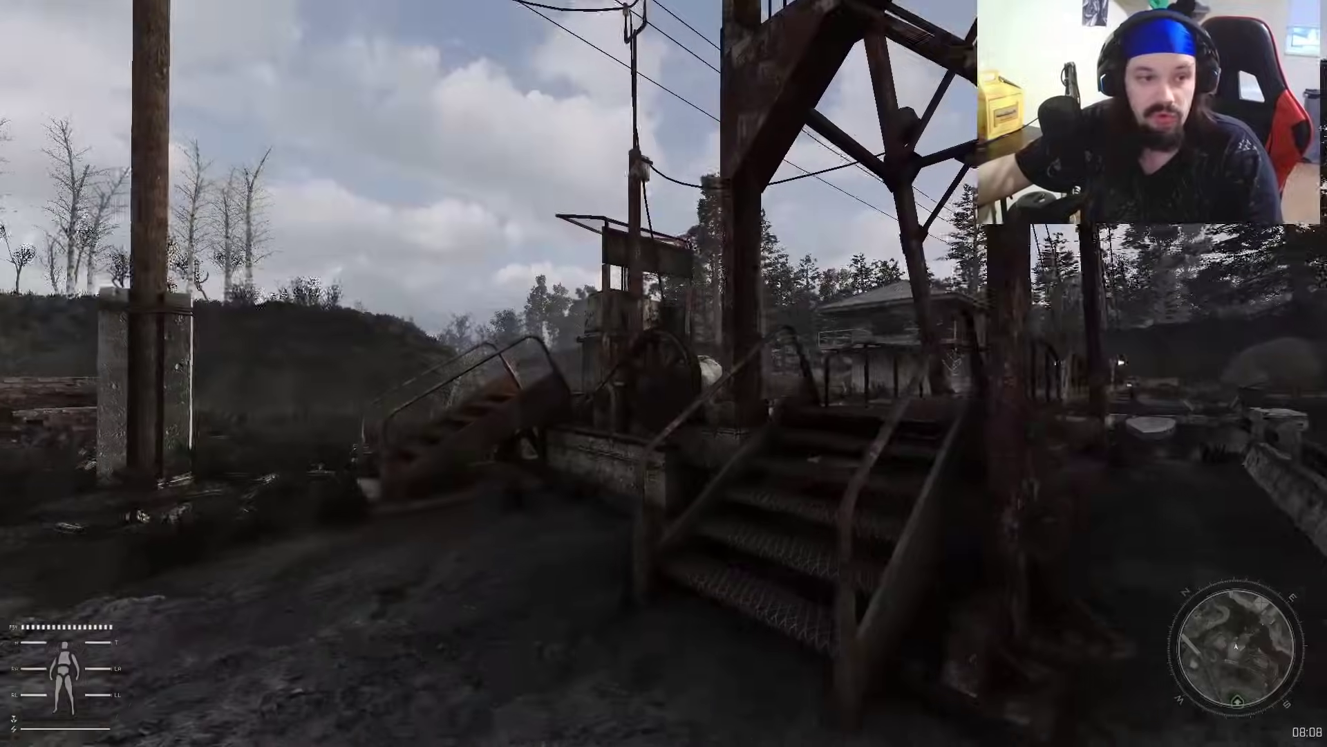
key("Escape")
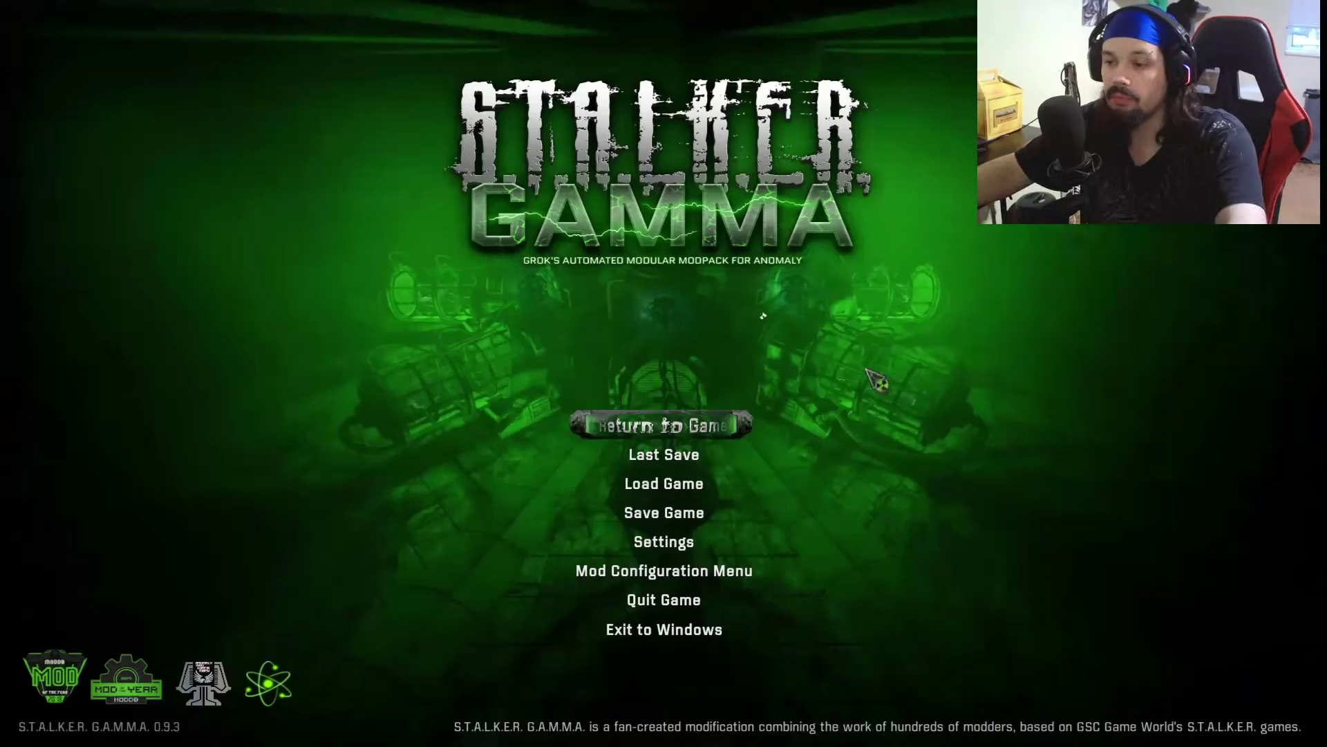